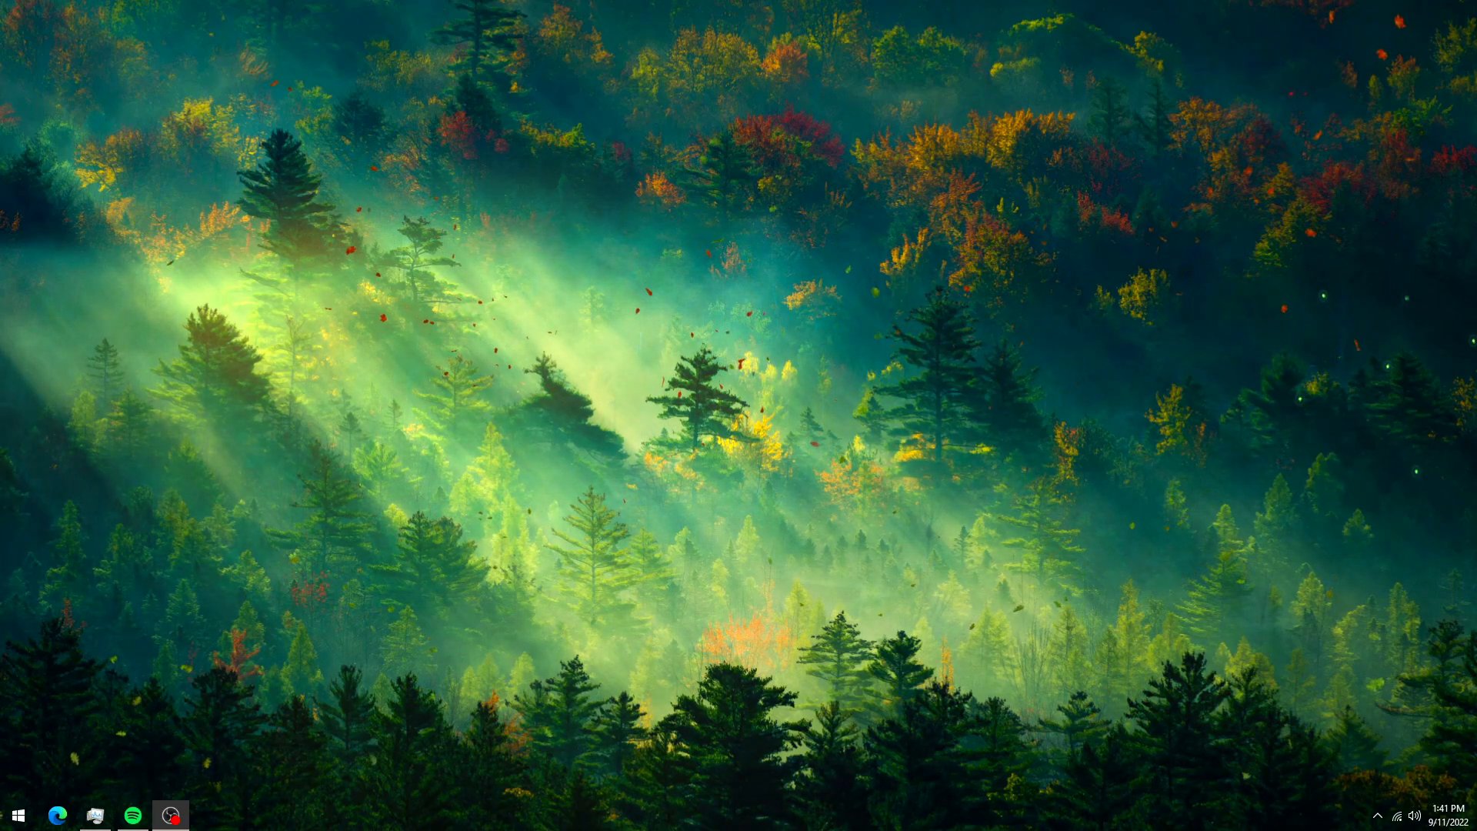
Open the Background apps privacy settings in Windows Settings and review which apps are allowed to run in the background.
key("super+i")
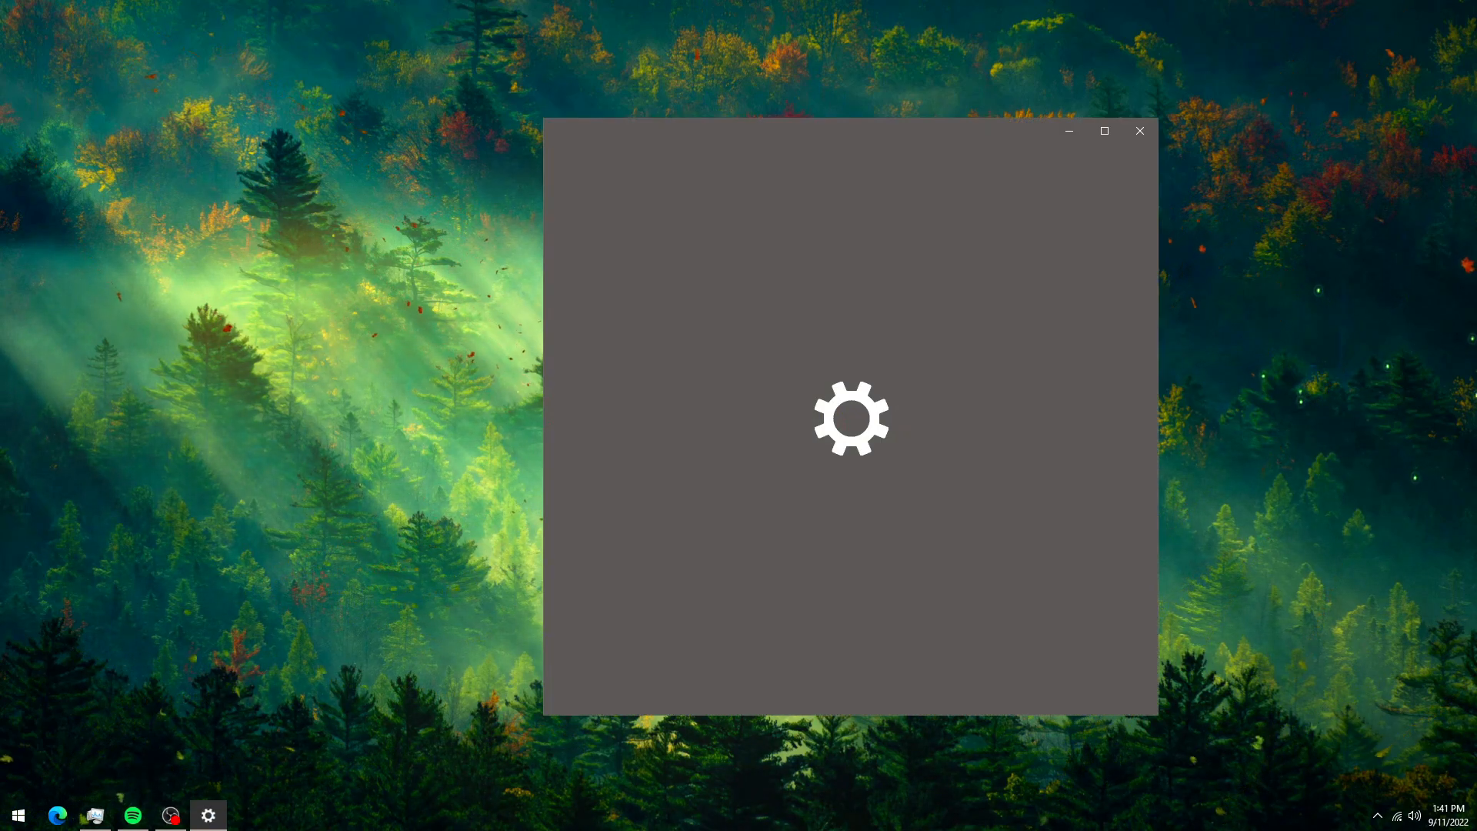
left_click(1094, 137)
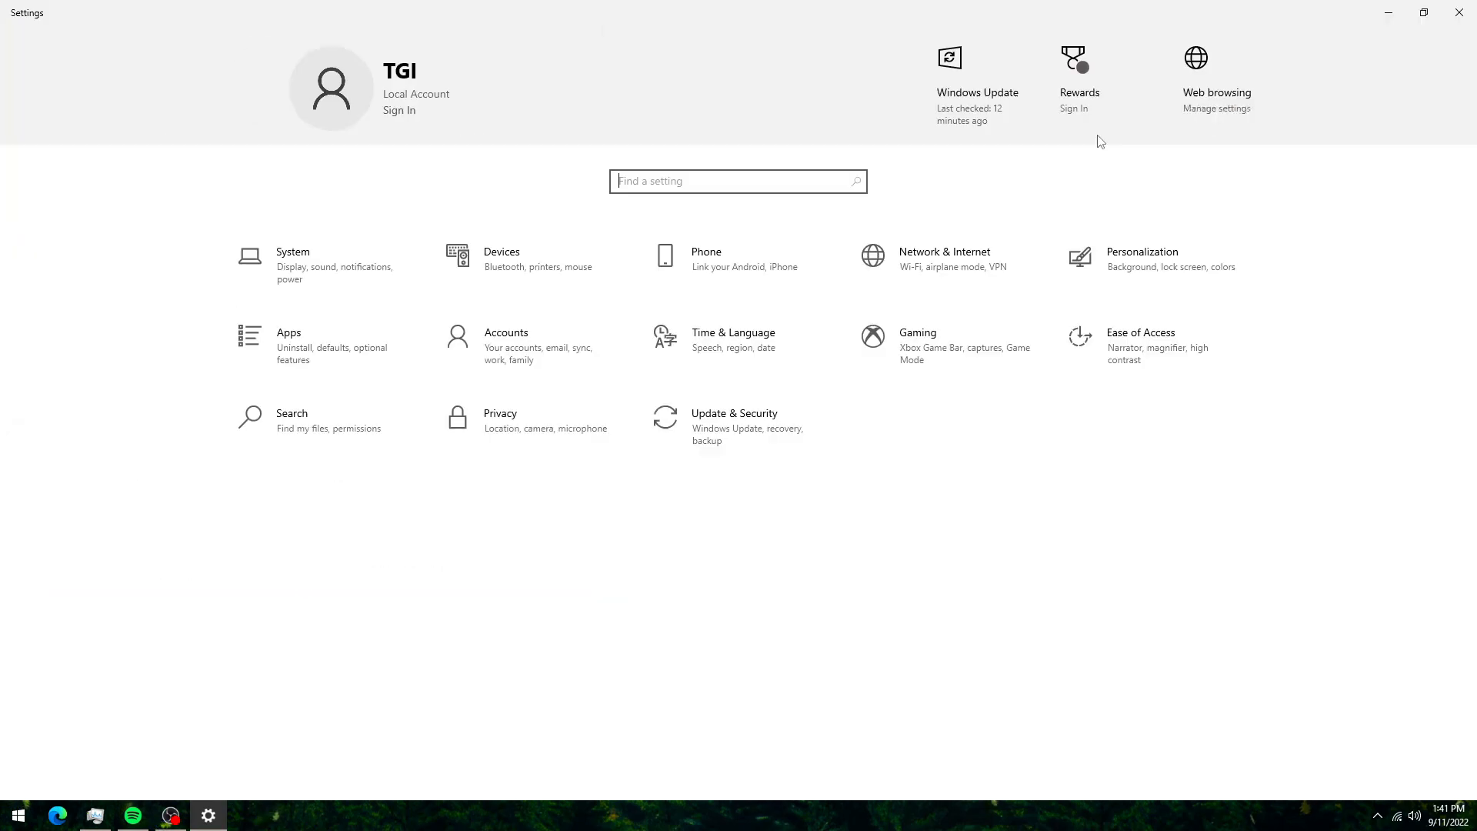
left_click(488, 413)
scroll(207, 485, "down", 1)
scroll(206, 478, "down", 6)
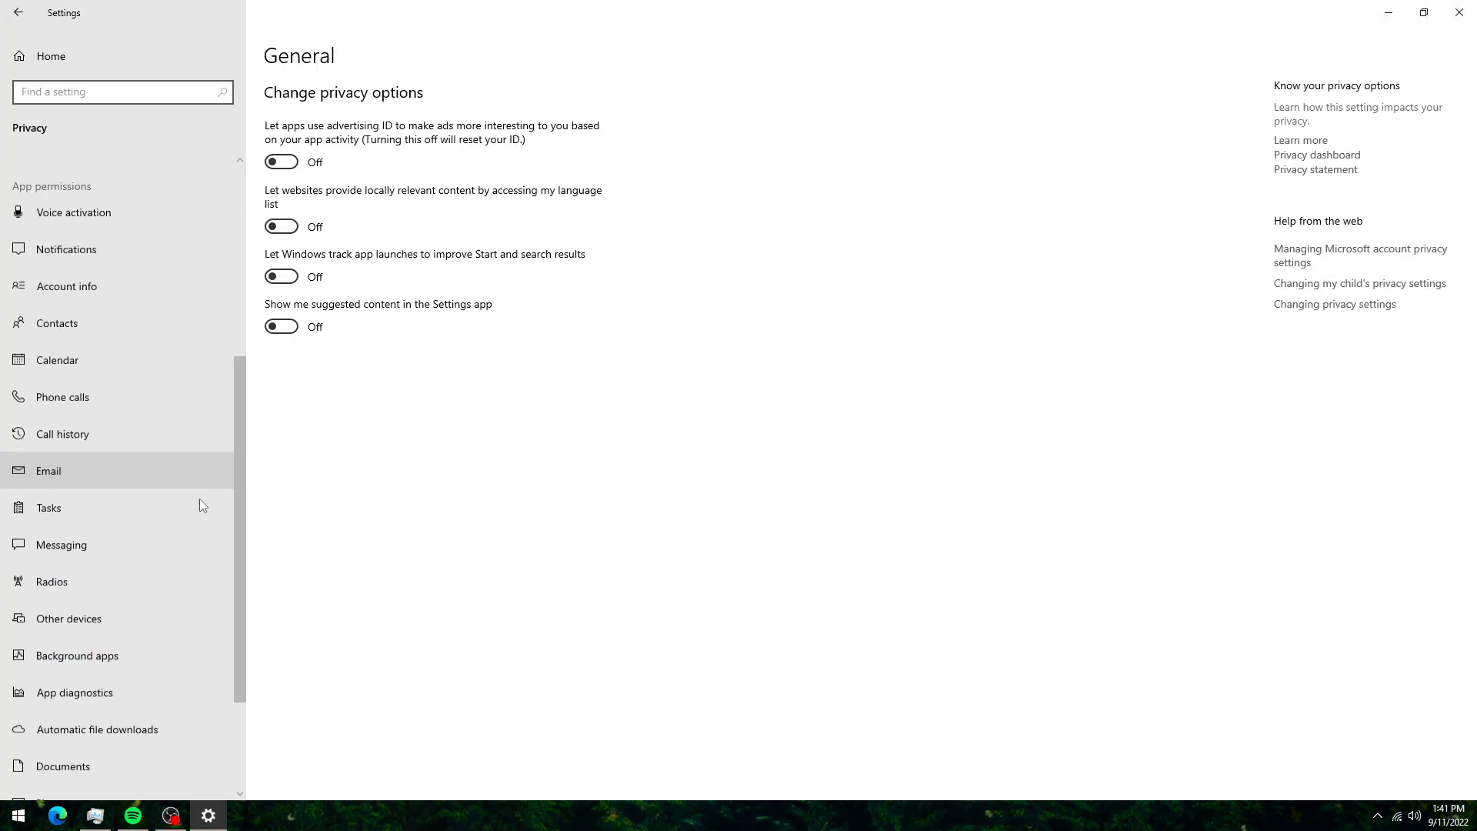
left_click(183, 505)
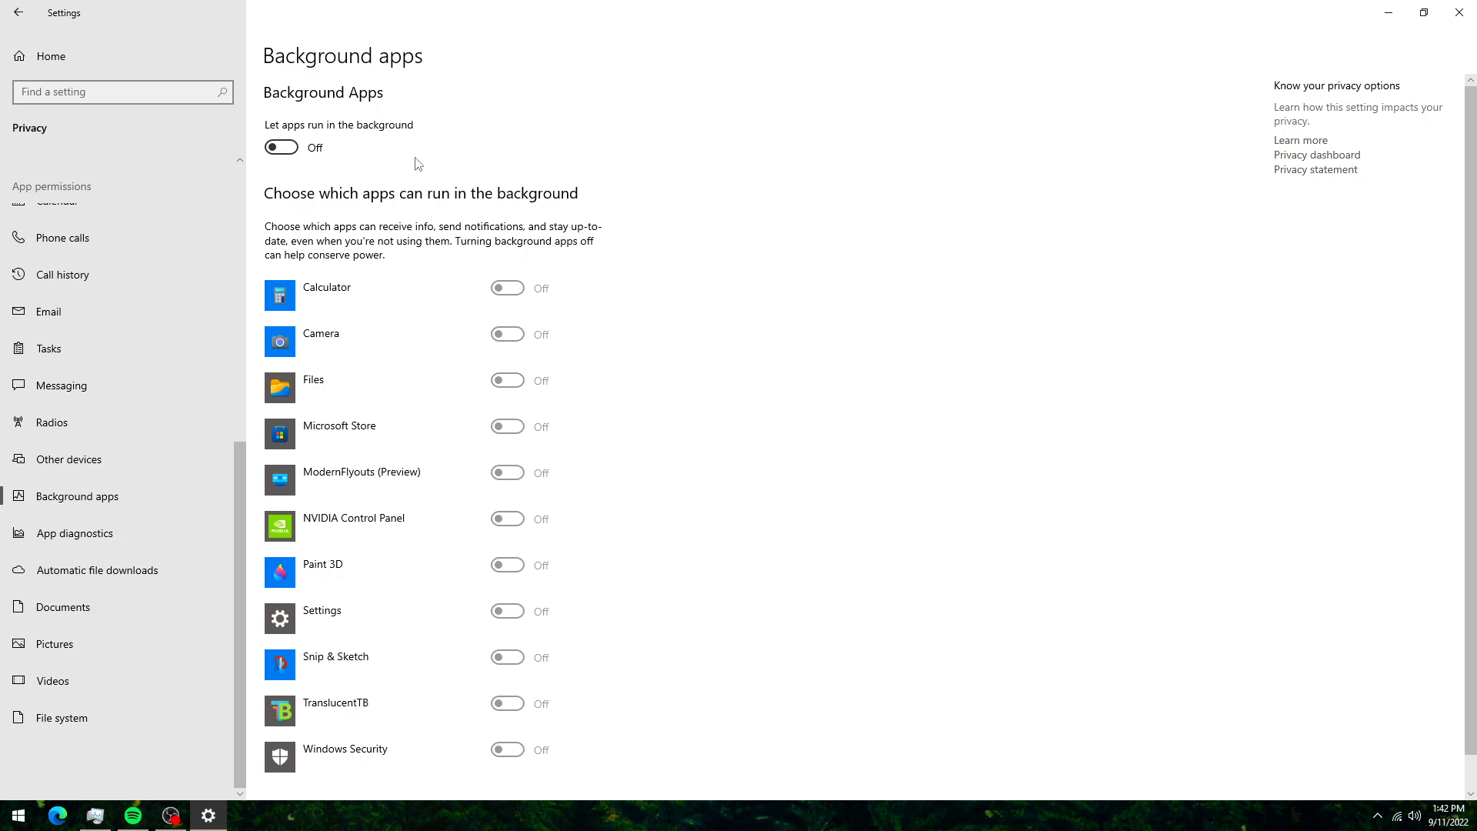
scroll(509, 284, "down", 1)
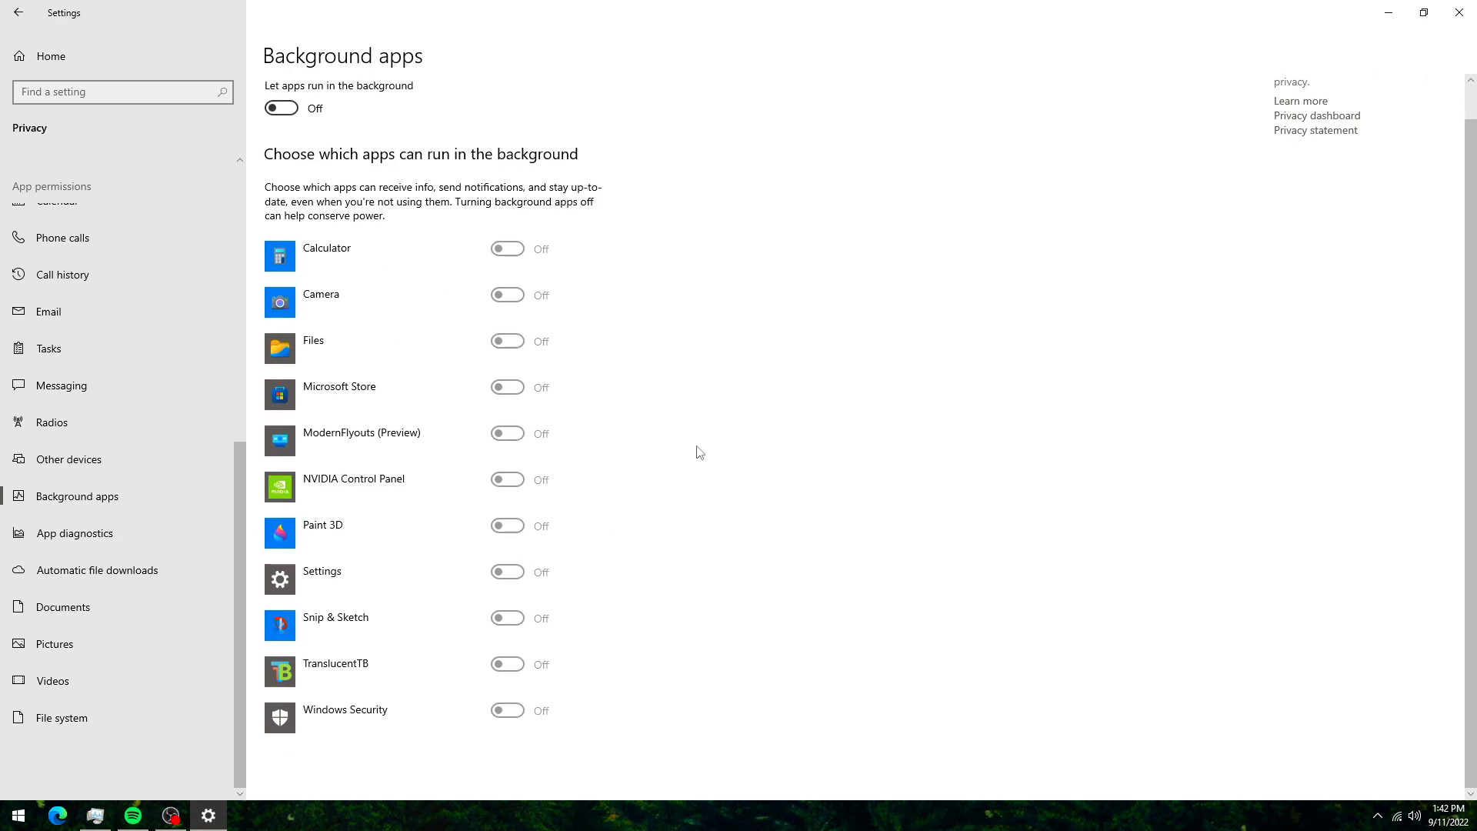
scroll(692, 456, "up", 1)
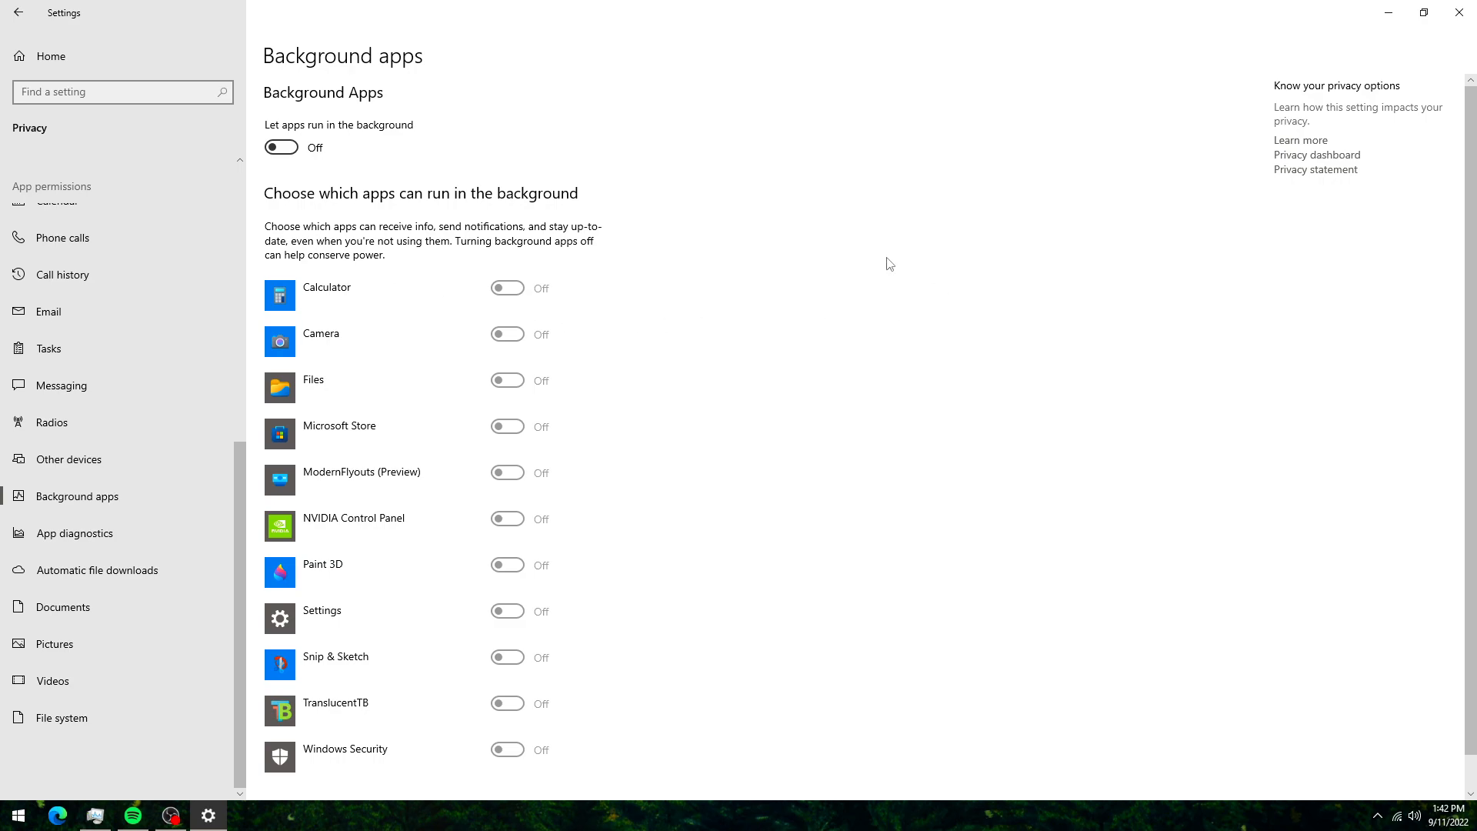
Review the Storage Sense state on the System Storage page, then close Settings.
left_click(188, 65)
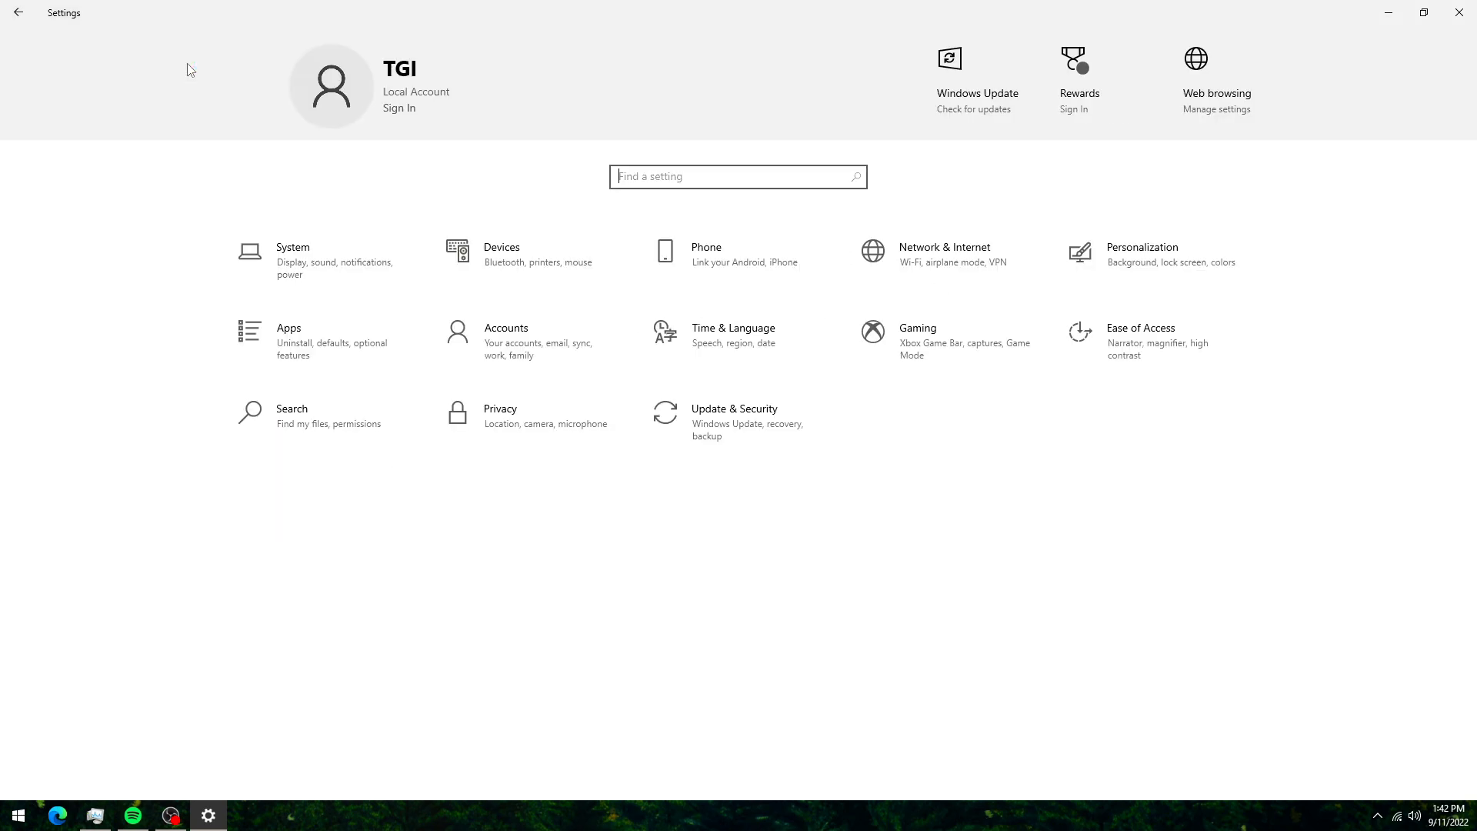
left_click(305, 267)
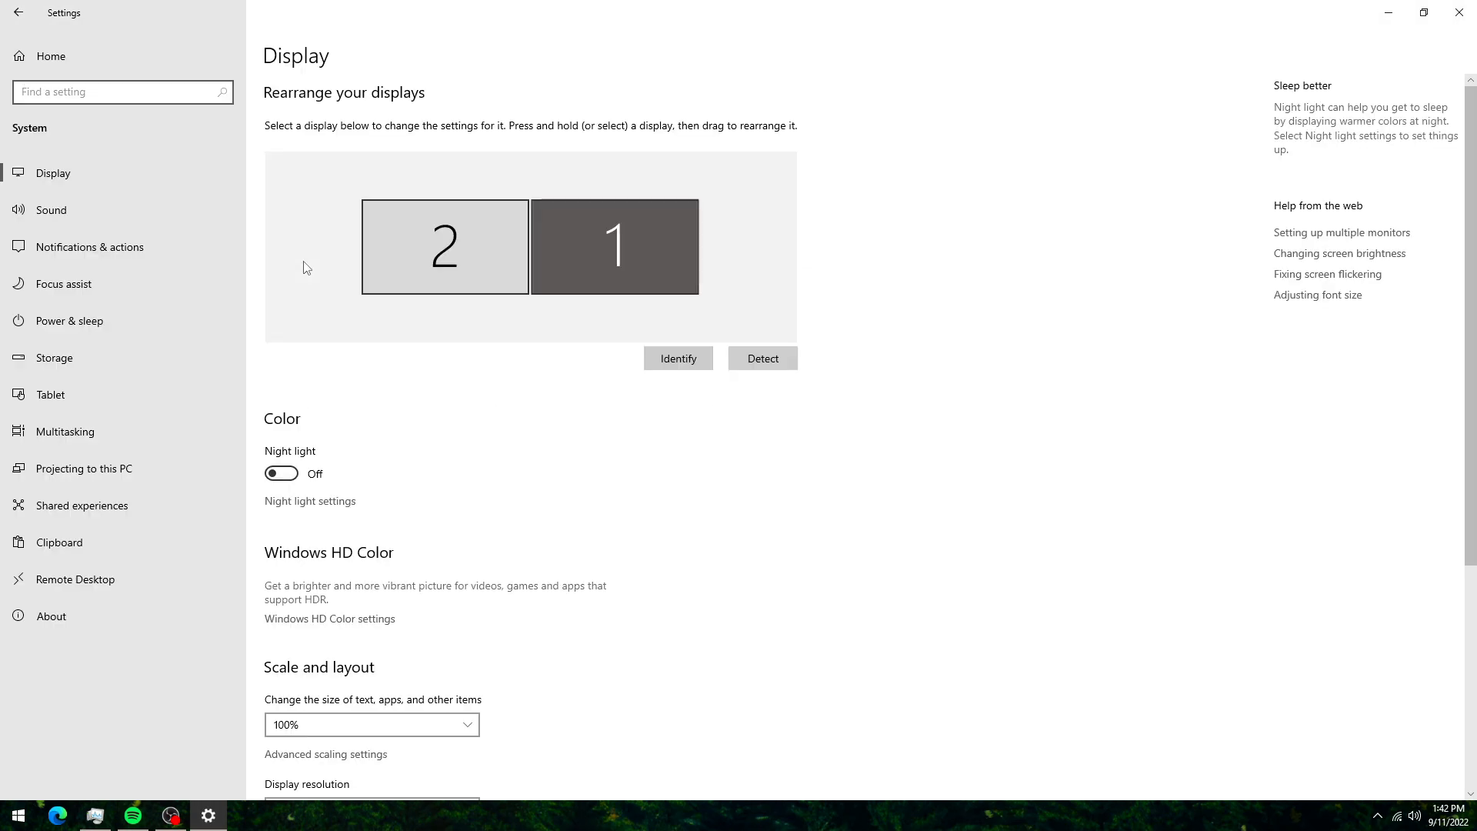
left_click(201, 357)
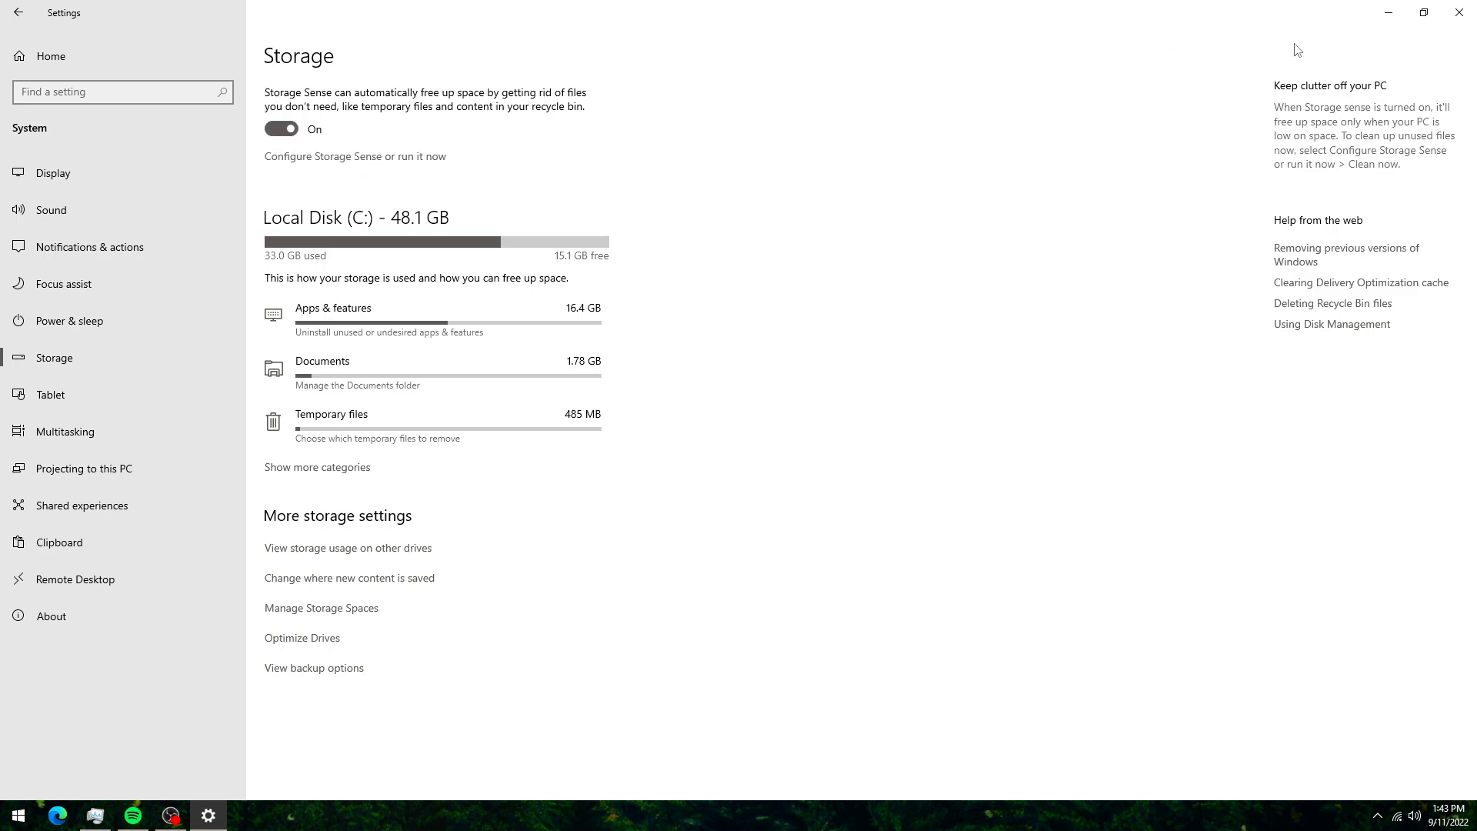
left_click(1458, 13)
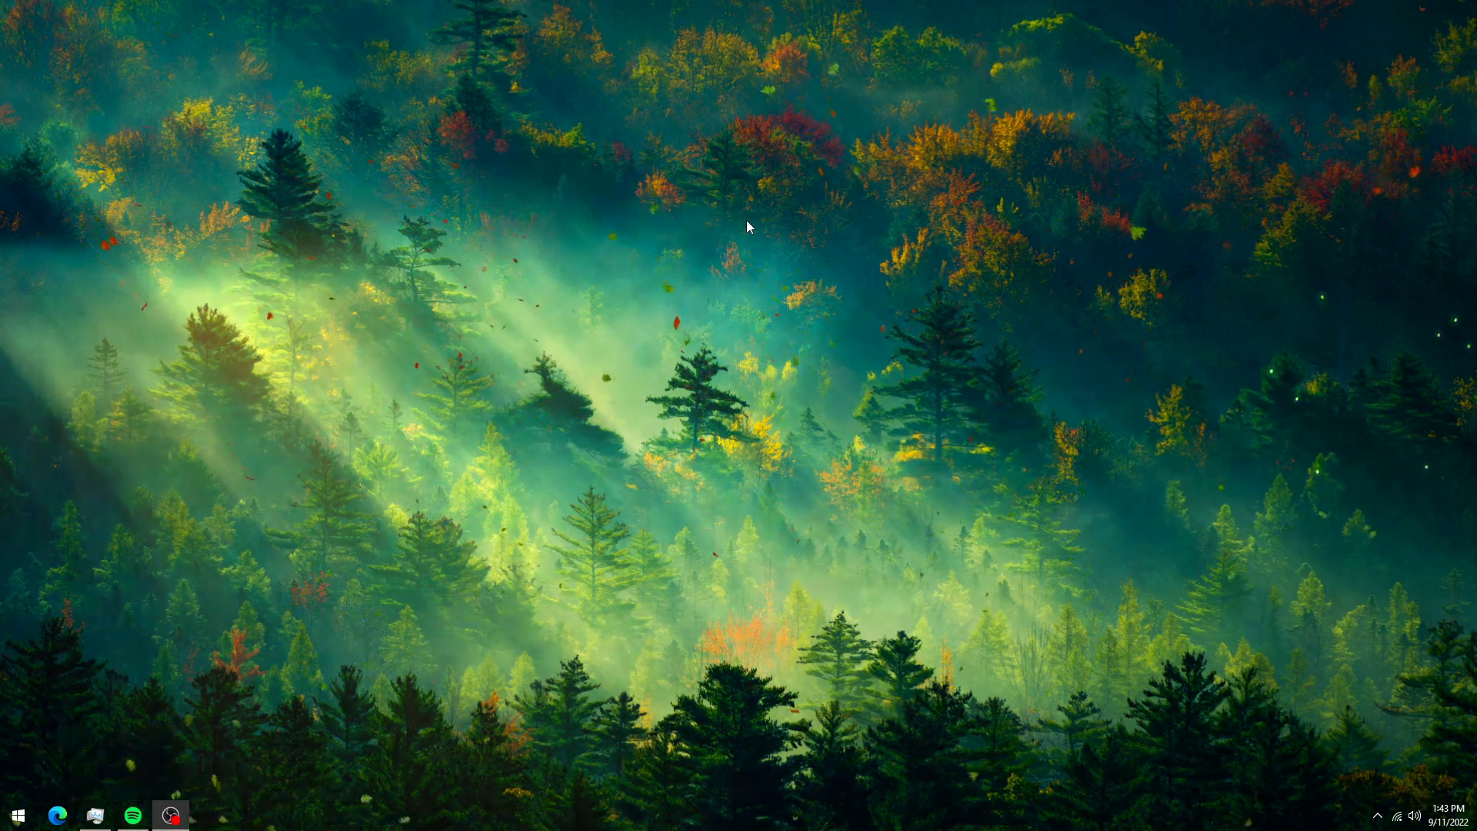
Open the properties of Local Disk (C:) from This PC in File Explorer and start Disk Cleanup for it.
key("super+e")
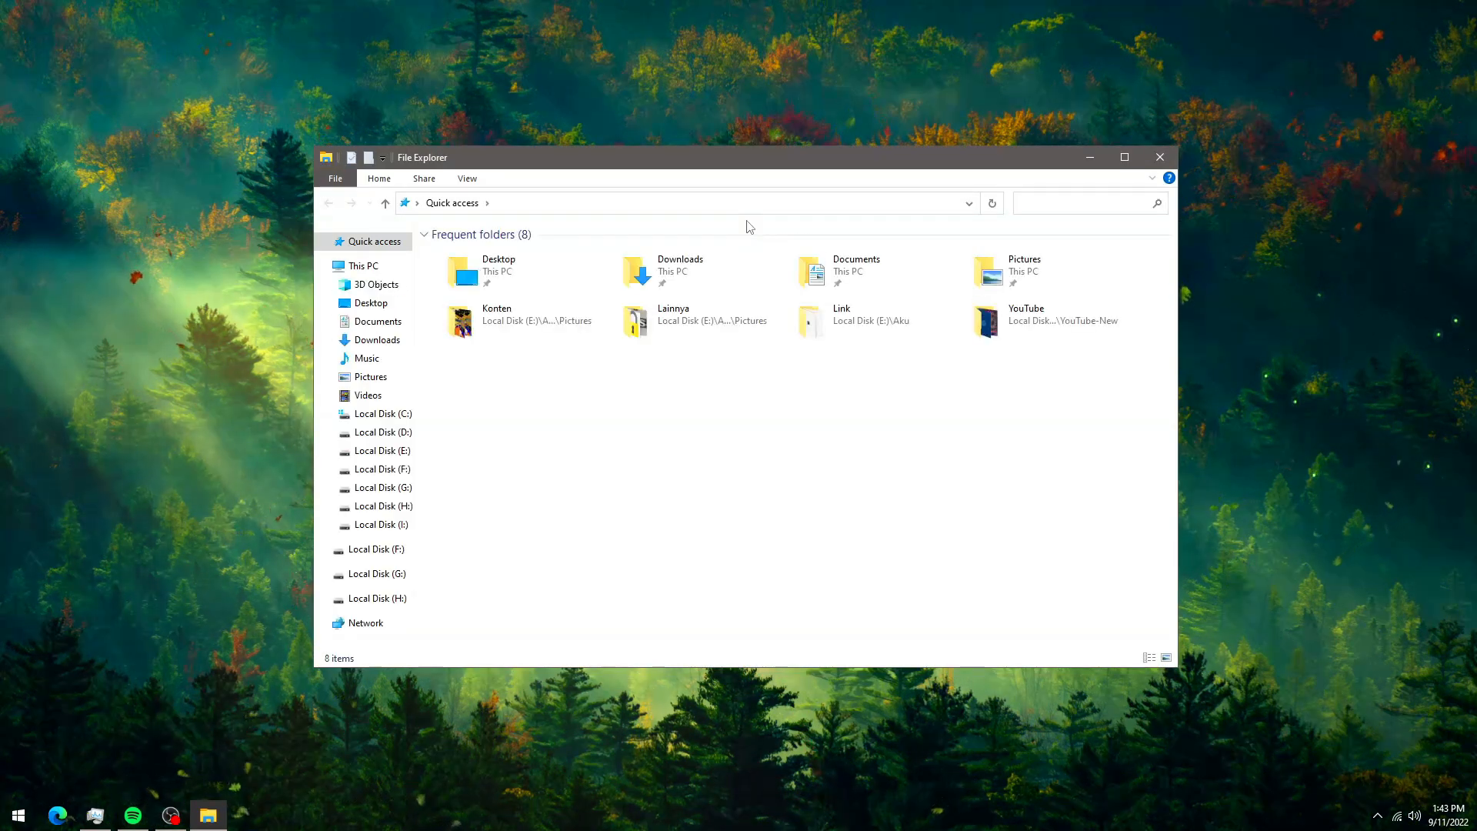
left_click(389, 269)
left_click(508, 416)
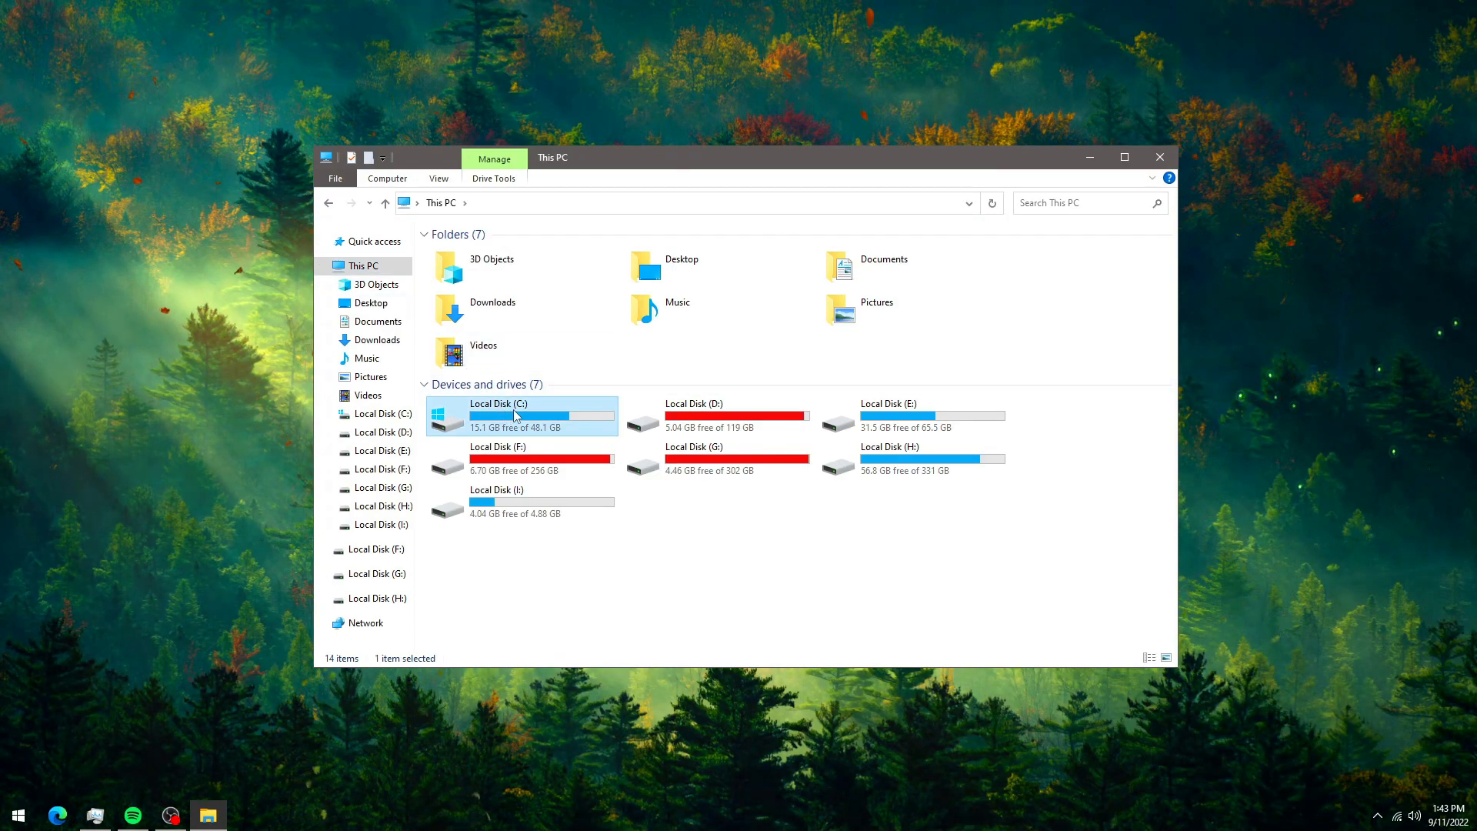
right_click(516, 416)
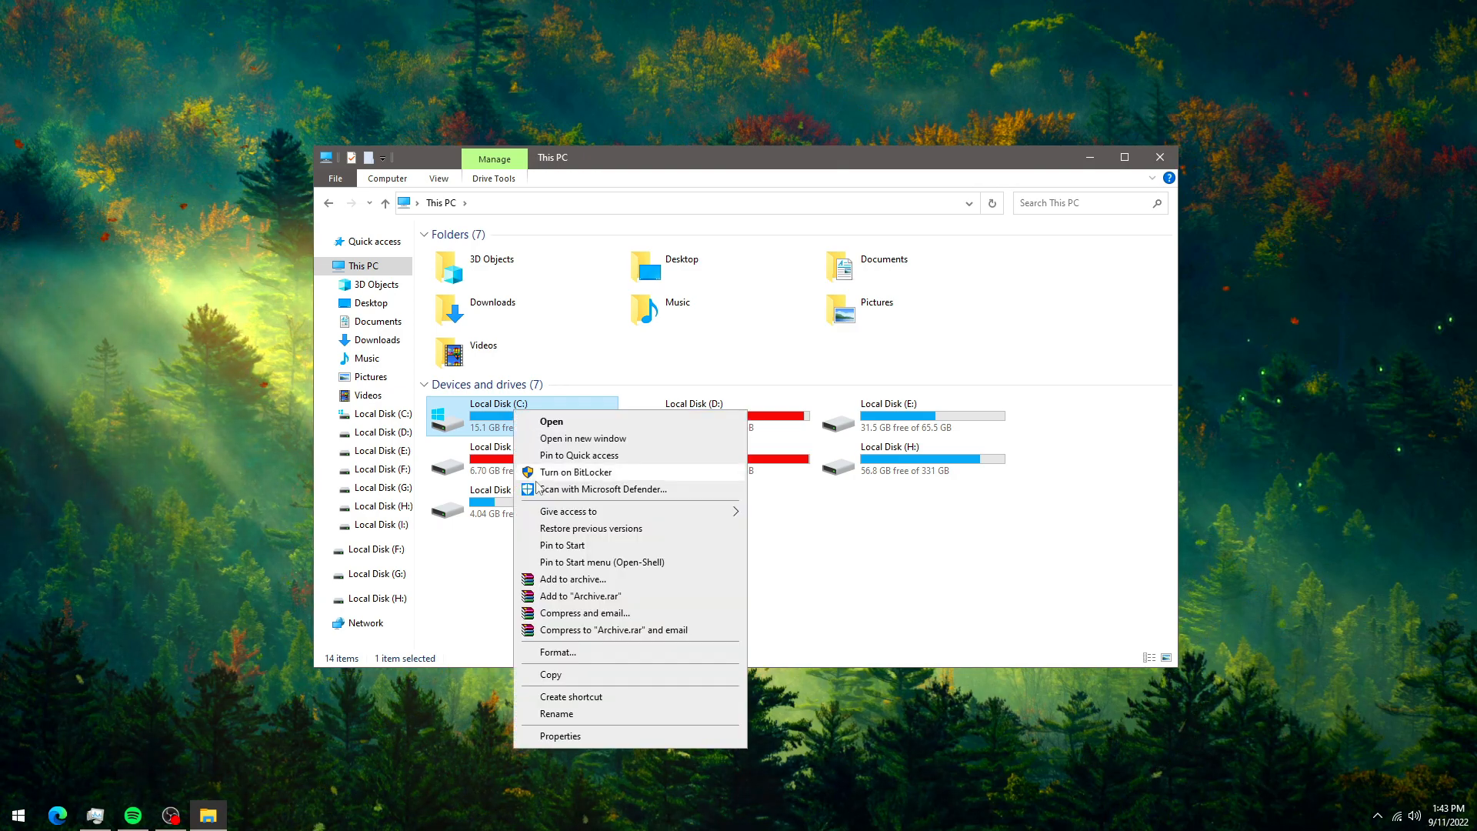
left_click(573, 736)
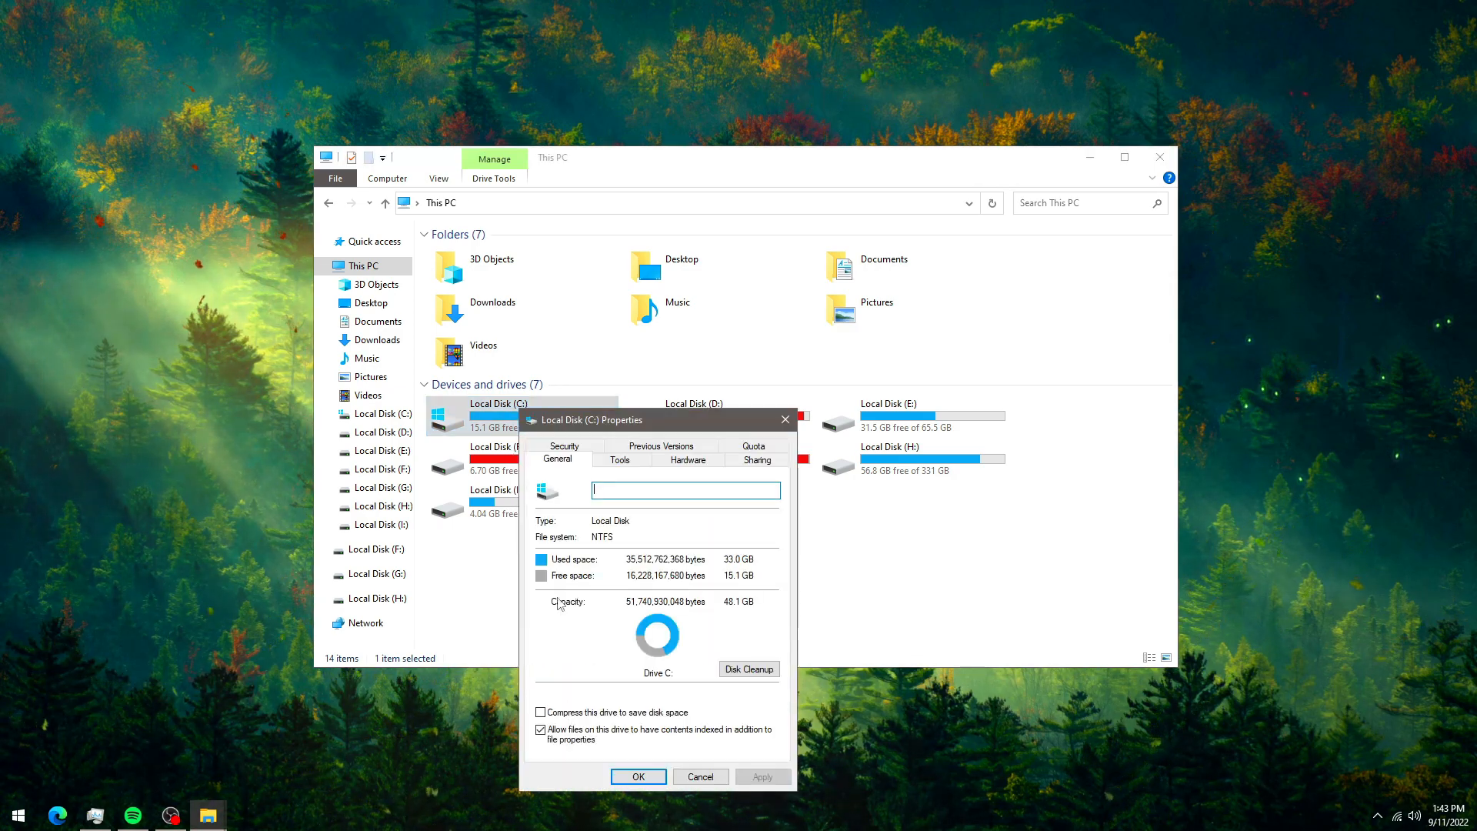
left_click_drag(583, 424, 657, 243)
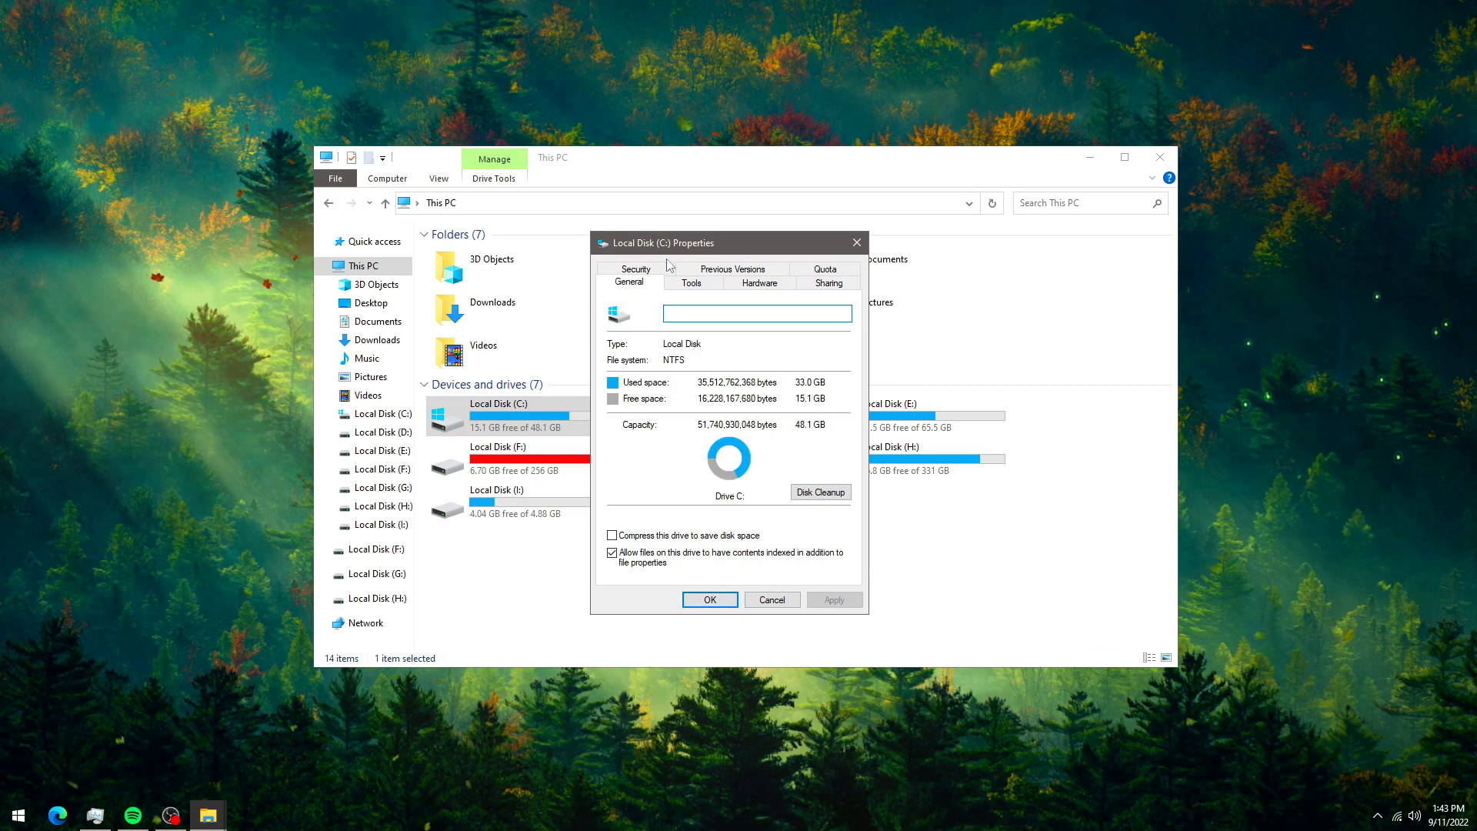
left_click(821, 494)
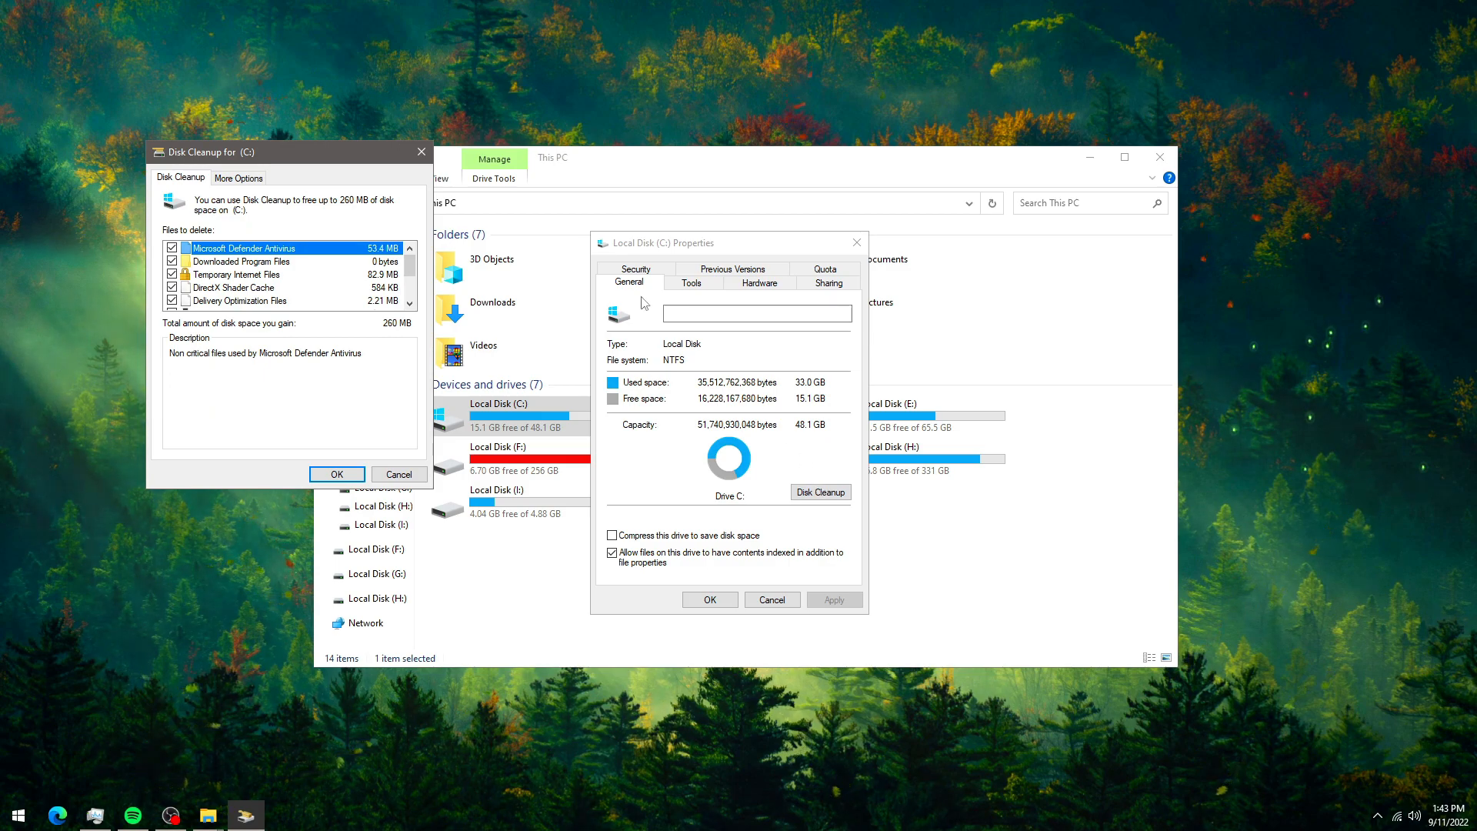
Review the checked file categories in Disk Cleanup, delete them from drive C:, and close the drive properties and File Explorer.
left_click_drag(328, 156, 768, 248)
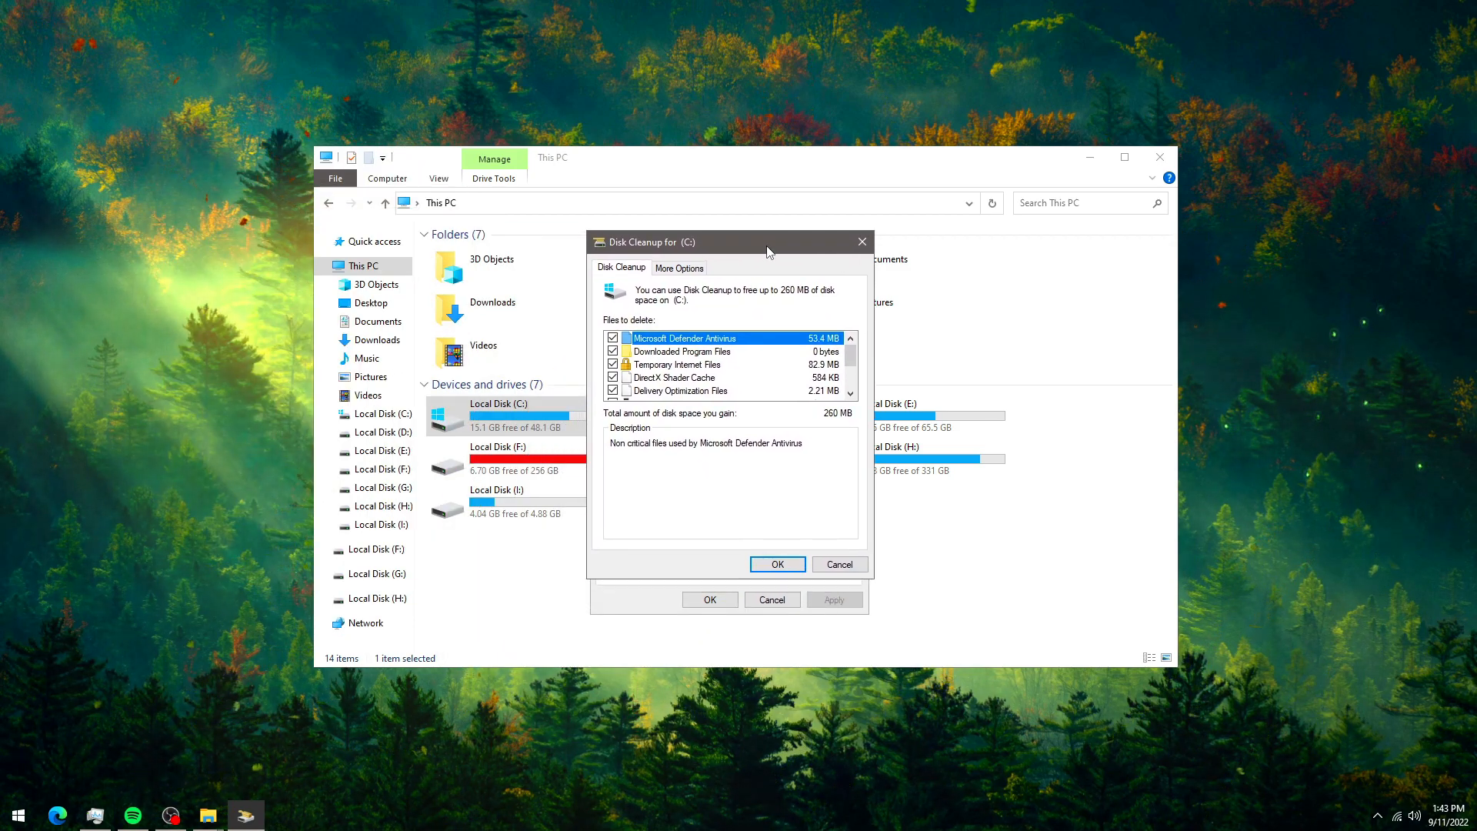
left_click_drag(853, 360, 858, 383)
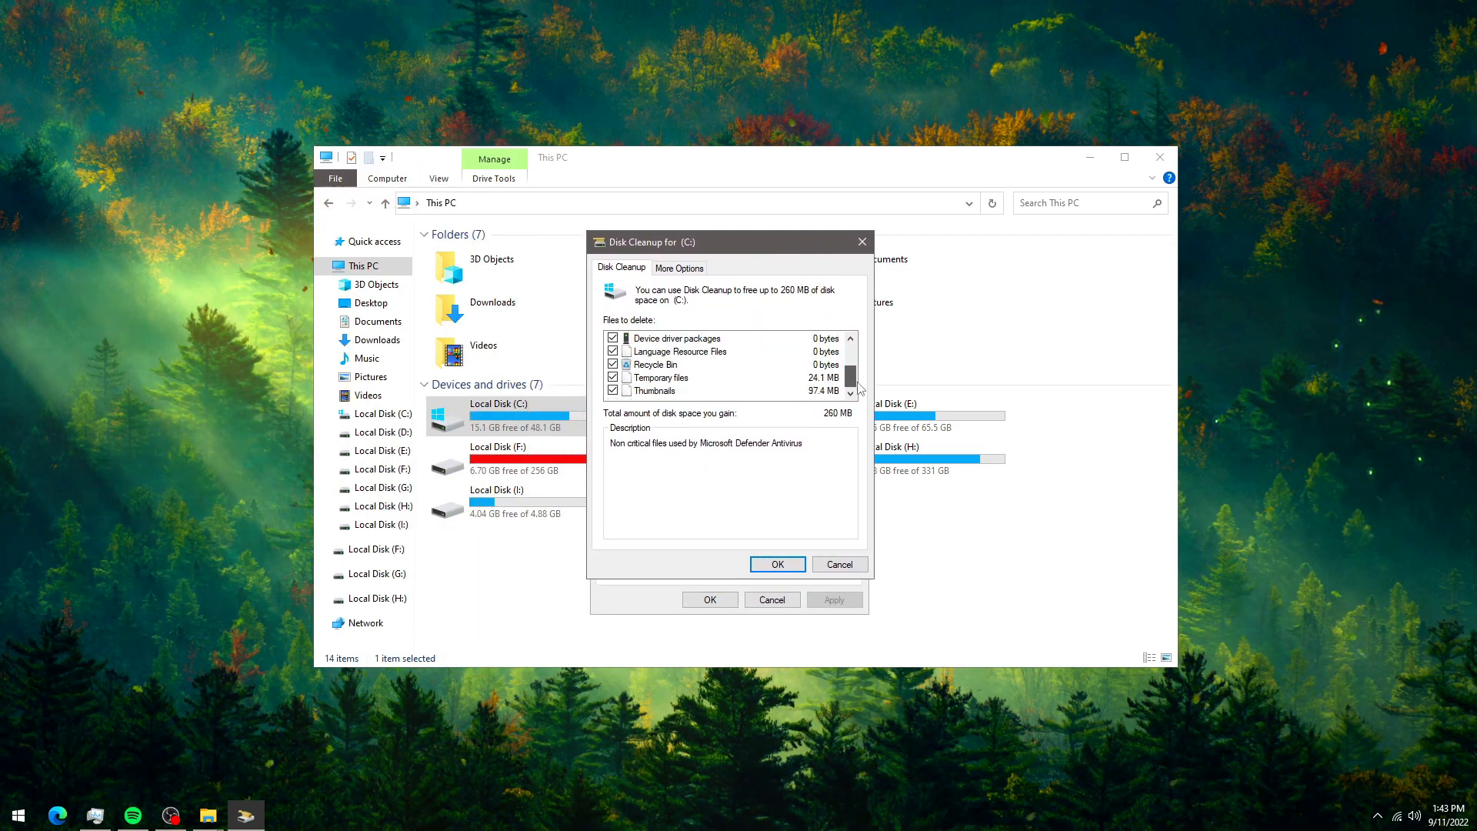
scroll(678, 381, "up", 3)
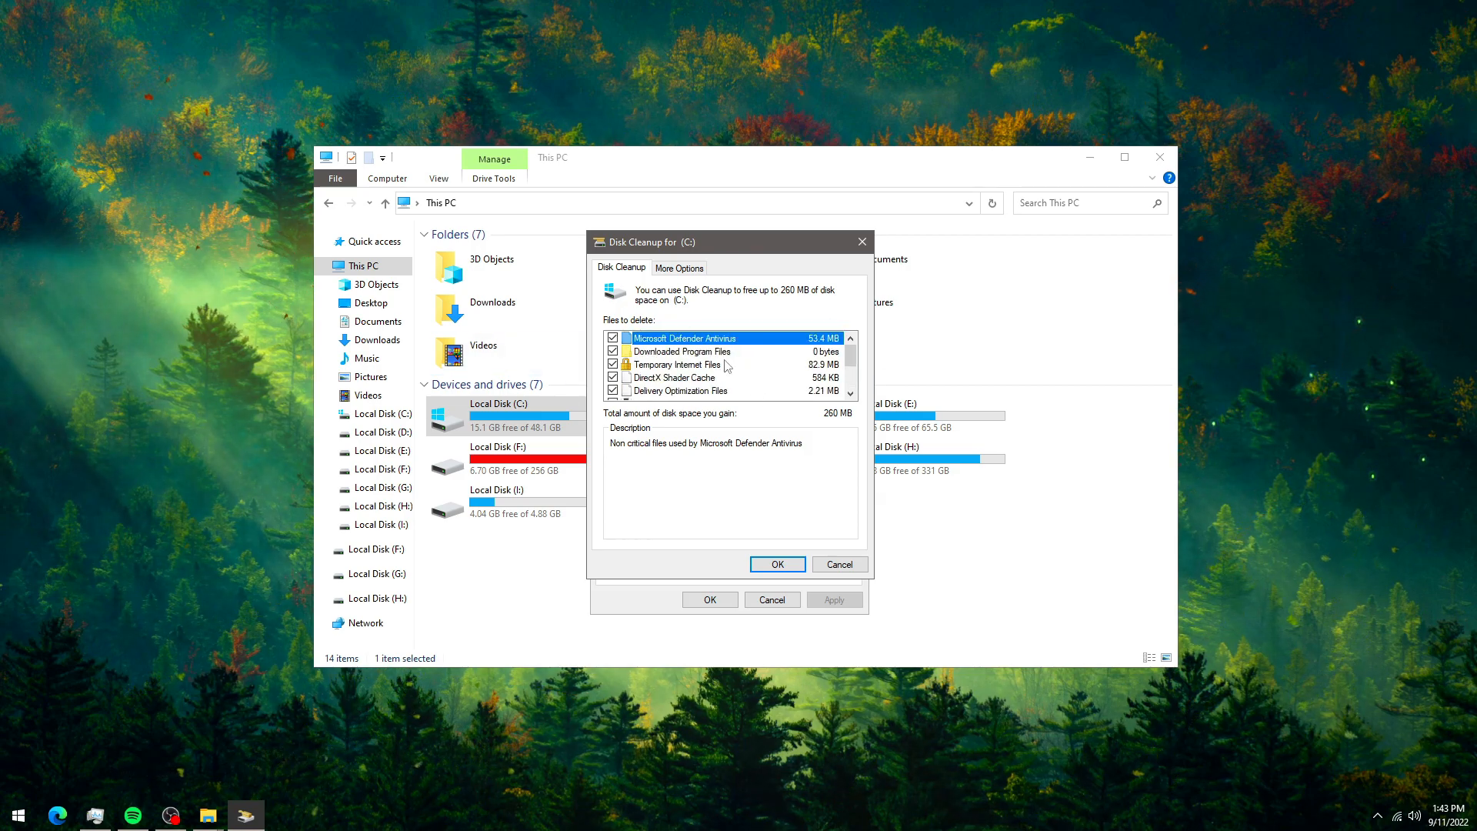
scroll(709, 375, "down", 3)
scroll(699, 388, "up", 3)
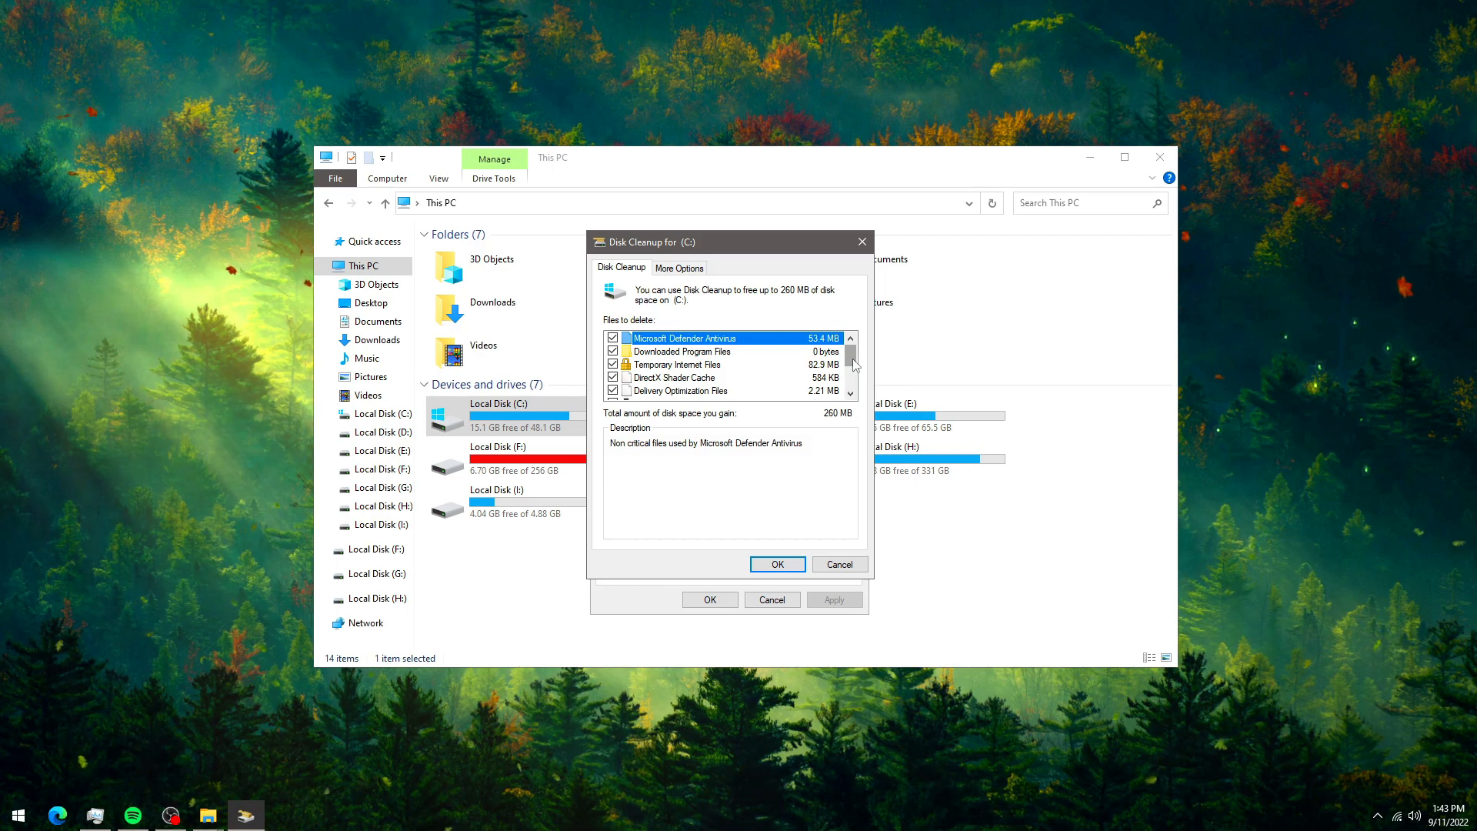
mouse_move(853, 359)
left_mouse_down()
mouse_move(859, 402)
mouse_move(861, 348)
left_mouse_up()
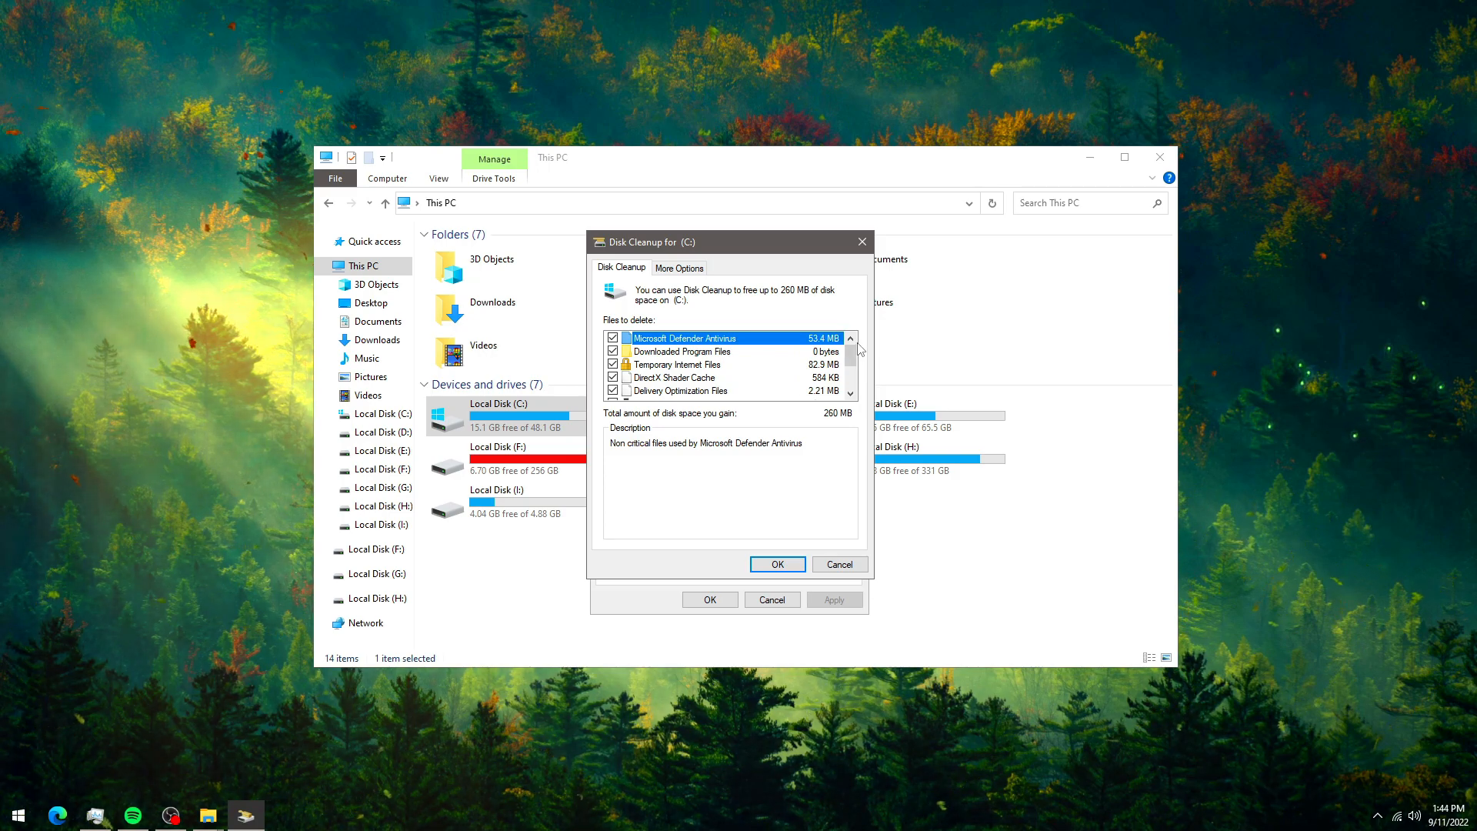
mouse_move(854, 364)
left_mouse_down()
mouse_move(857, 402)
mouse_move(856, 352)
left_mouse_up()
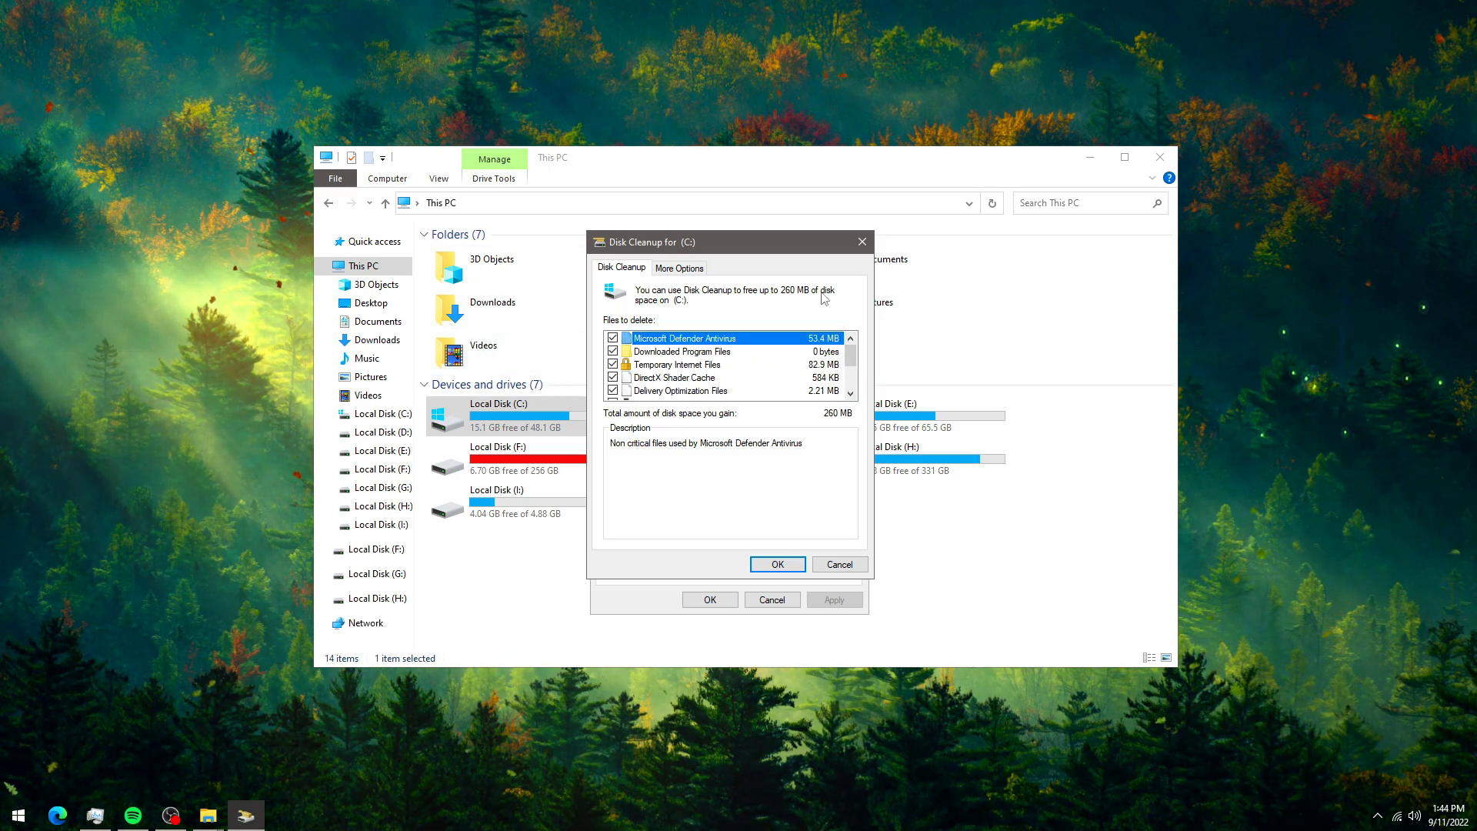
left_click(797, 566)
left_click(766, 420)
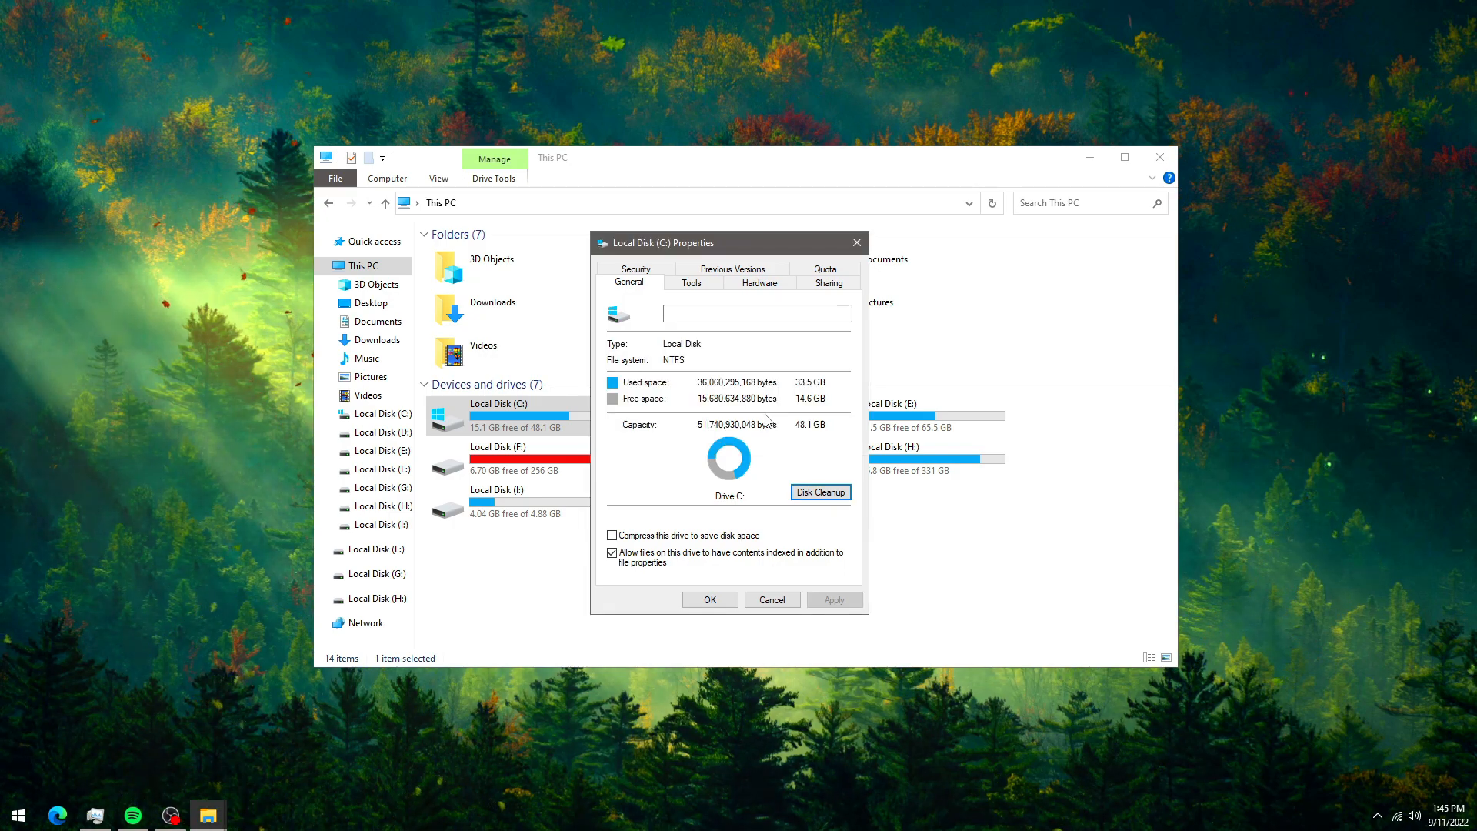
left_click(720, 601)
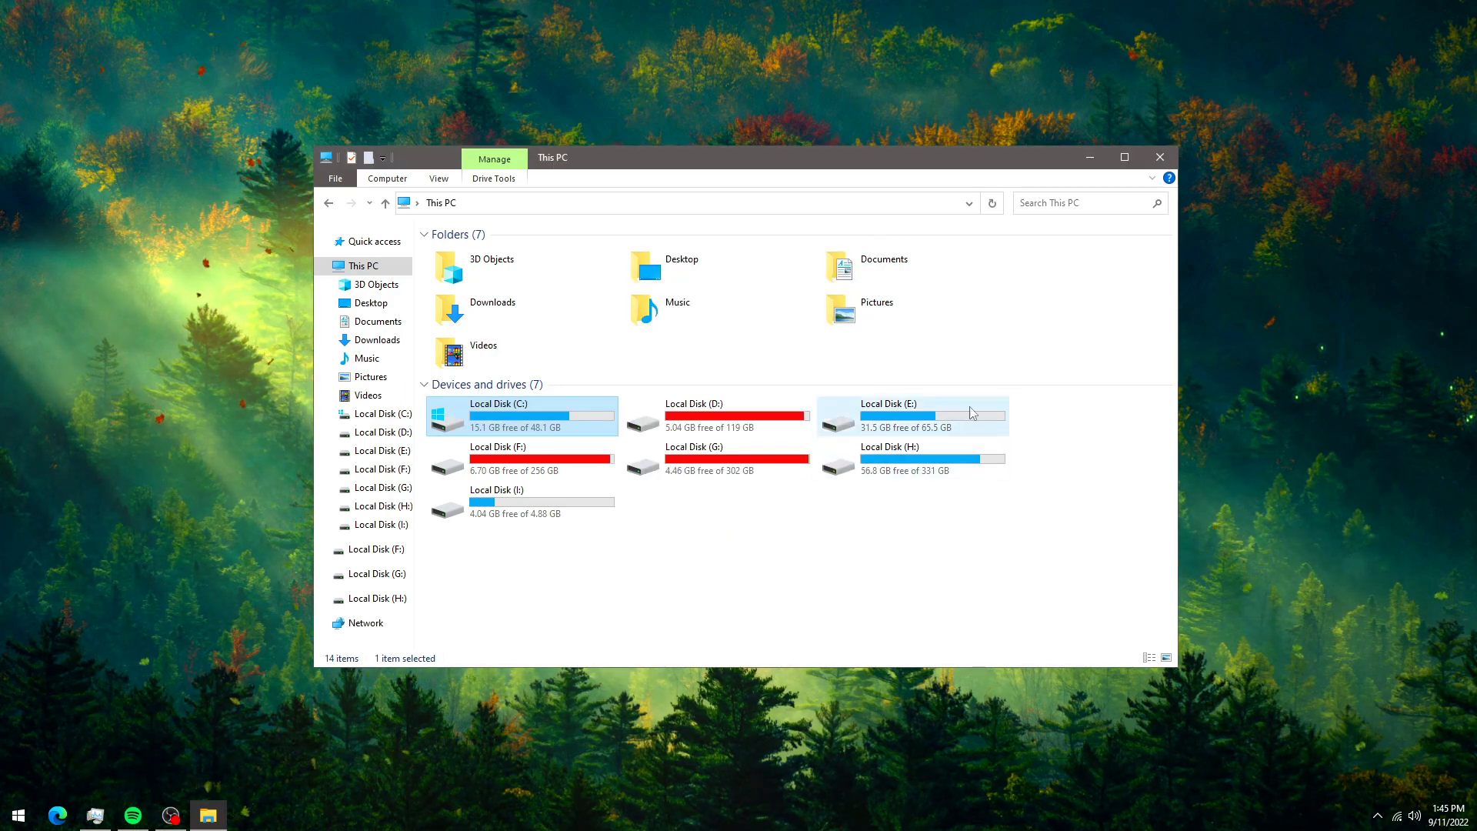
left_click(1160, 157)
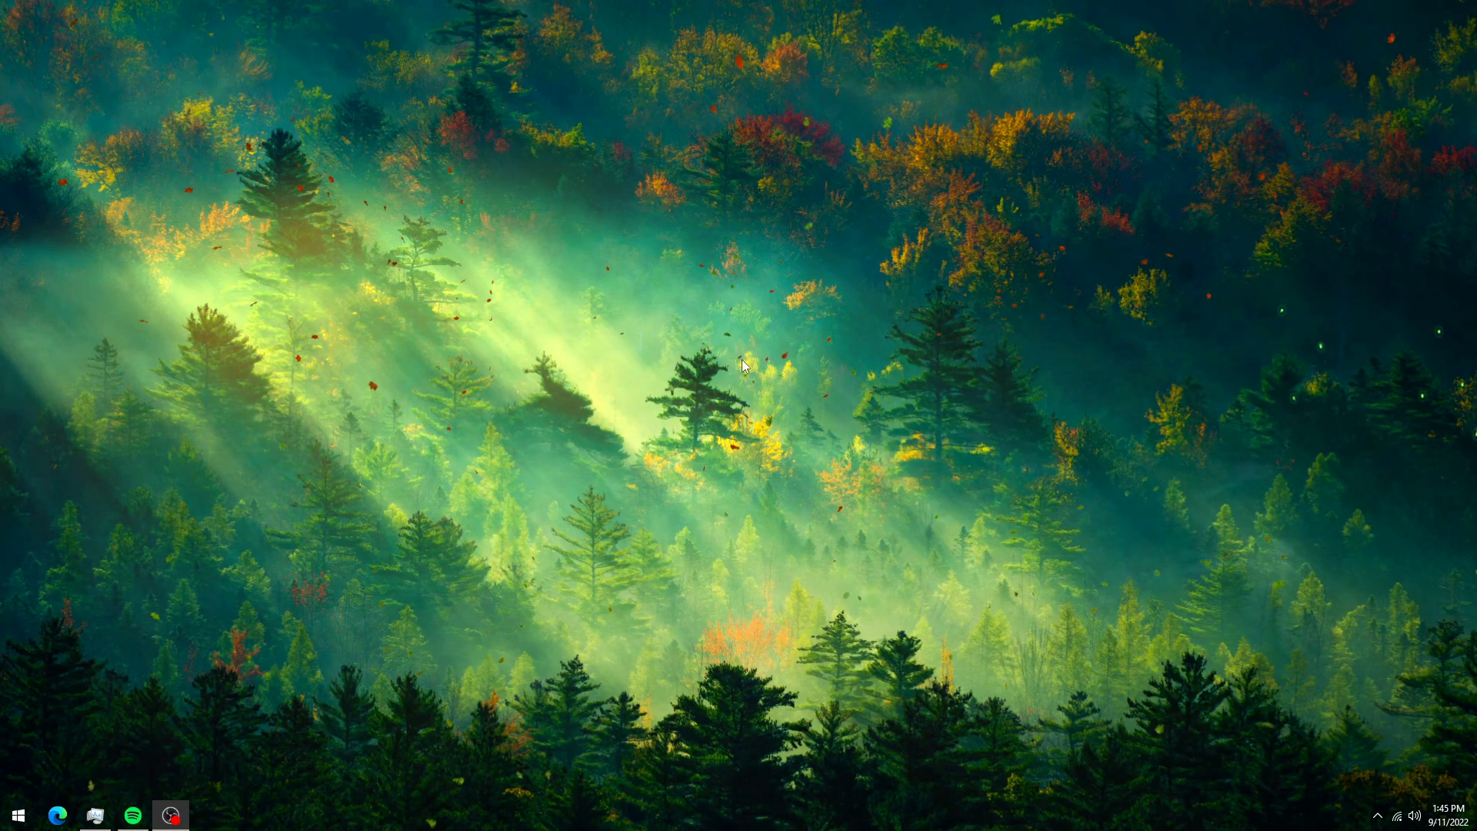
Find the Run app through Windows search and use it to open the %temp% folder.
key("super")
left_click(112, 464)
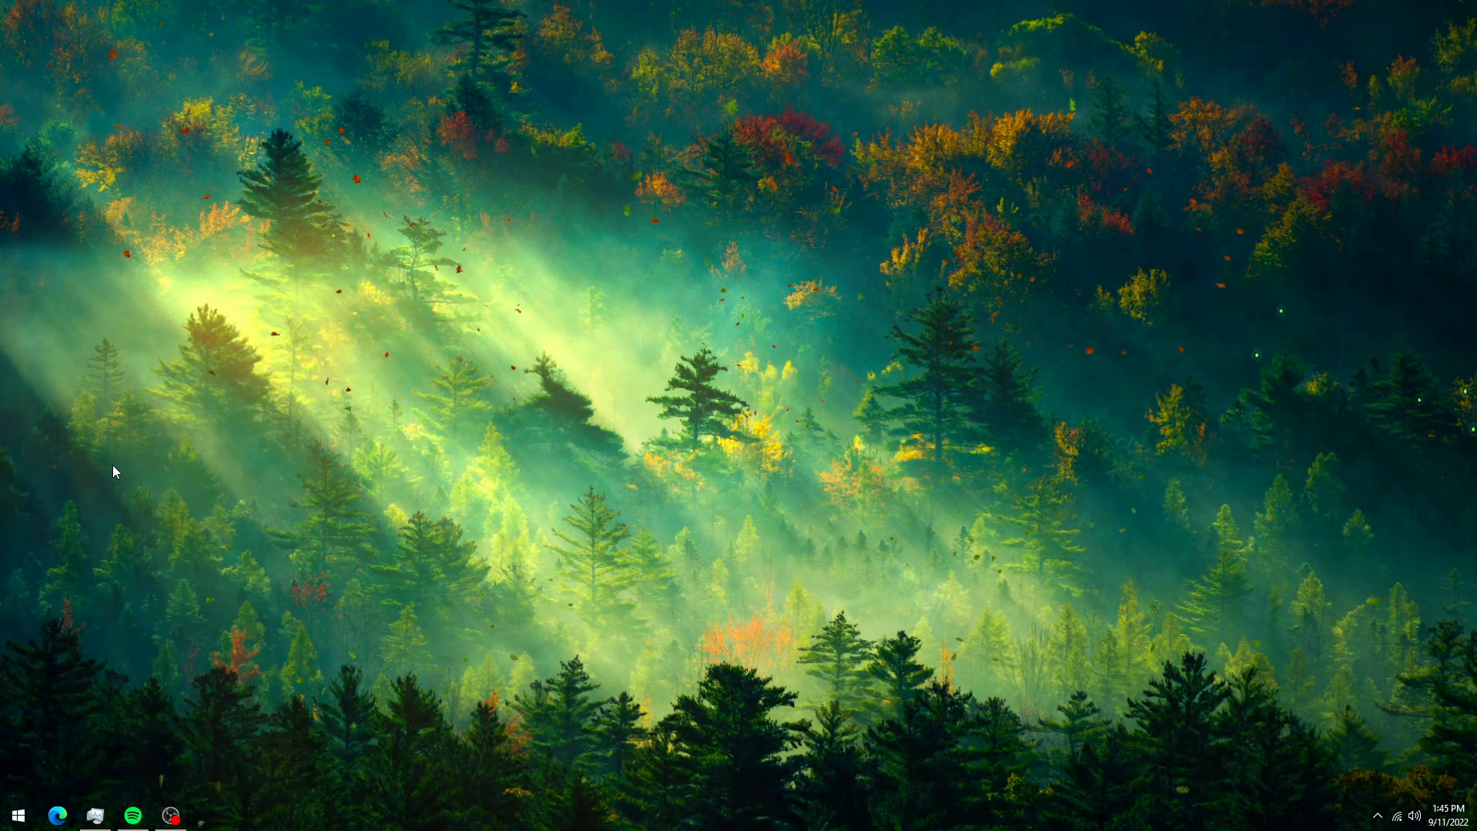
key("super")
type("run")
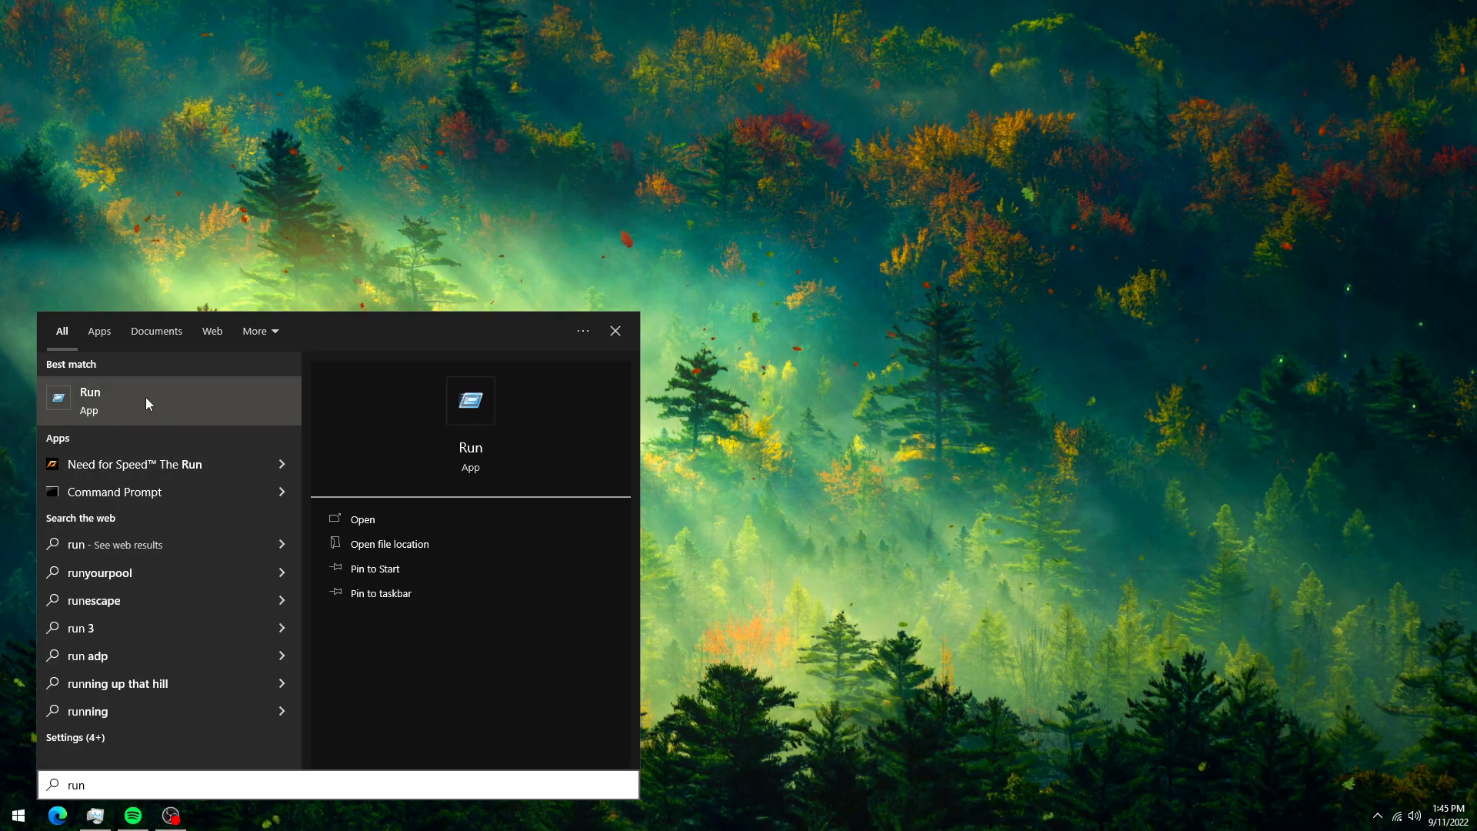
left_click(165, 403)
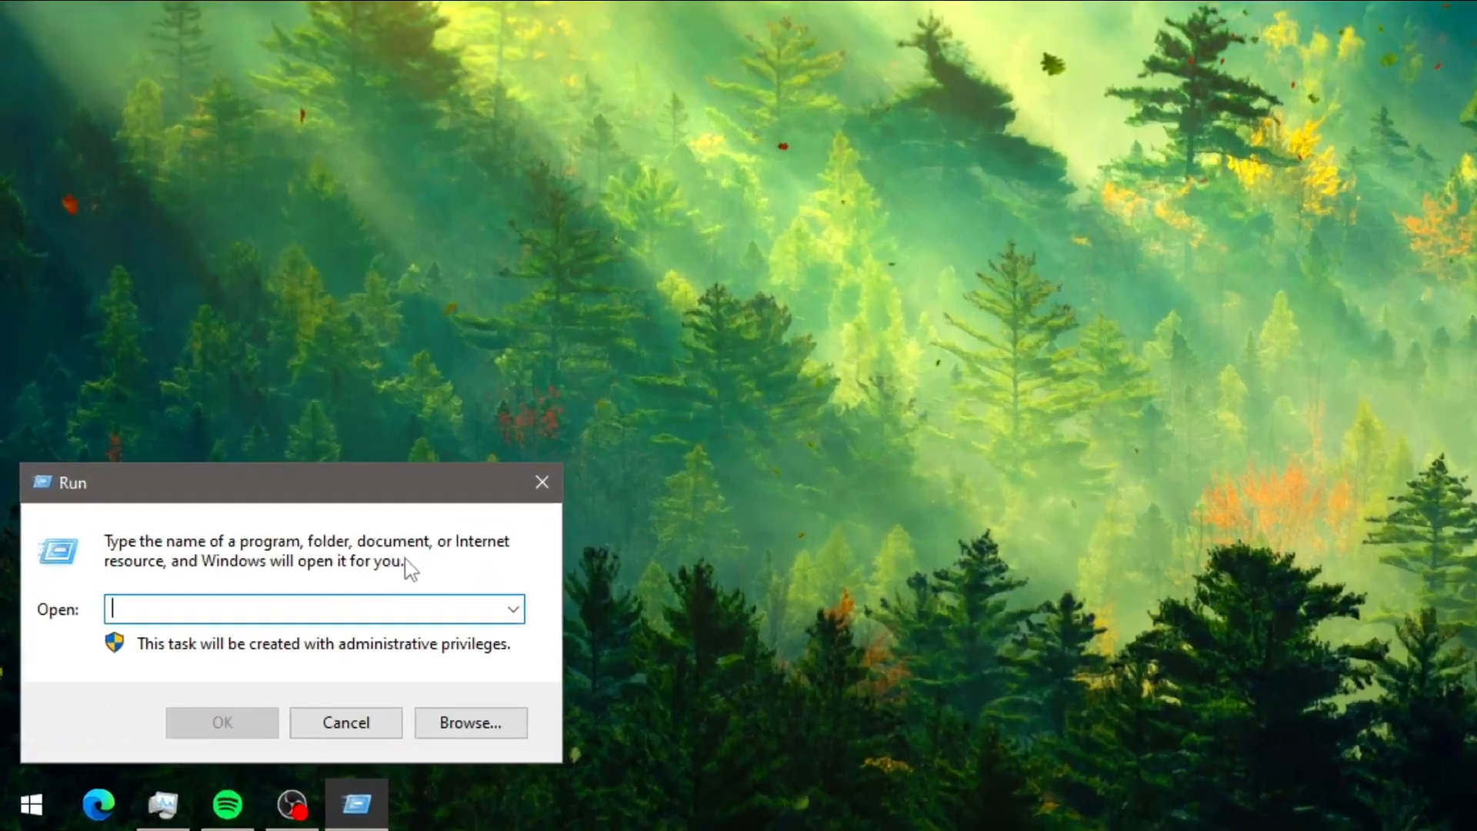
type("%temp%")
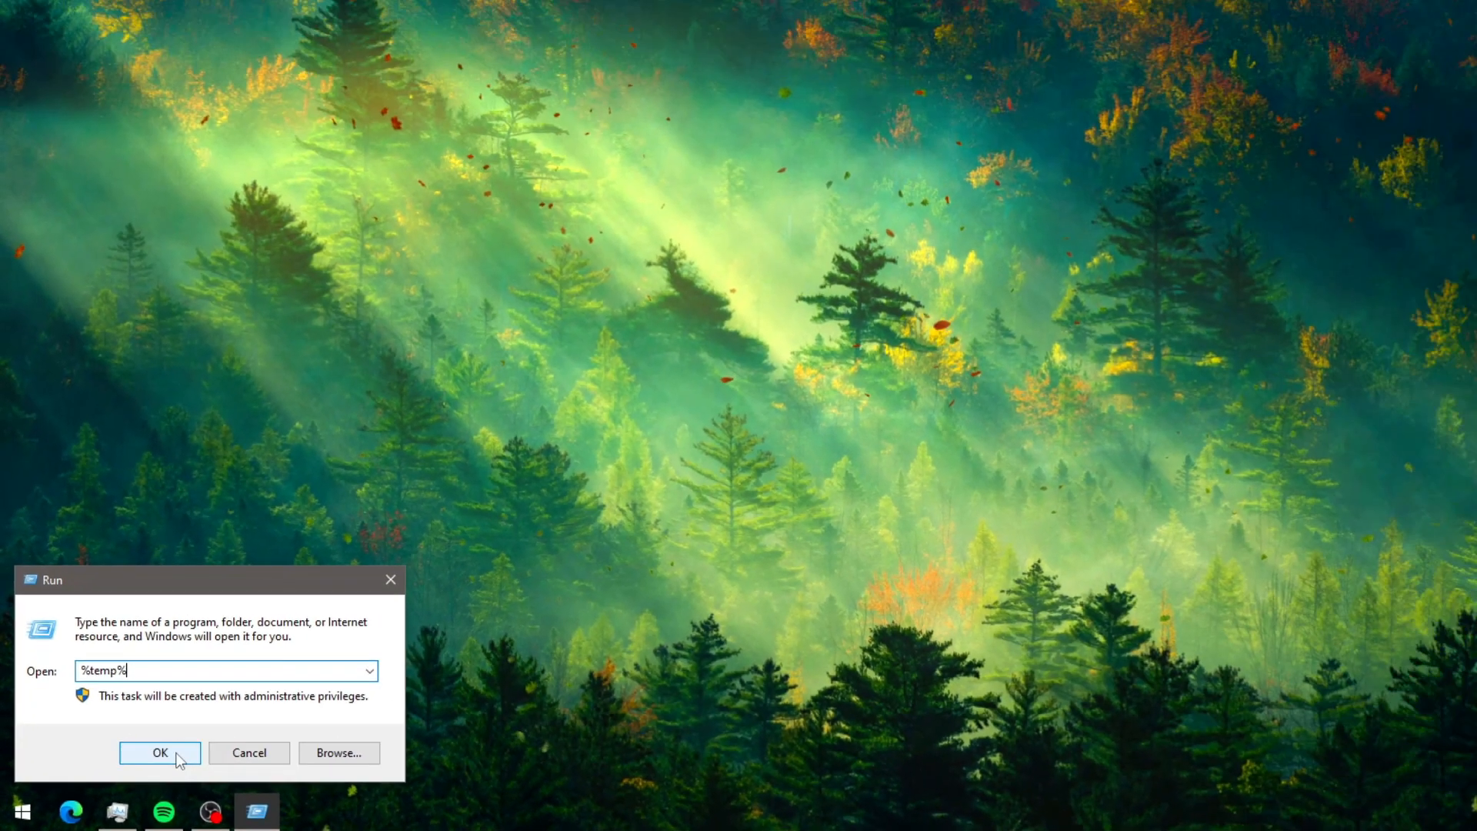
left_click(176, 754)
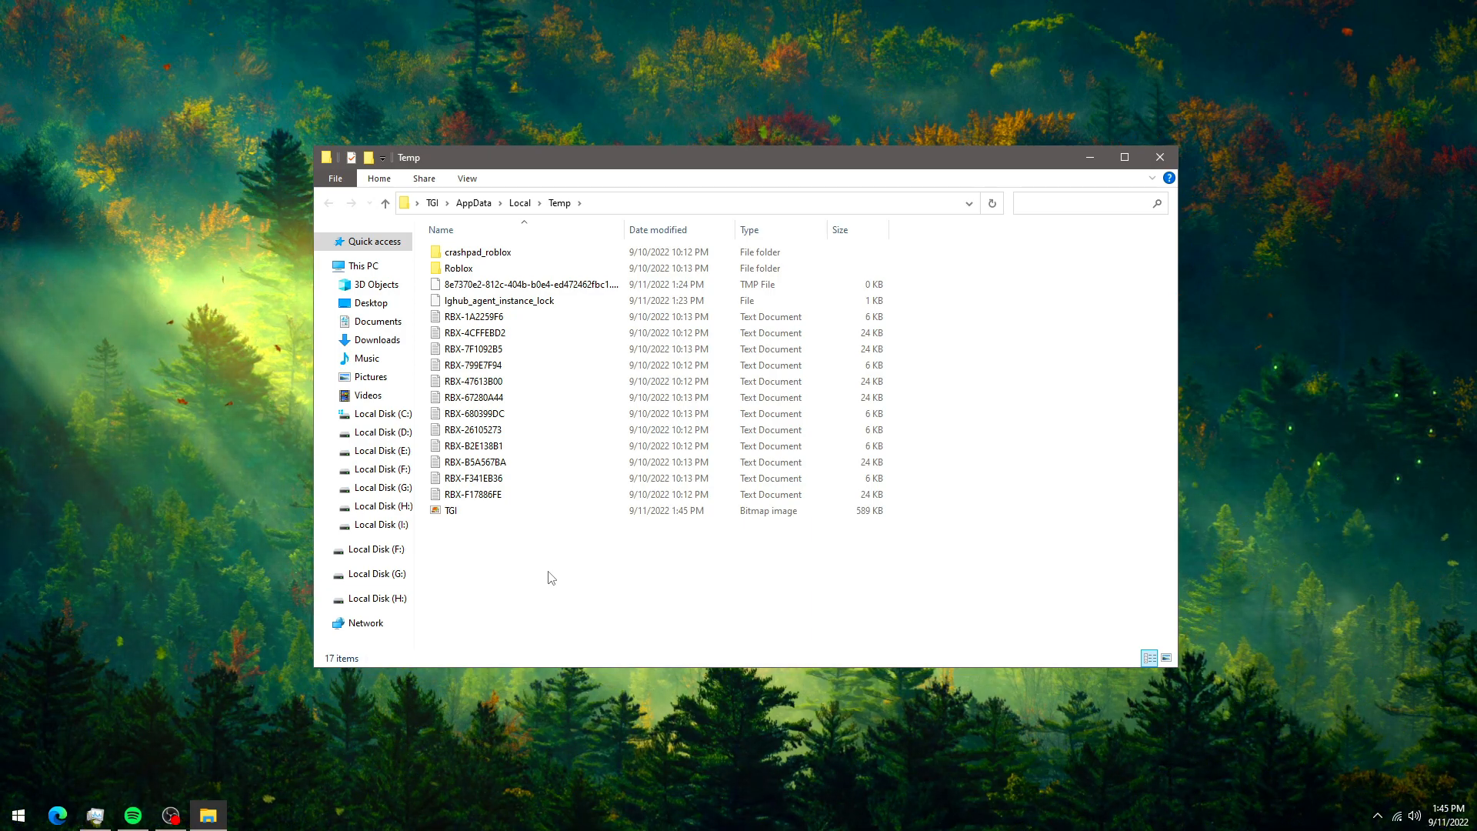
Delete all files and folders in the Temp folder, skipping every item that is in use.
left_click_drag(531, 594, 997, 240)
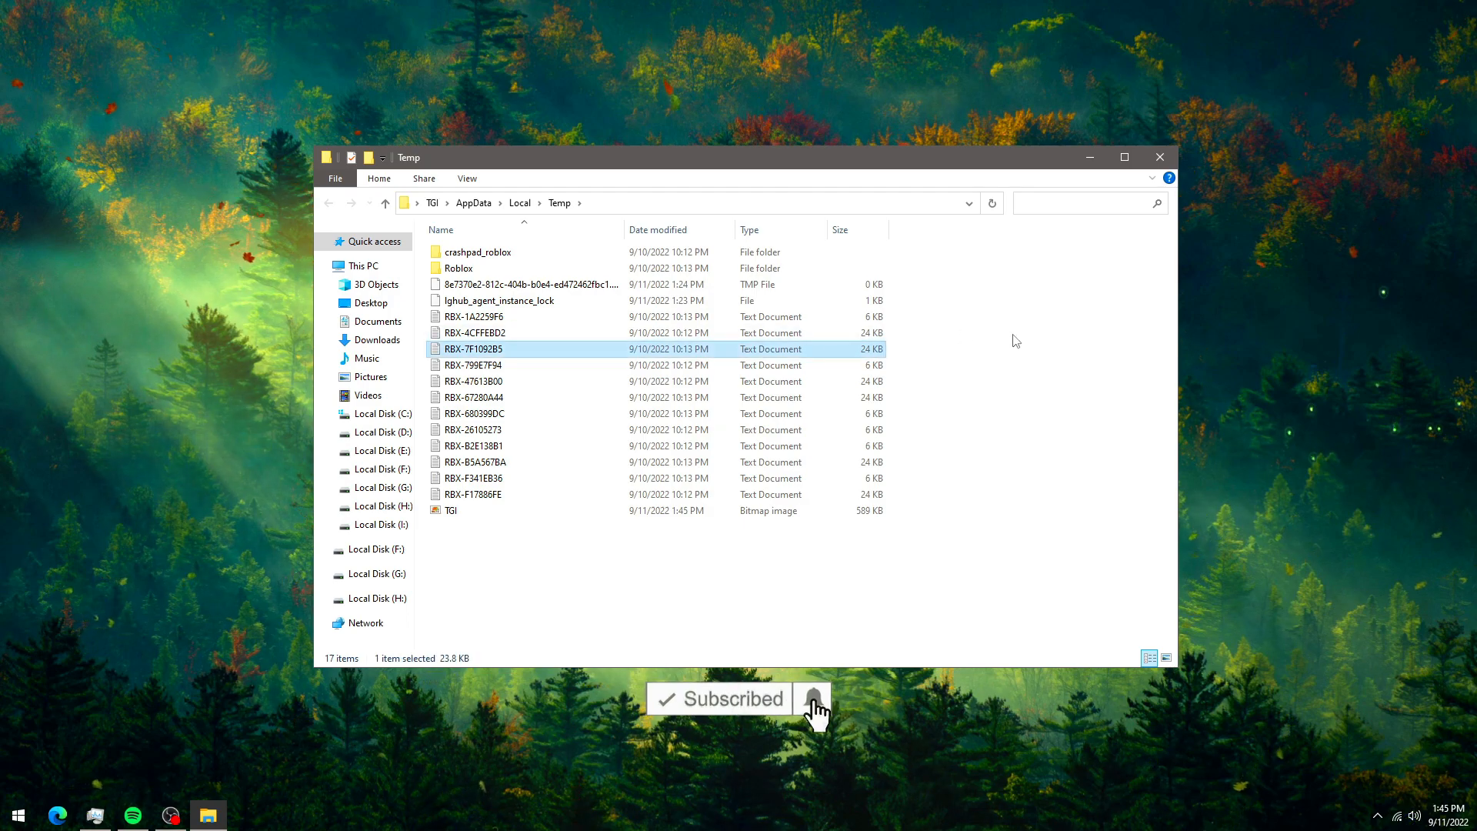
right_click(666, 314)
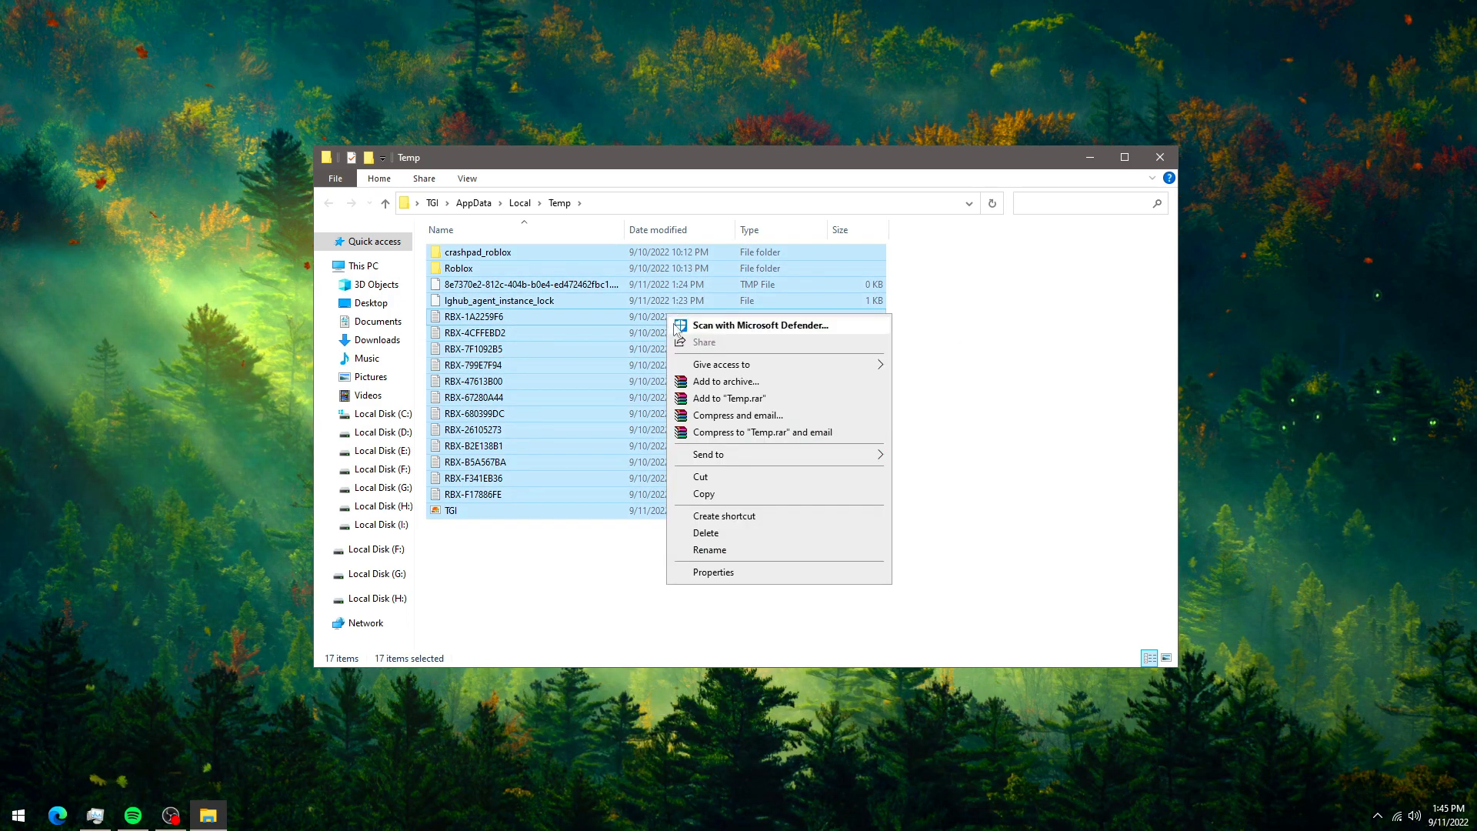
left_click(718, 541)
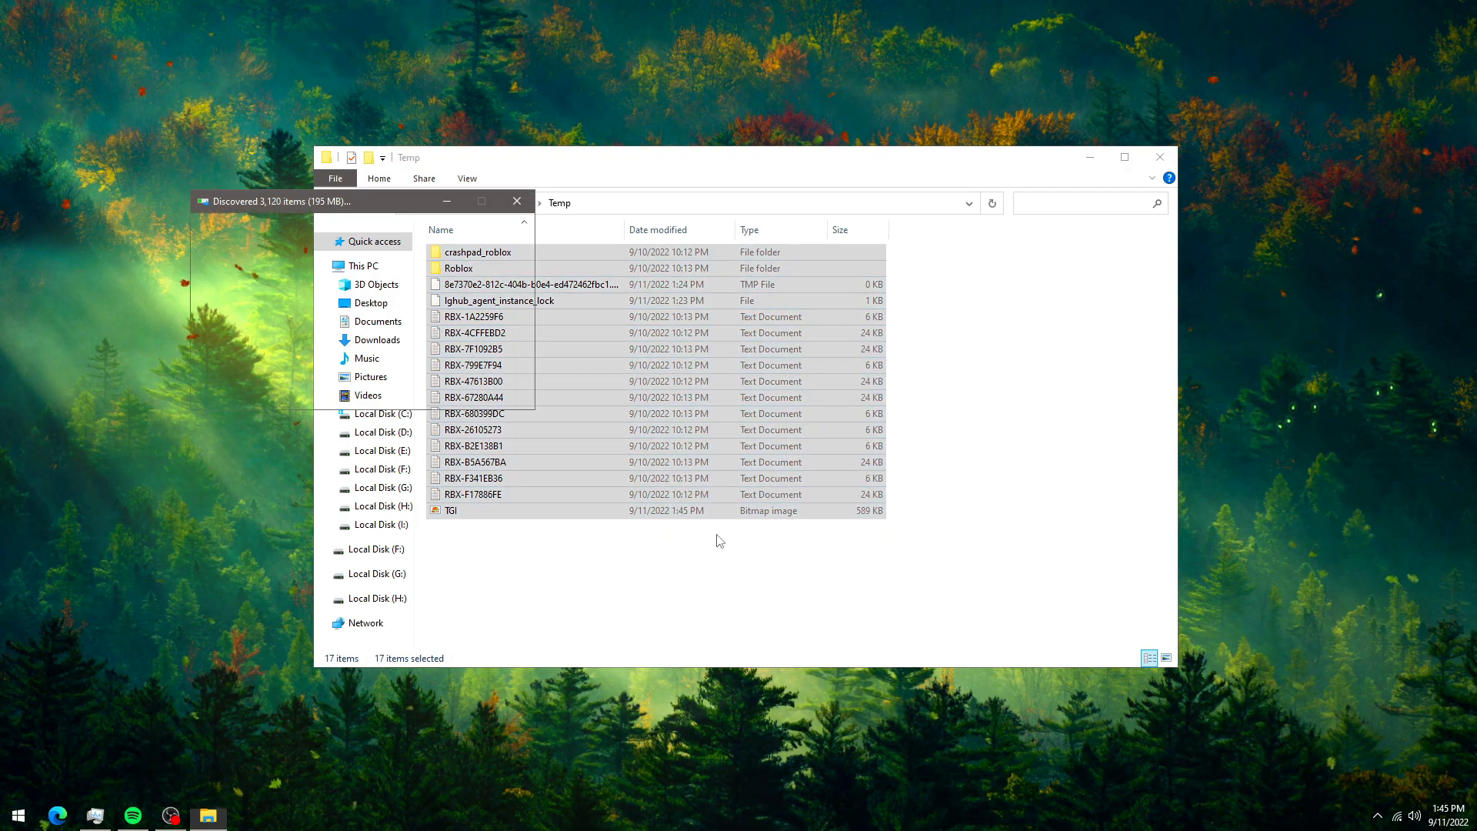
left_click_drag(352, 212, 755, 241)
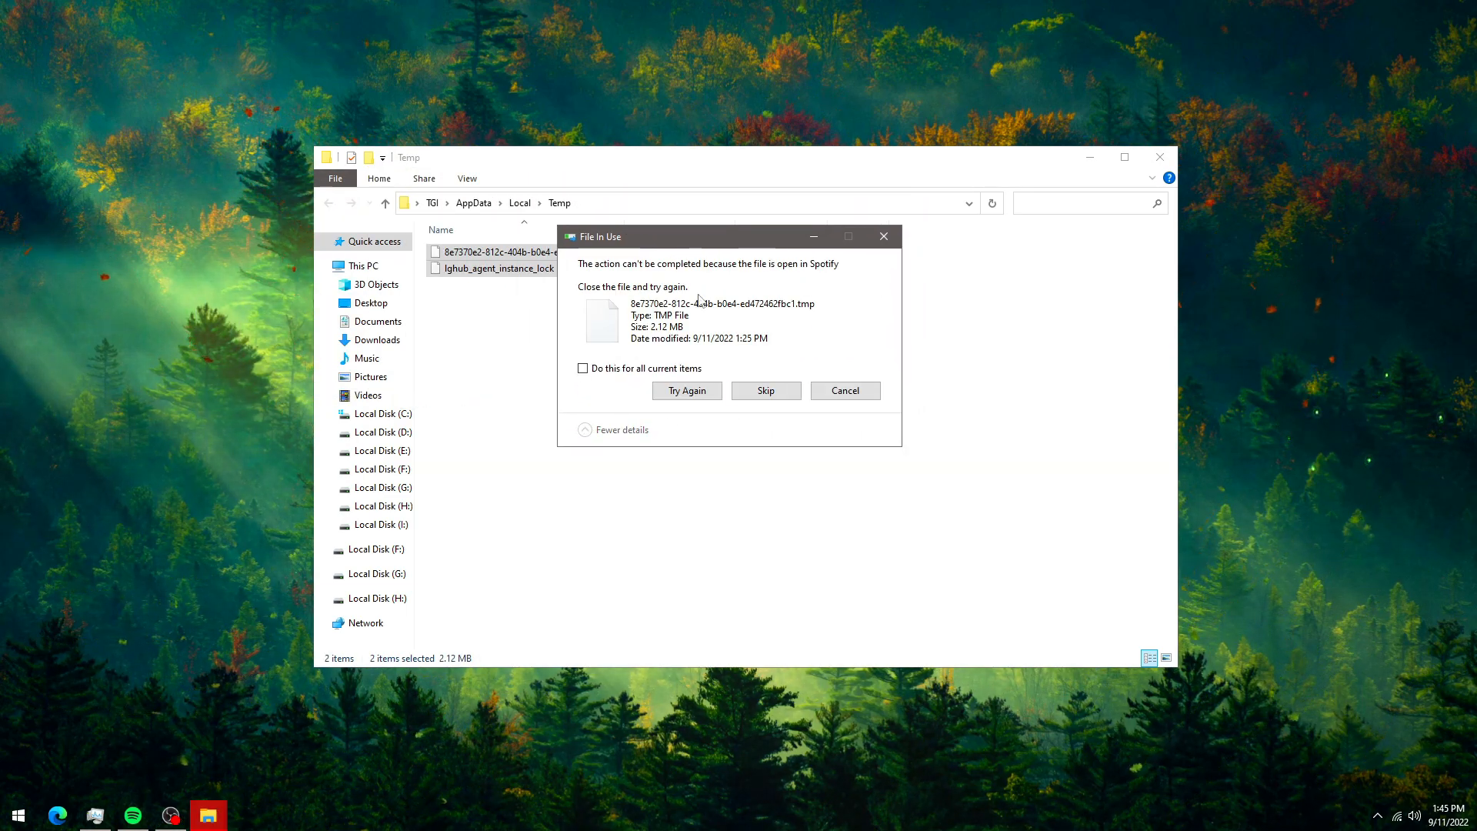
left_click(583, 368)
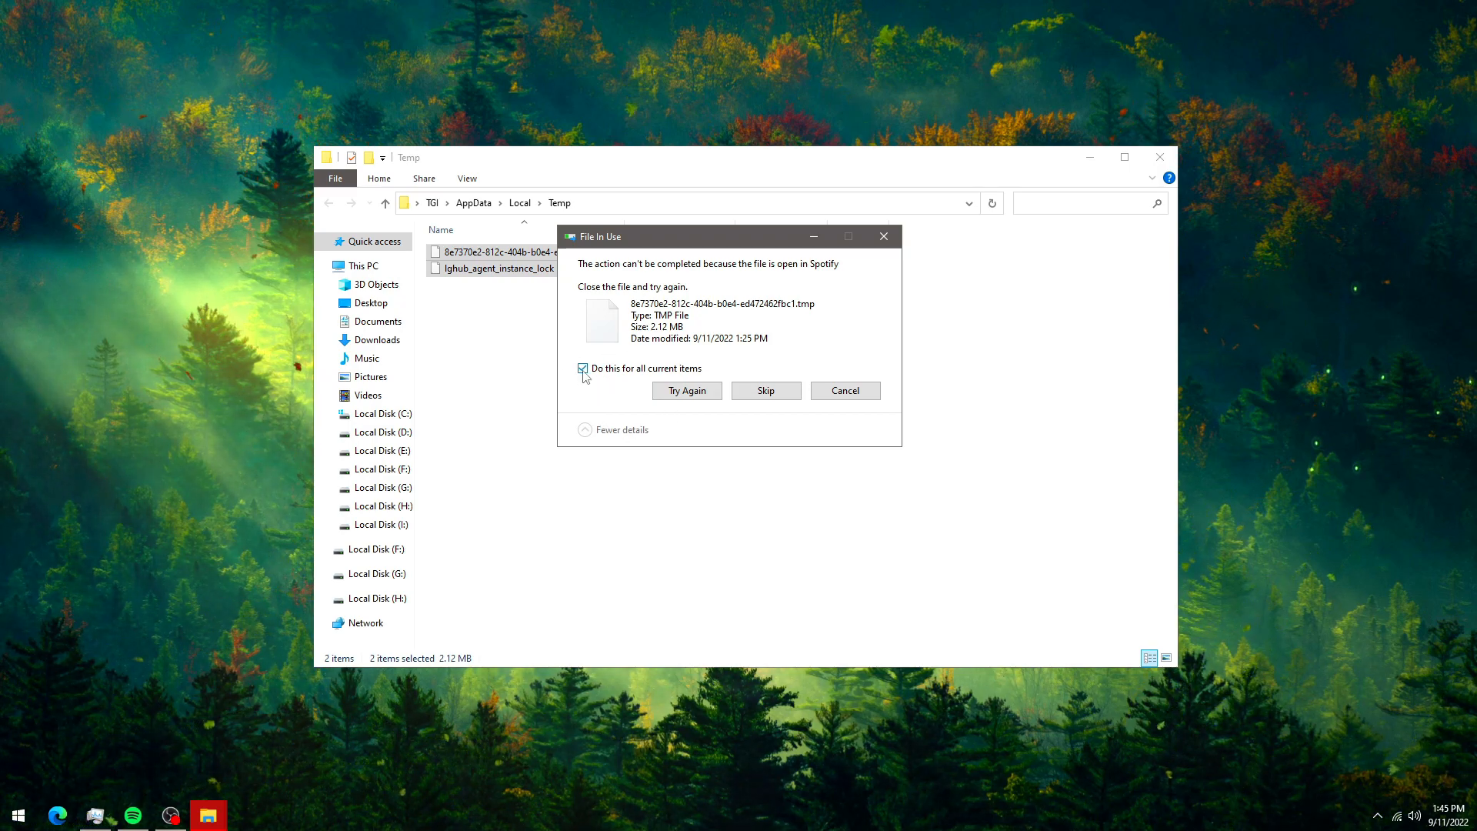
left_click(783, 394)
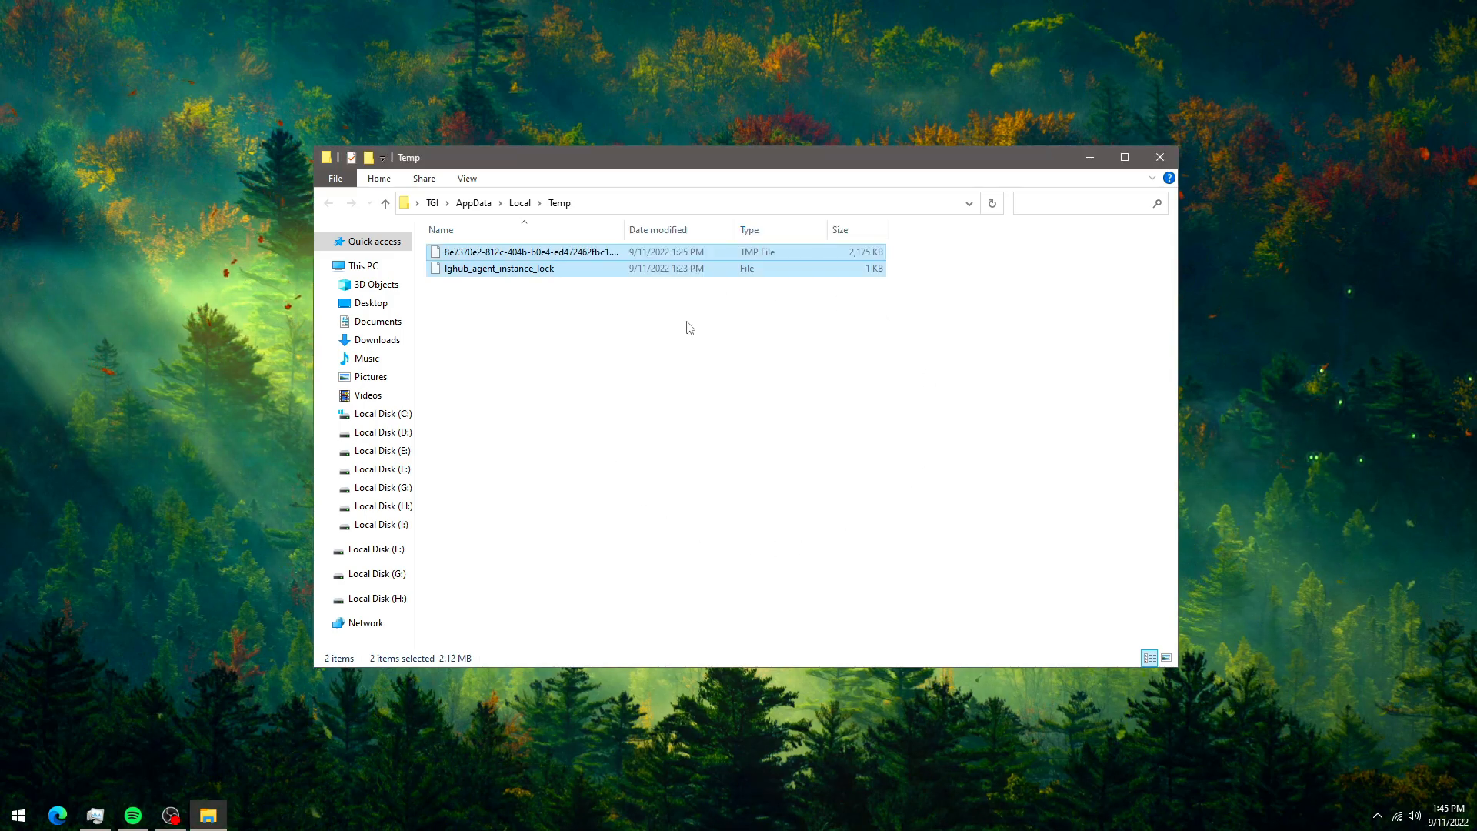
Open the folder C:\Windows\SoftwareDistribution\Download in File Explorer.
left_click(407, 416)
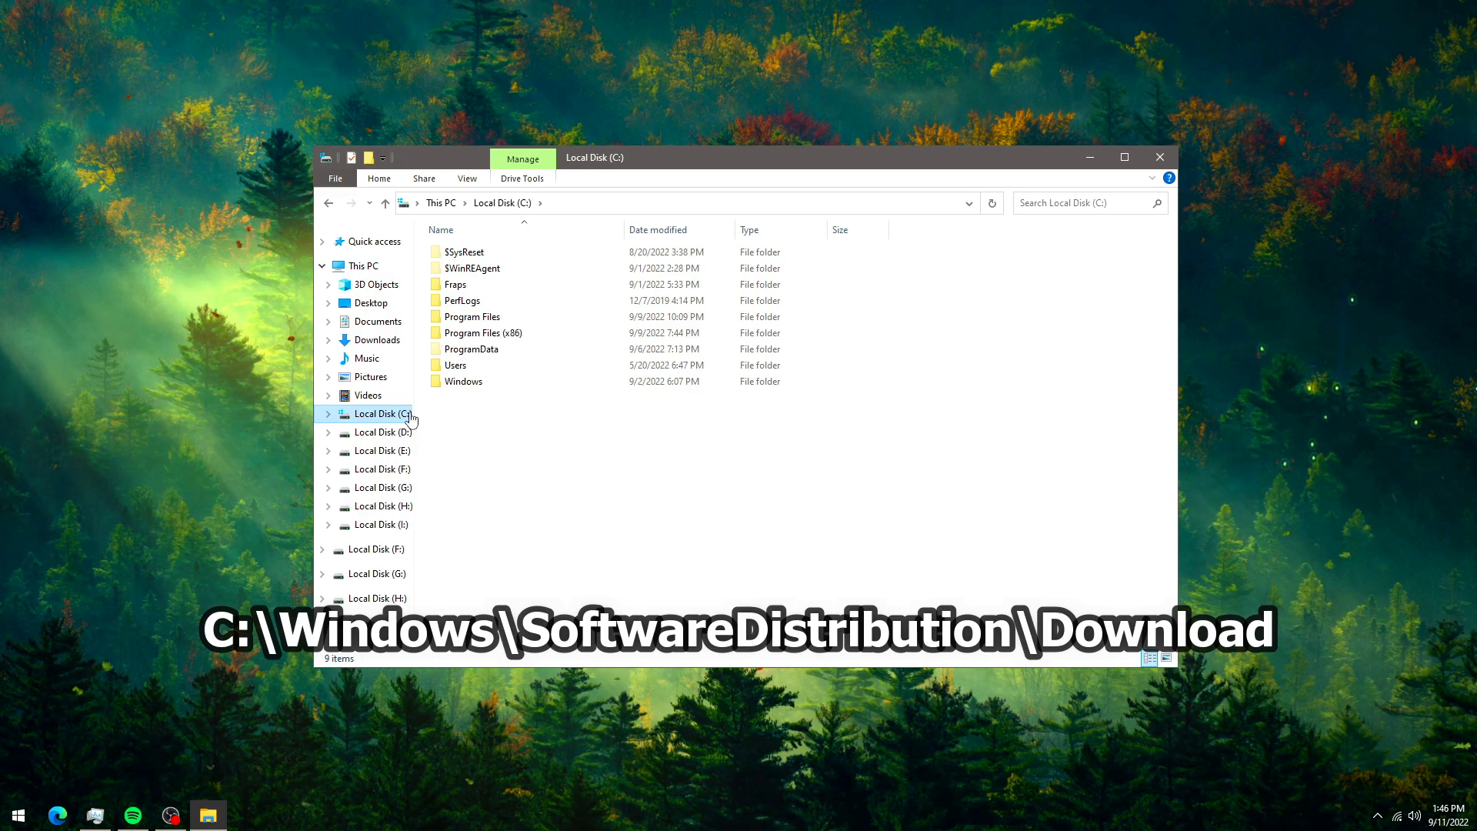
double_click(462, 382)
key("s")
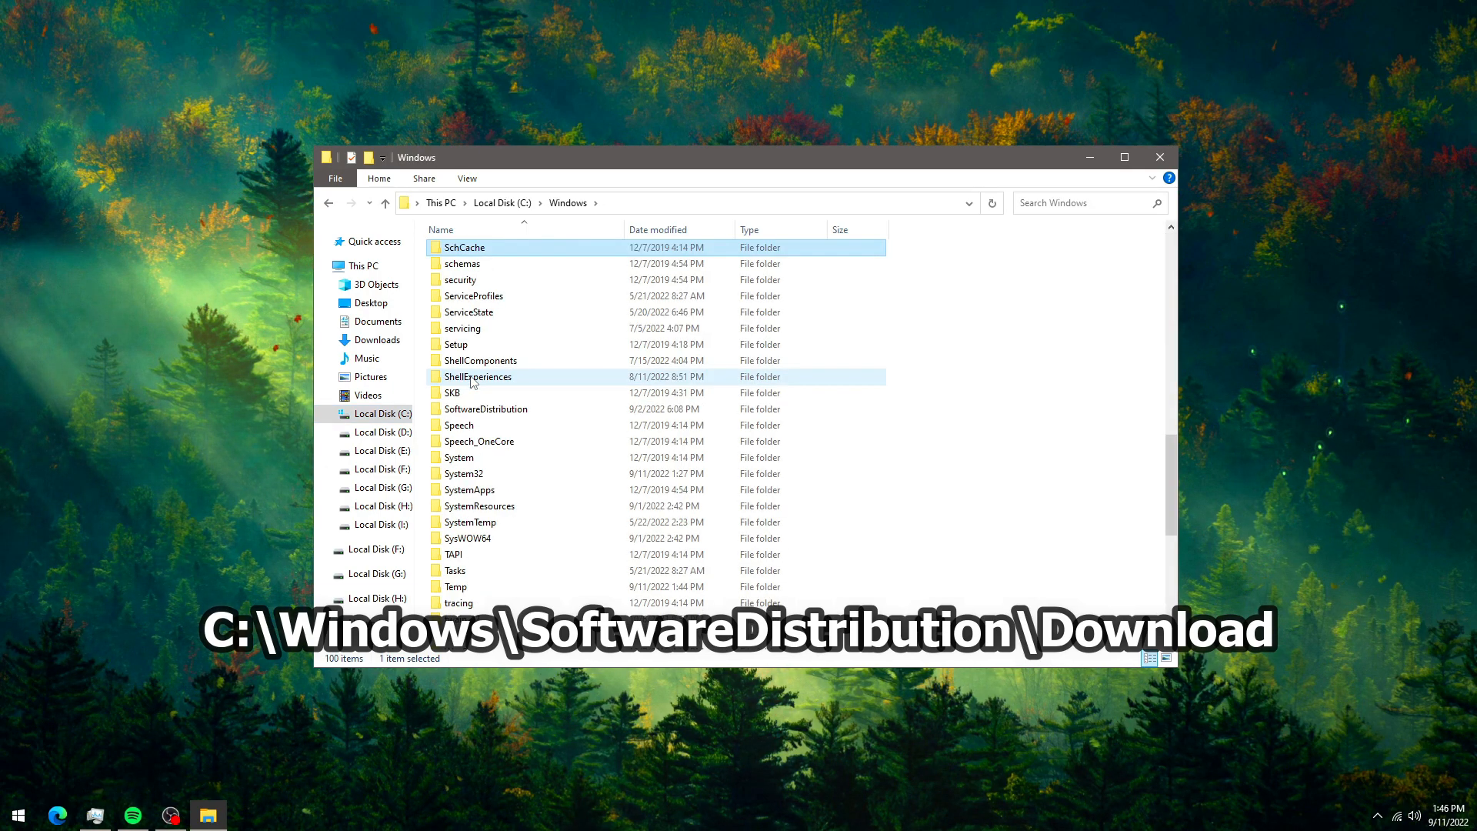
double_click(492, 413)
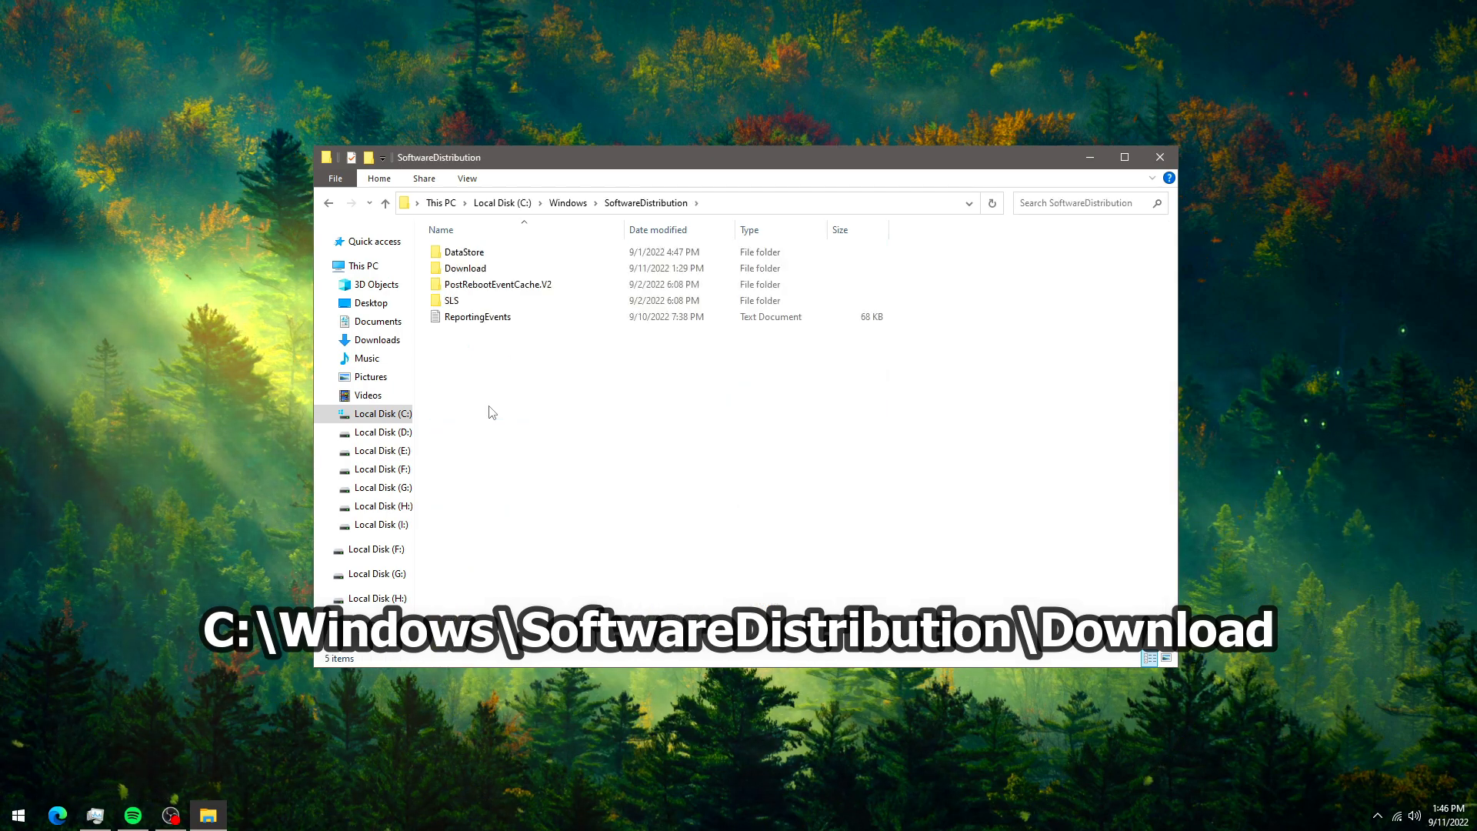
double_click(528, 271)
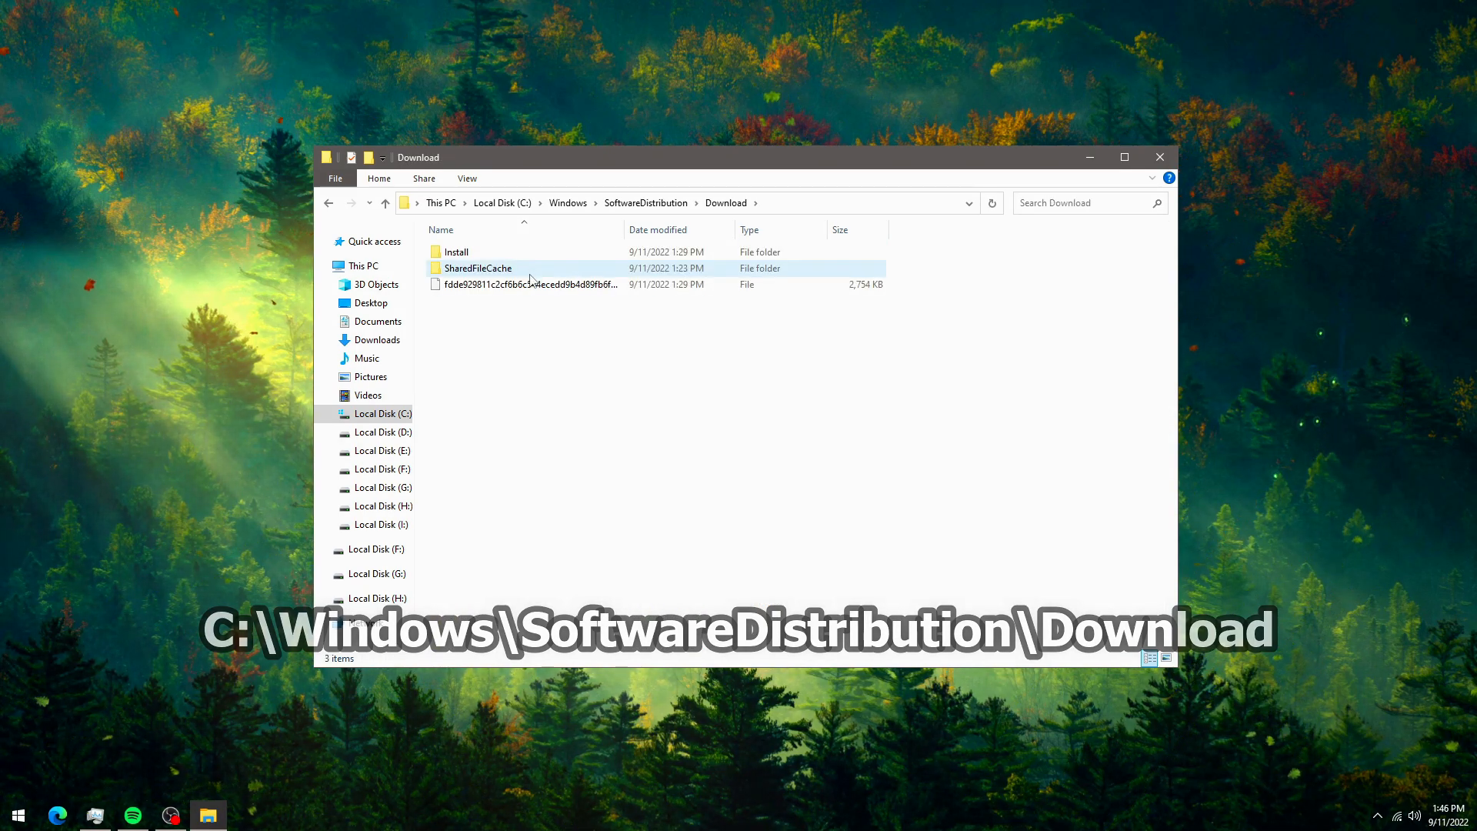
Delete everything in the SoftwareDistribution Download folder, including Install and SharedFileCache, and close File Explorer.
left_click_drag(496, 499, 976, 228)
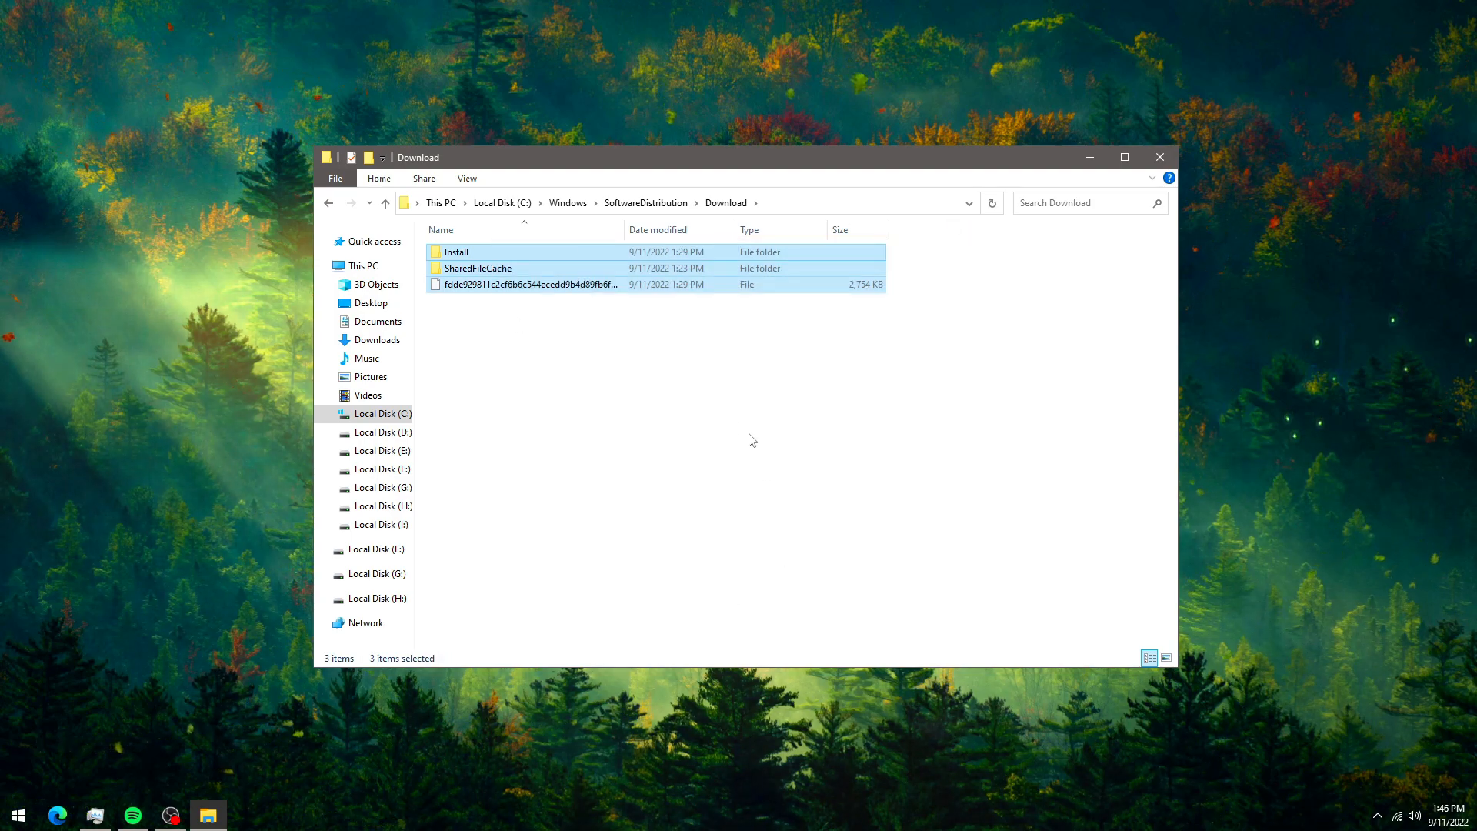
left_click_drag(483, 553, 880, 285)
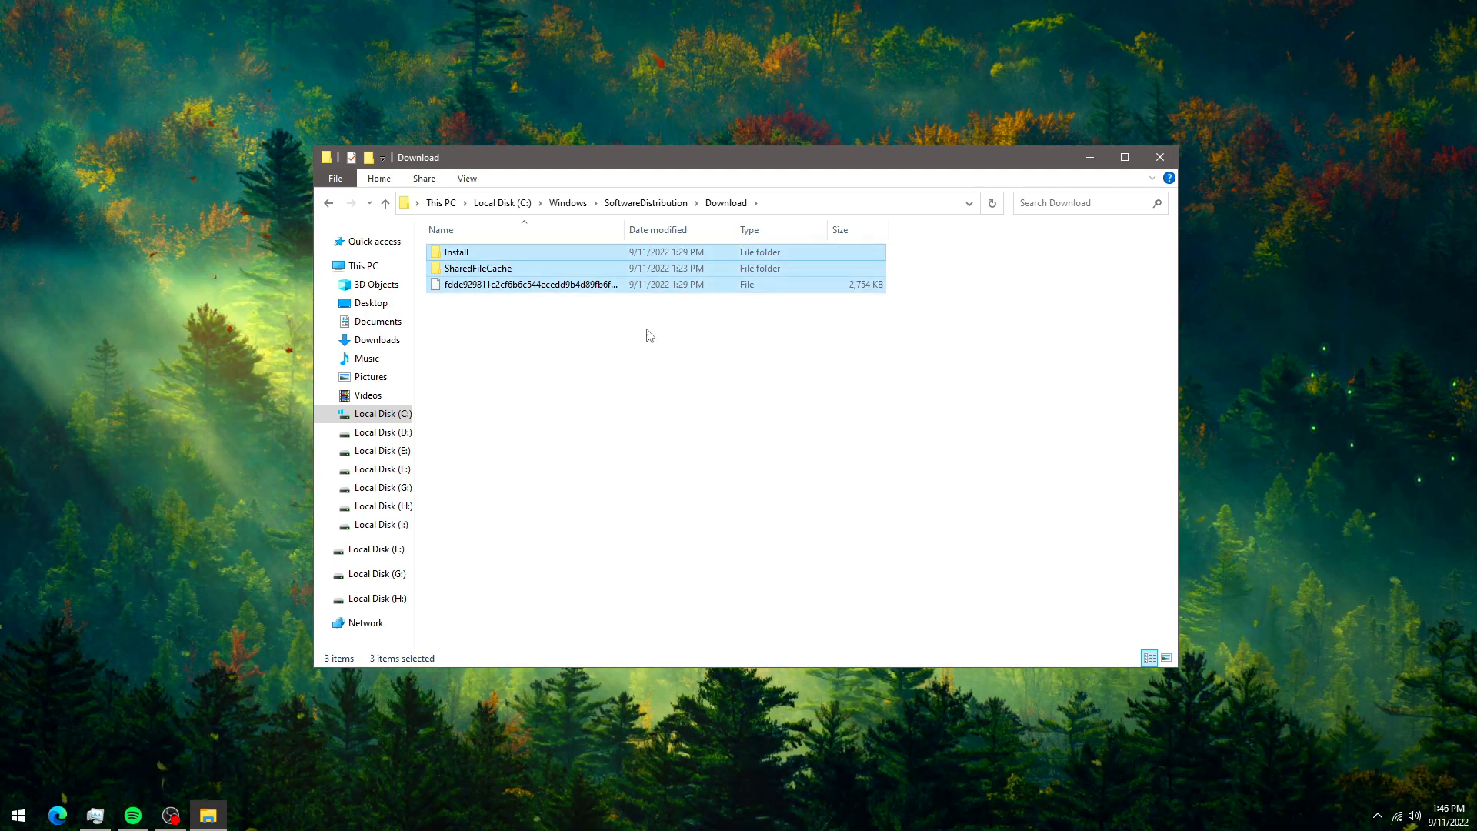
right_click(639, 286)
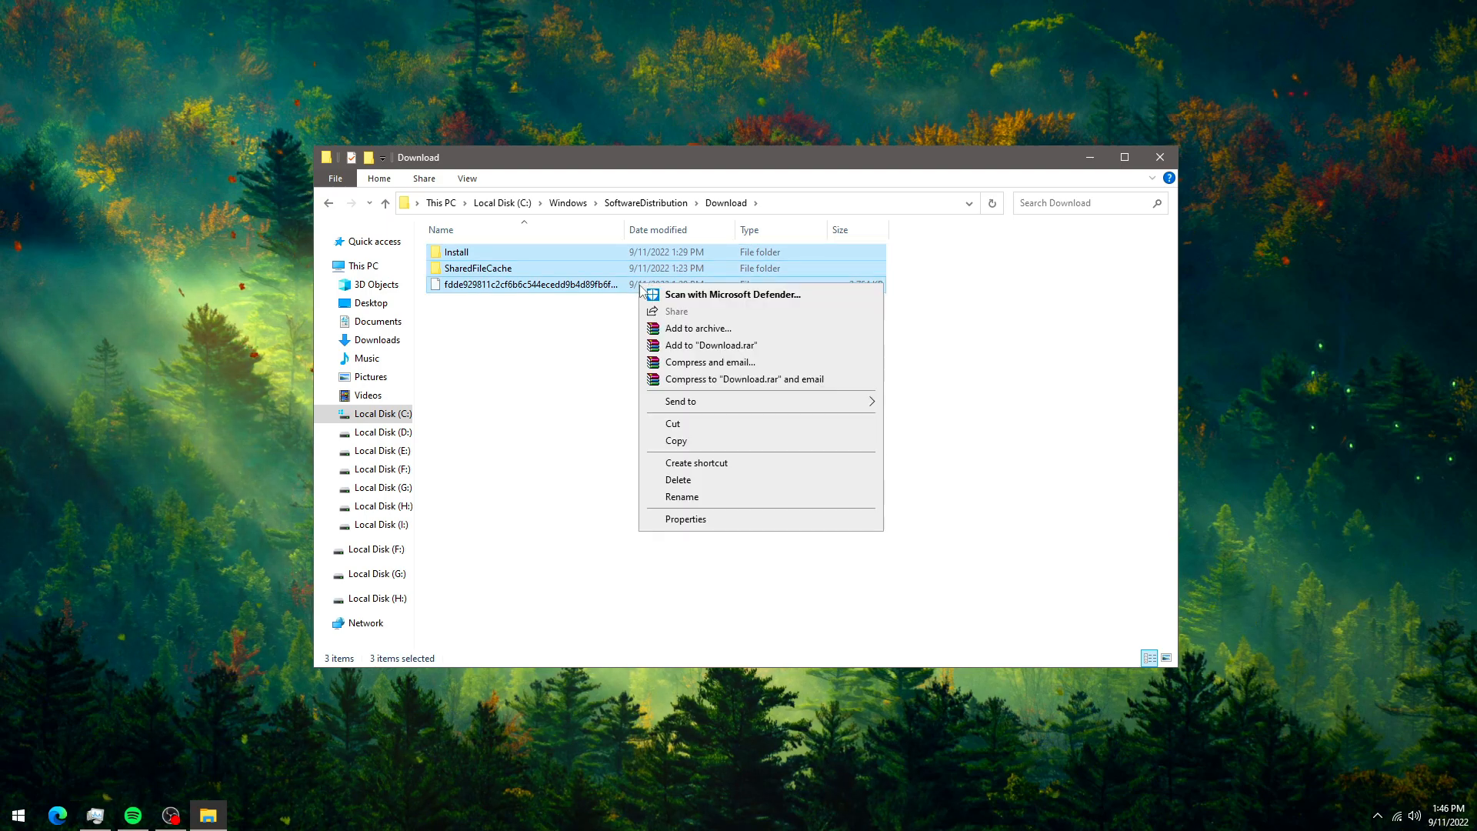
left_click(692, 481)
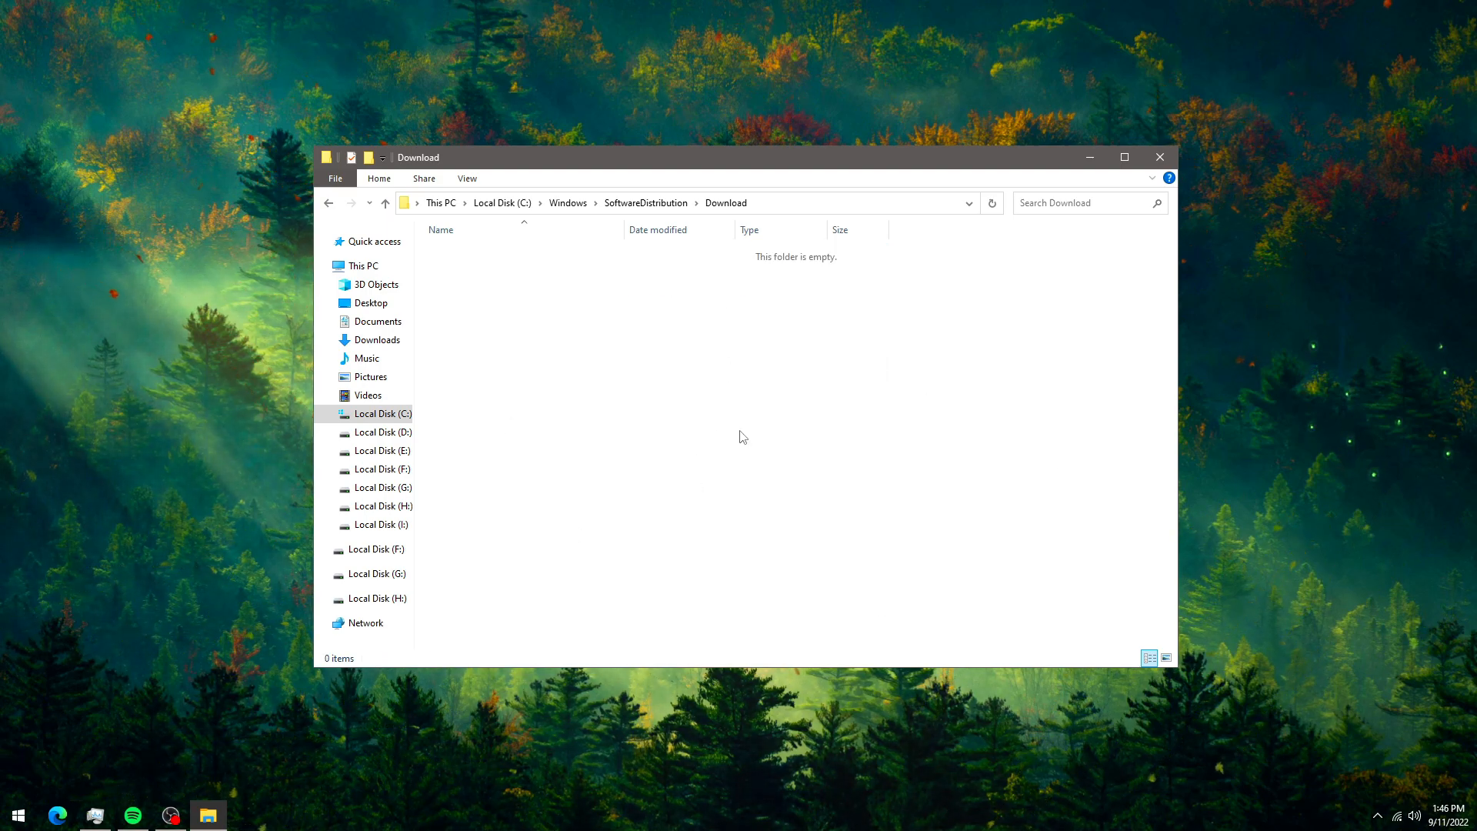
left_click(1161, 157)
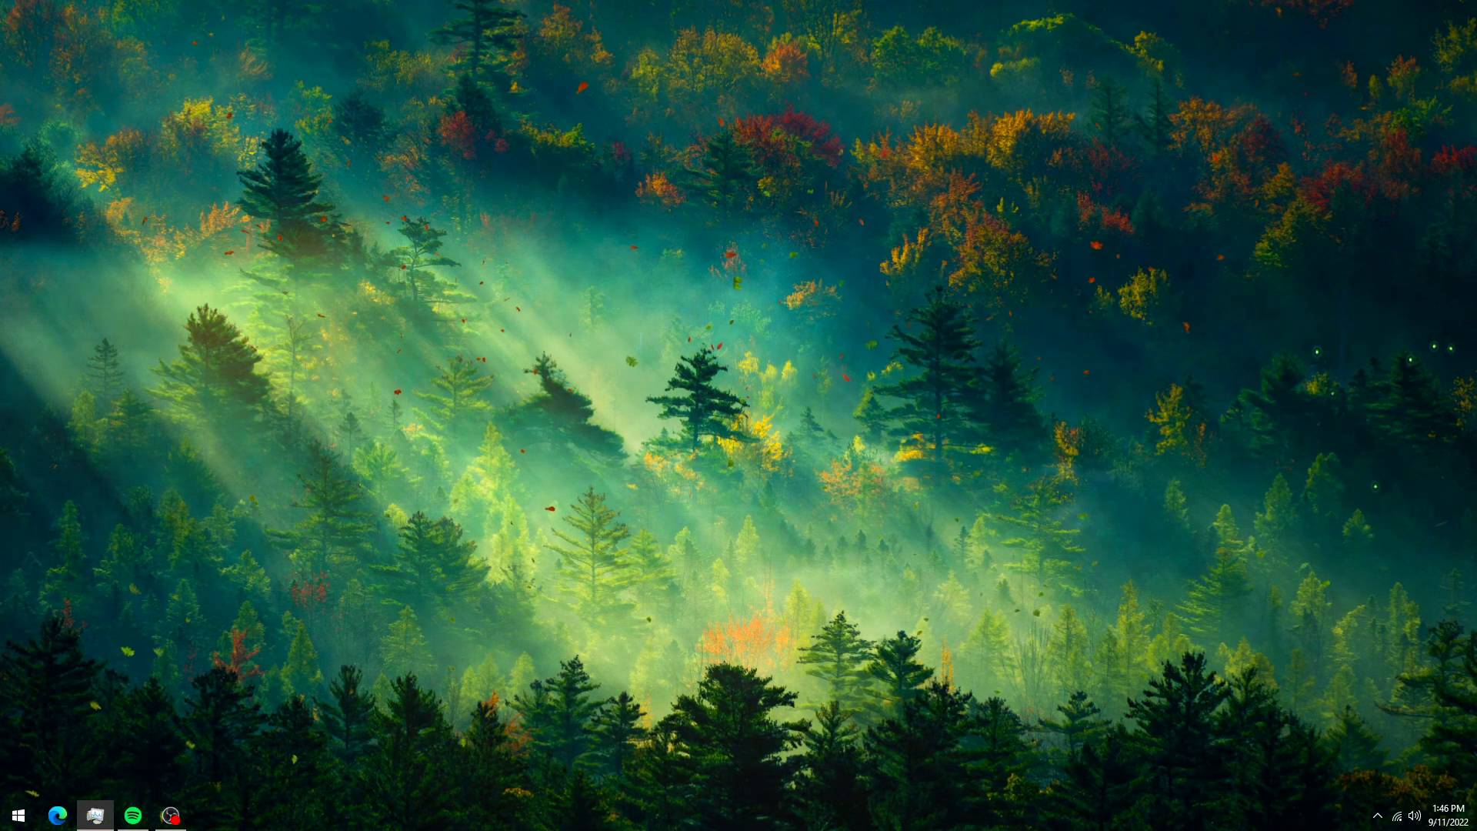
Bring the Recycle Bin icon onto this display's desktop and empty it, confirming the permanent deletion.
left_click_drag(736, 322, 730, 325)
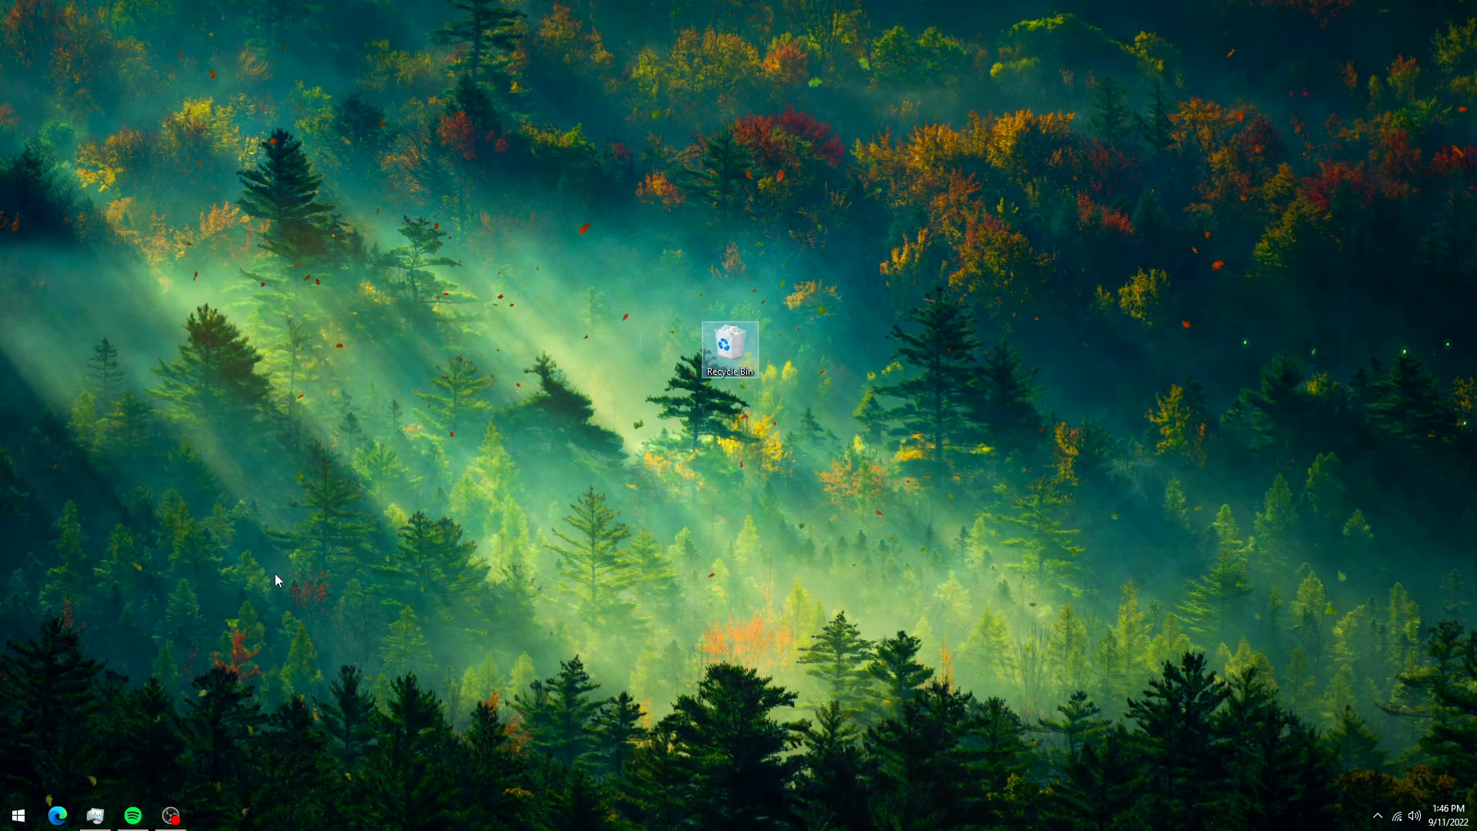
left_click_drag(657, 279, 861, 434)
left_click_drag(791, 355, 782, 399)
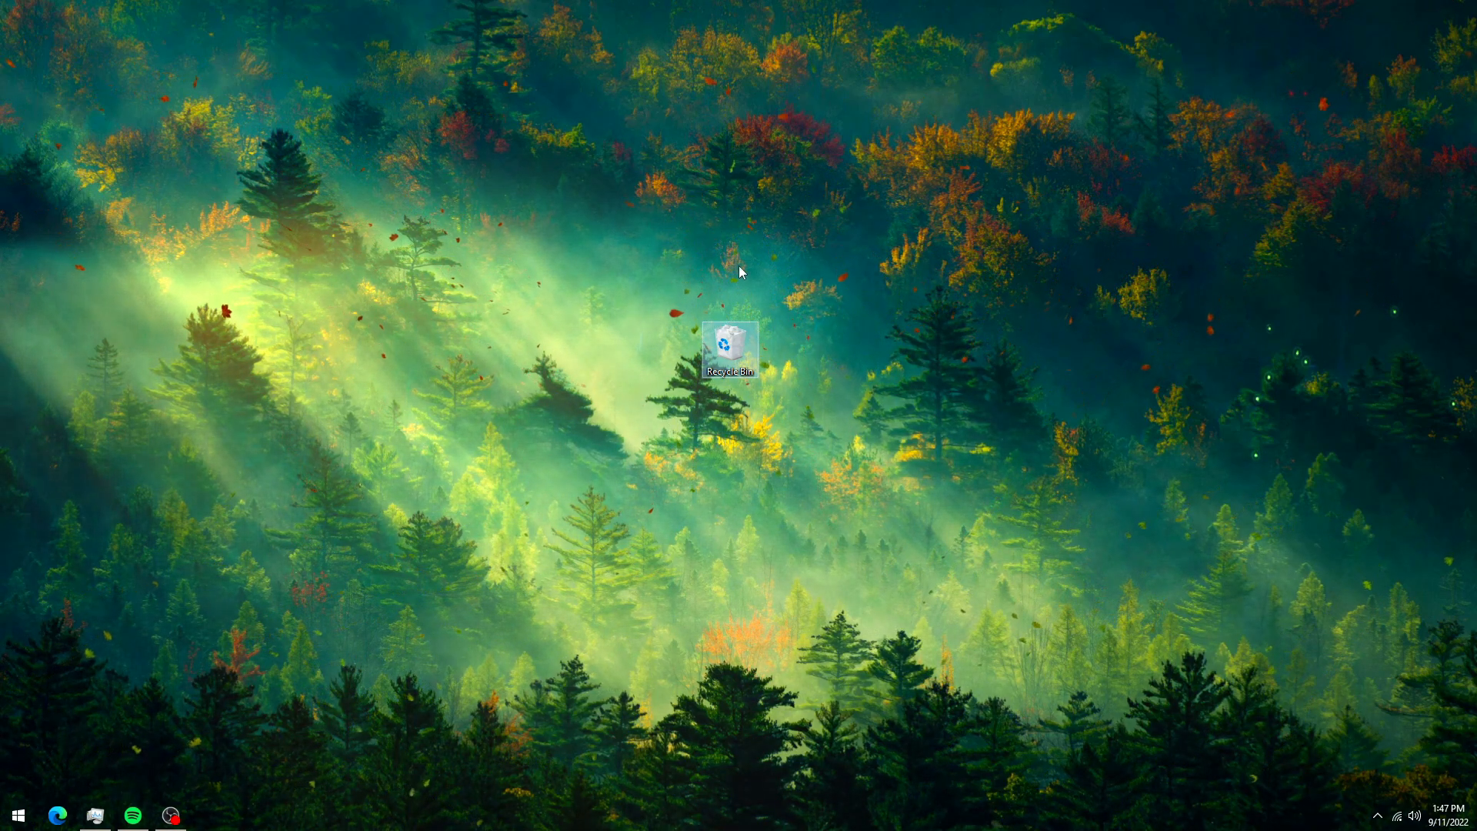
right_click(737, 334)
left_click(771, 362)
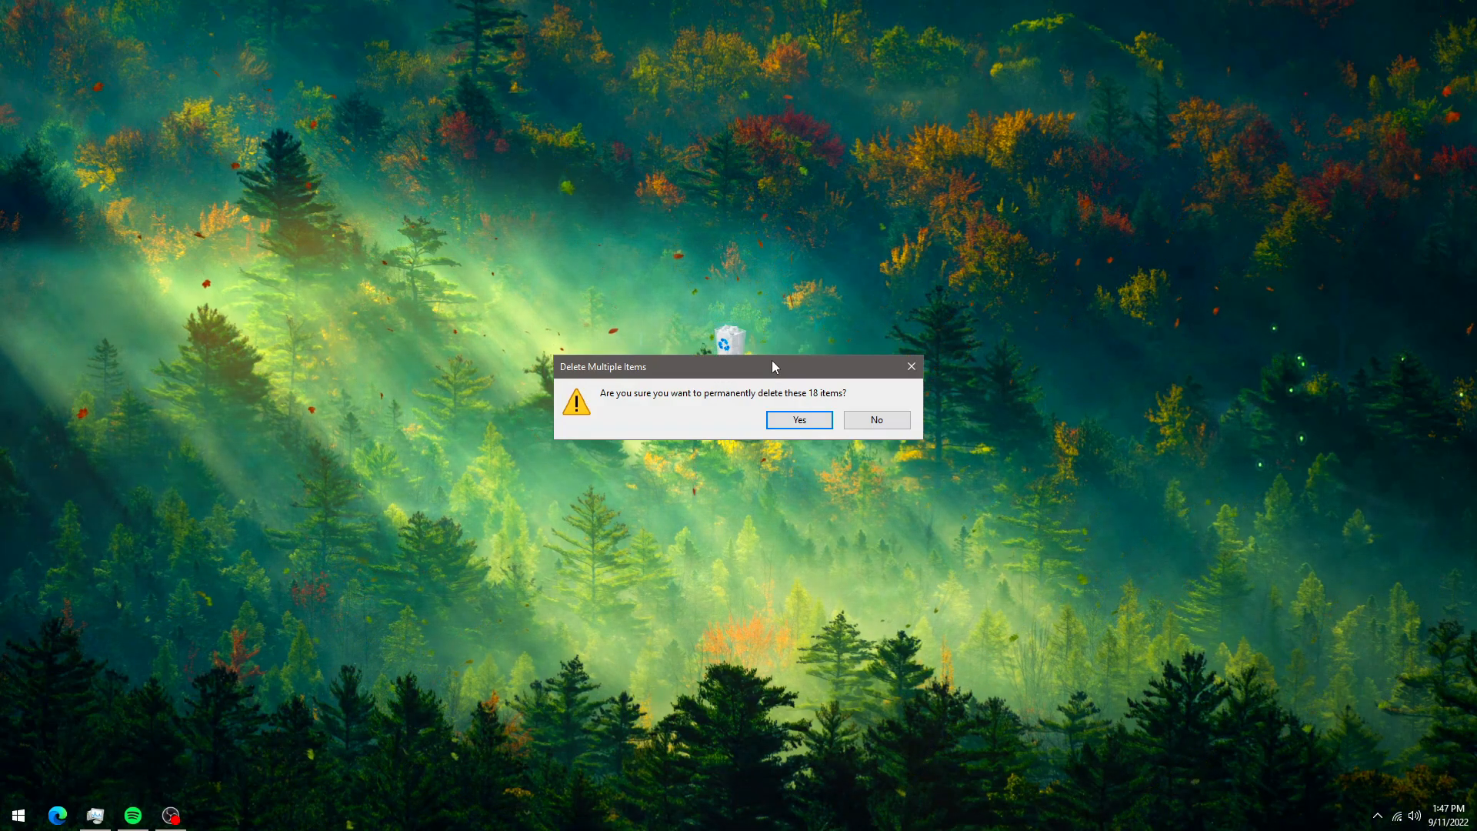
left_click(798, 418)
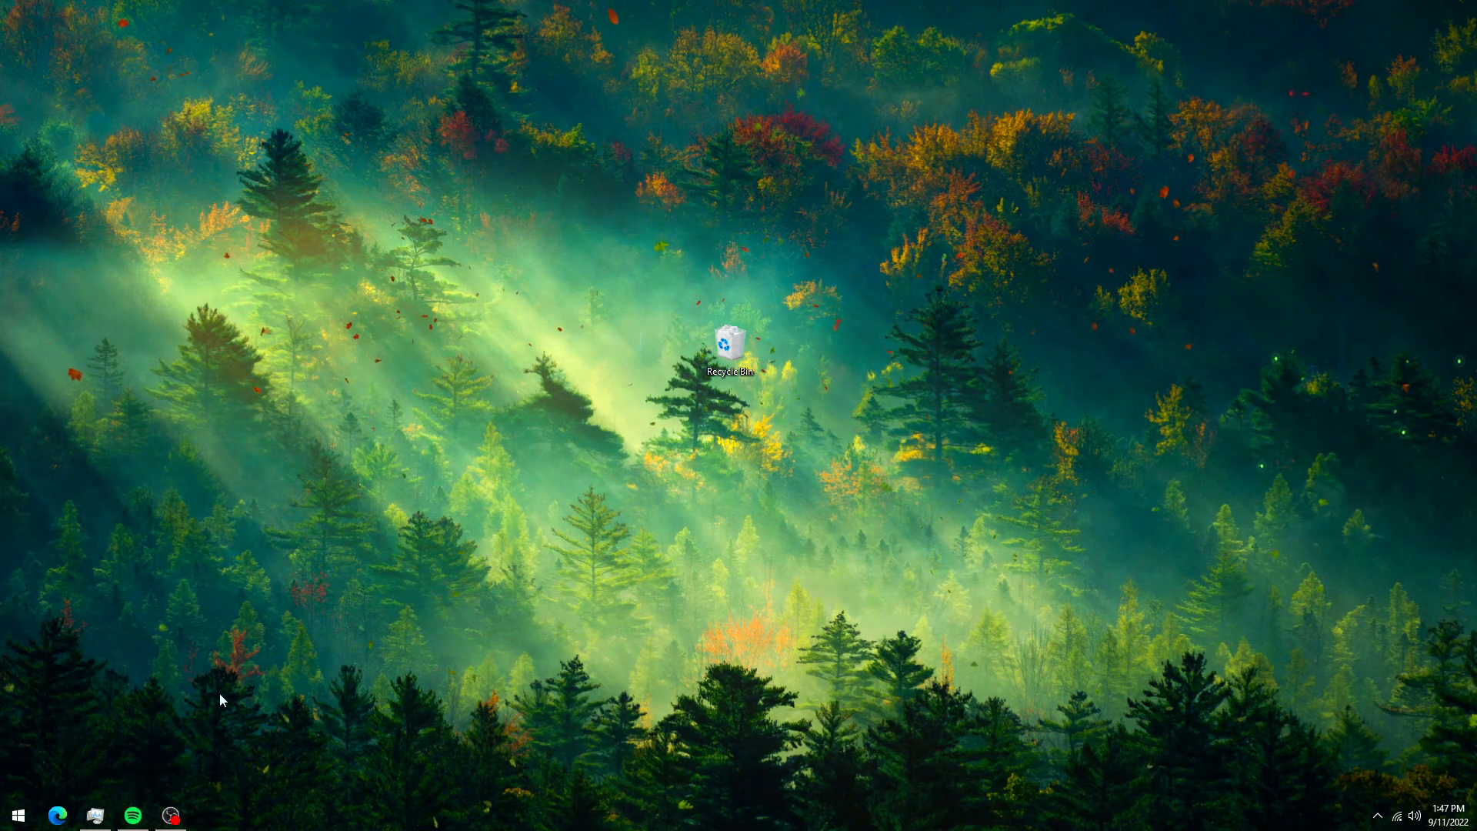
Move the Recycle Bin icon off this display's desktop.
right_click(858, 357)
left_click(745, 353)
left_click_drag(745, 353, 1476, 442)
left_click(172, 816)
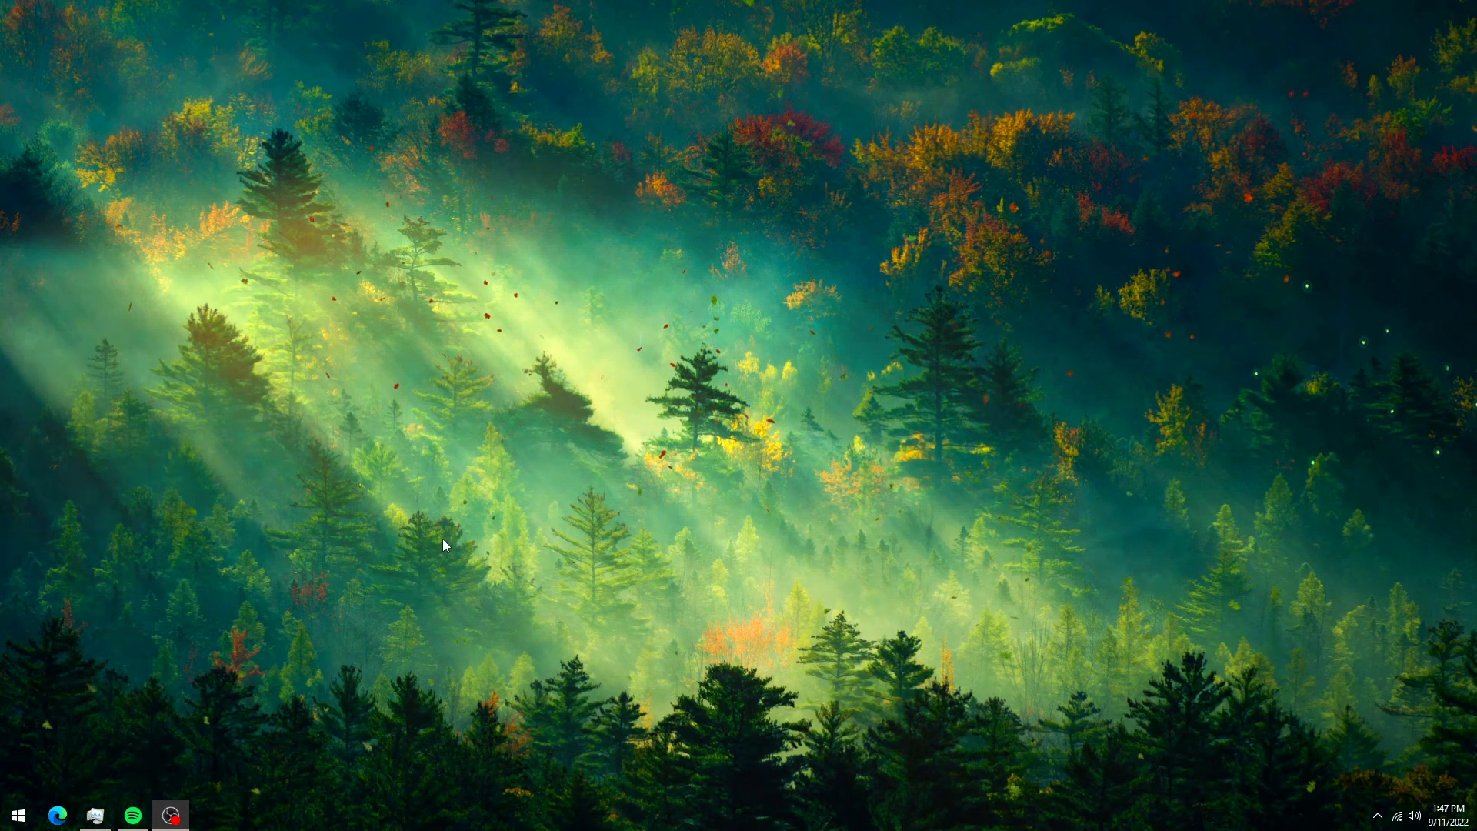
Find cmd through Windows search, run it as administrator, and reposition its window on the desktop.
key("super")
type("cmd")
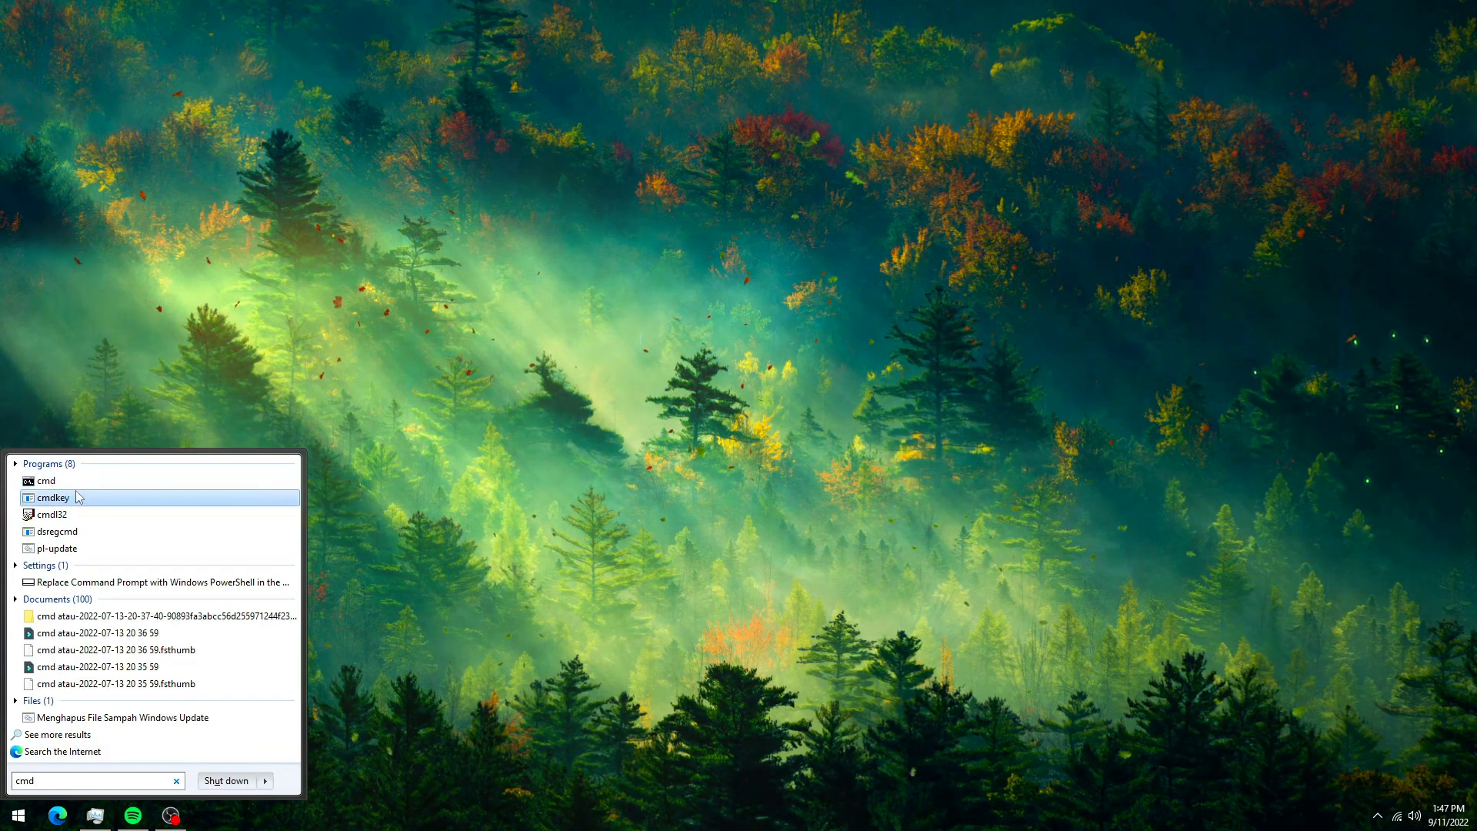
right_click(254, 480)
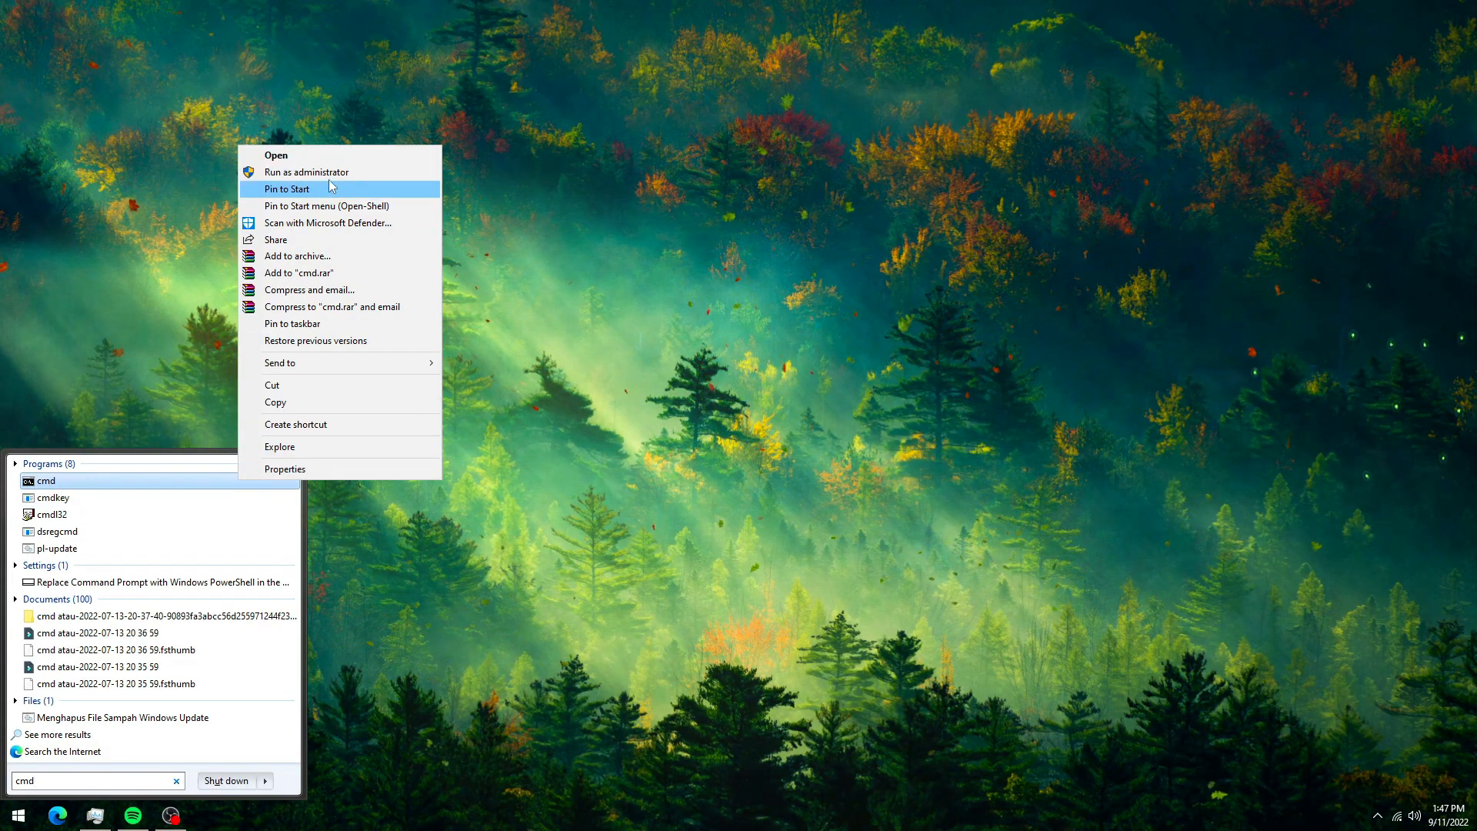
left_click(319, 172)
left_click_drag(360, 35, 675, 181)
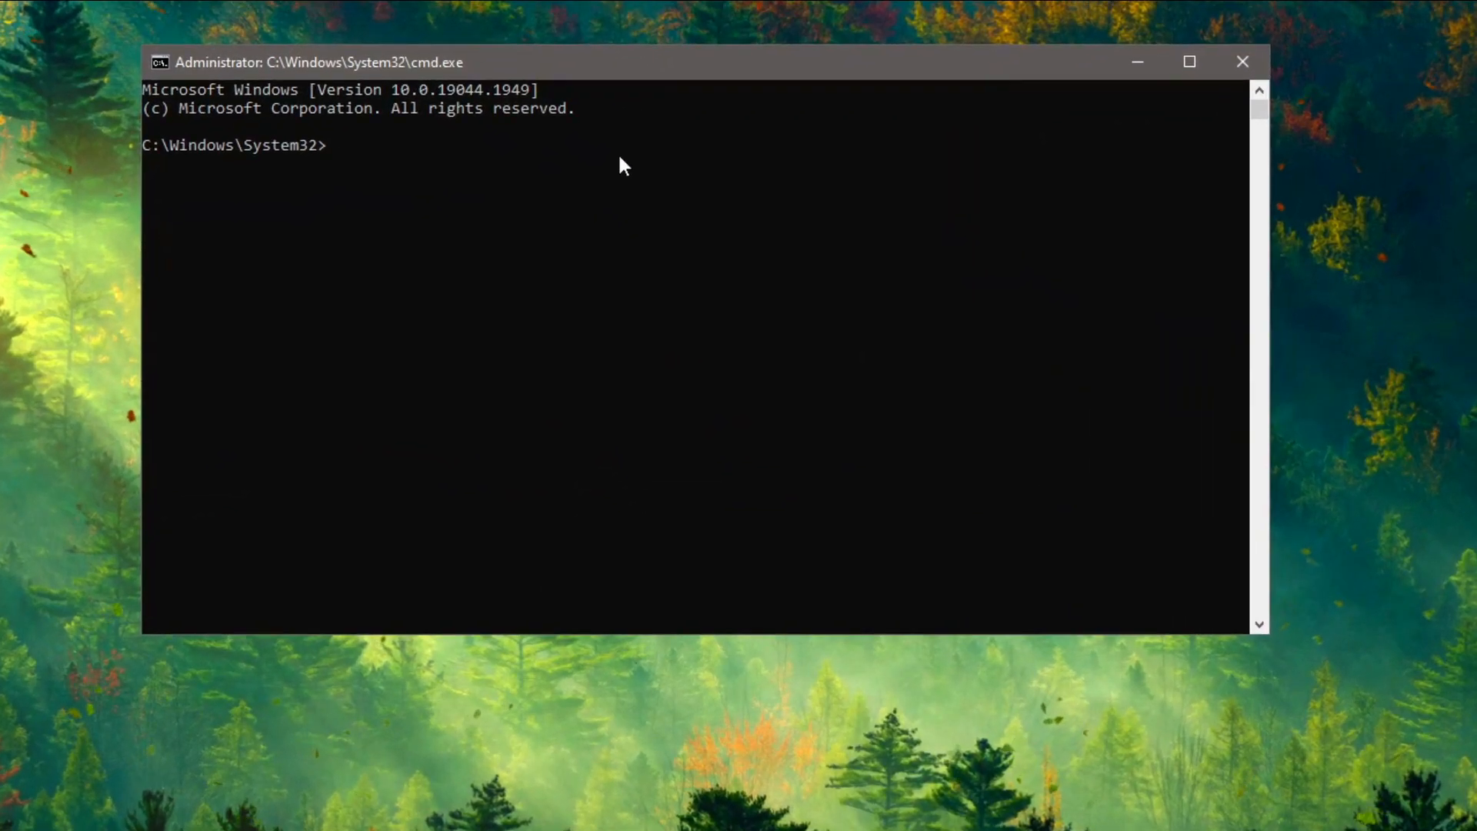
Change to the root of C: with cd/, run del *.log /a /s /q /f to delete log files, and close Command Prompt.
type("cd/")
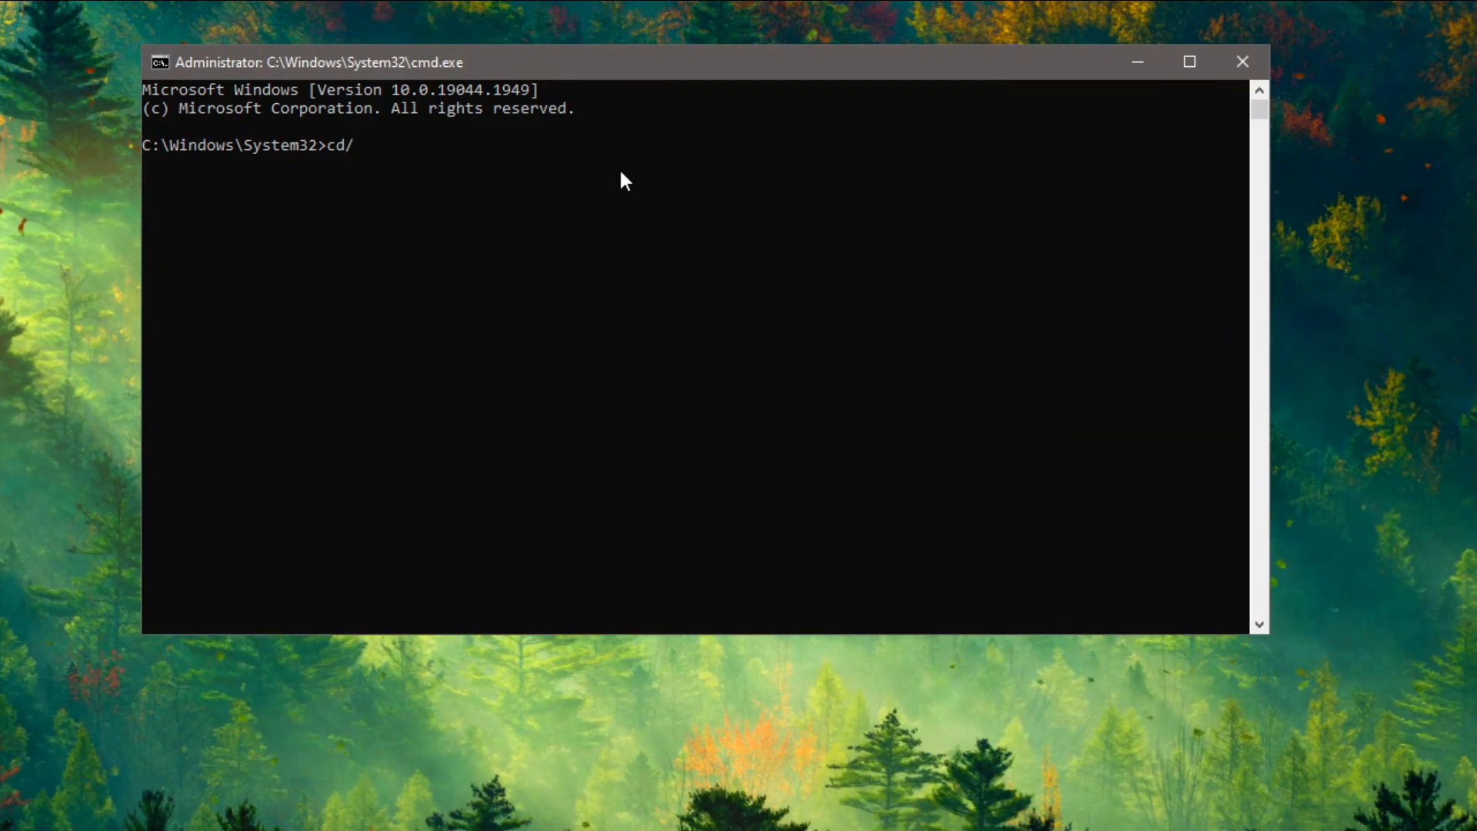
key("Return")
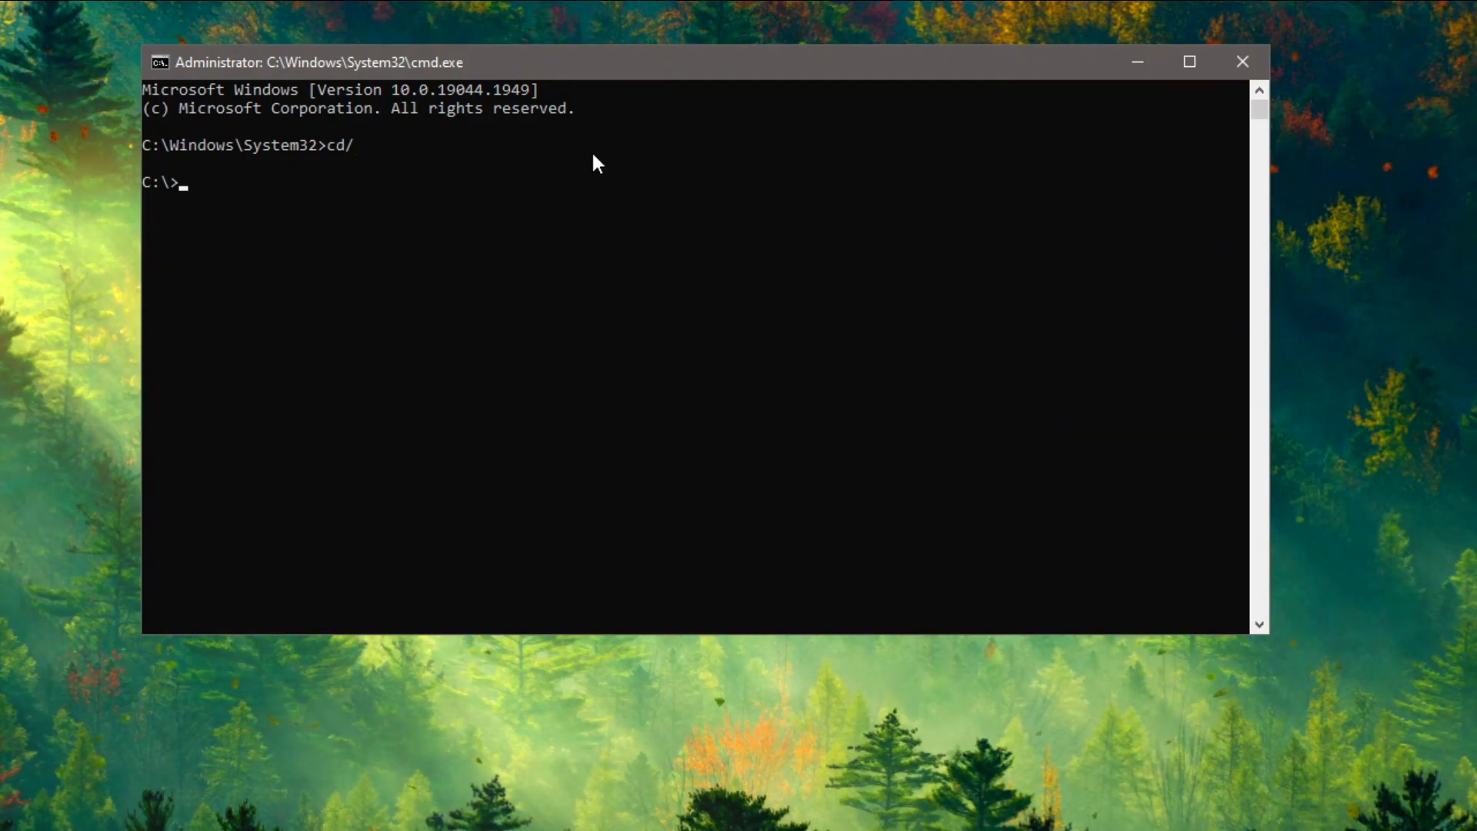
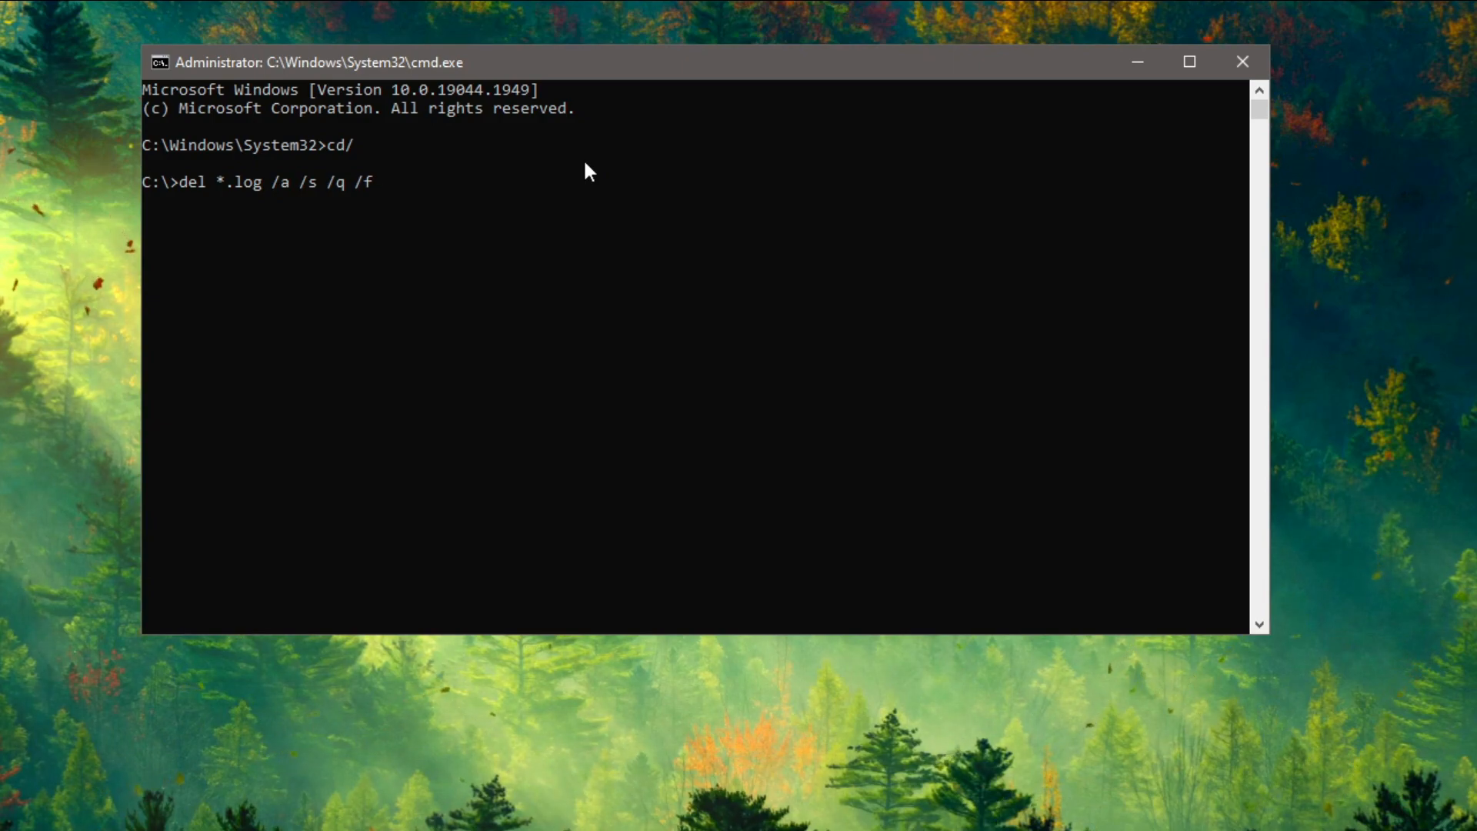
key("Return")
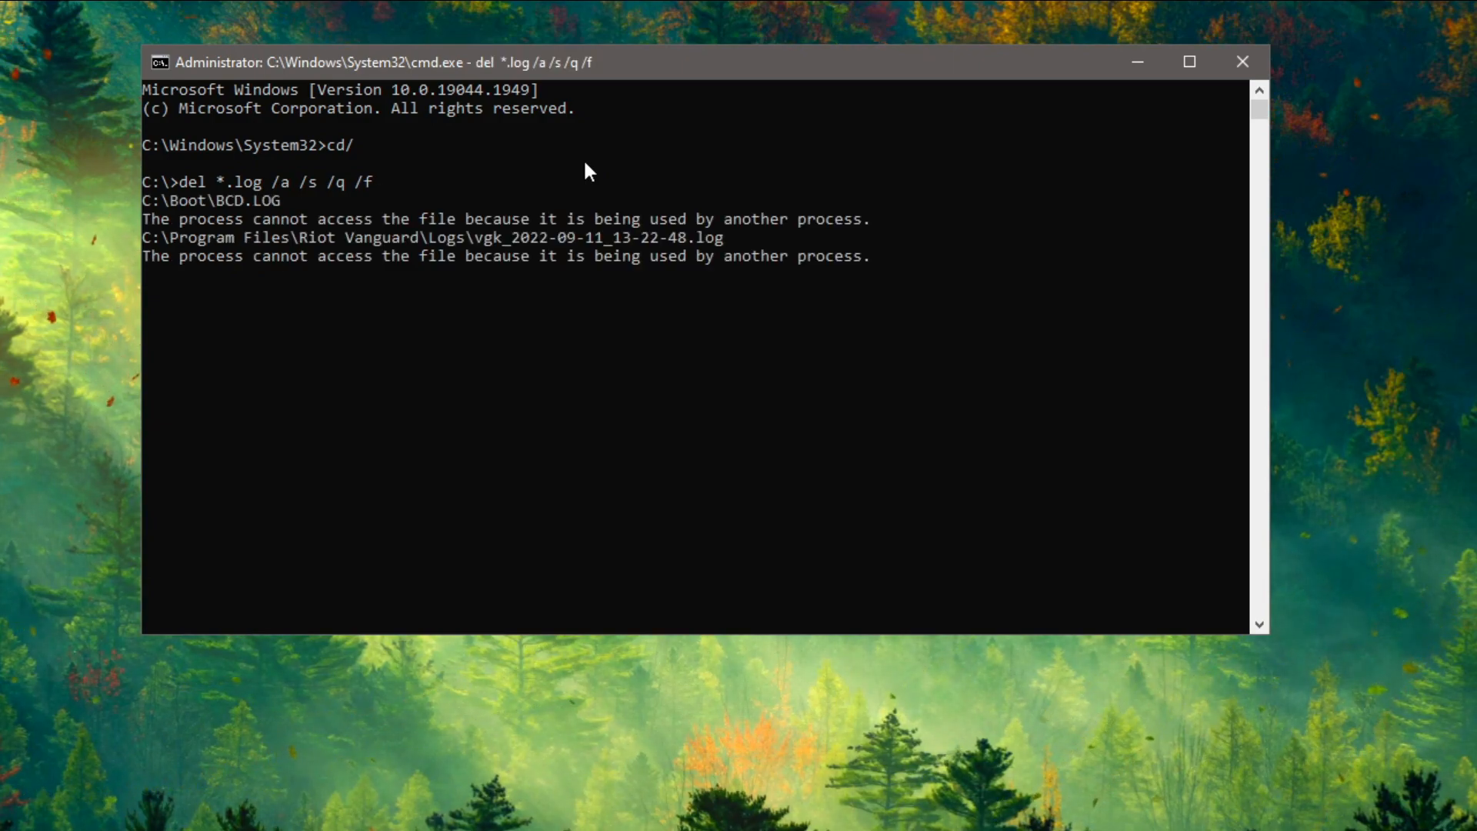
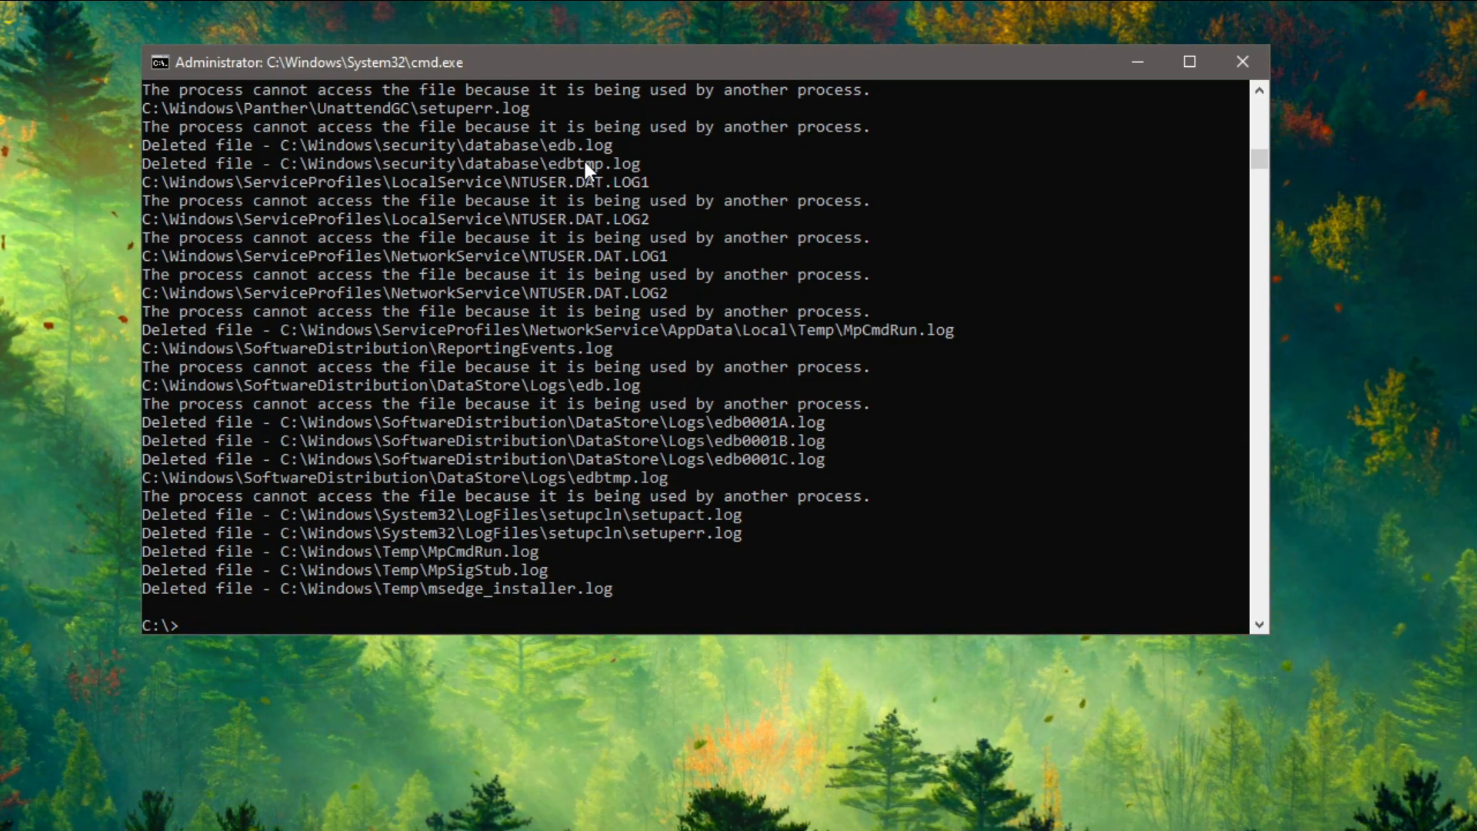
left_click(1255, 58)
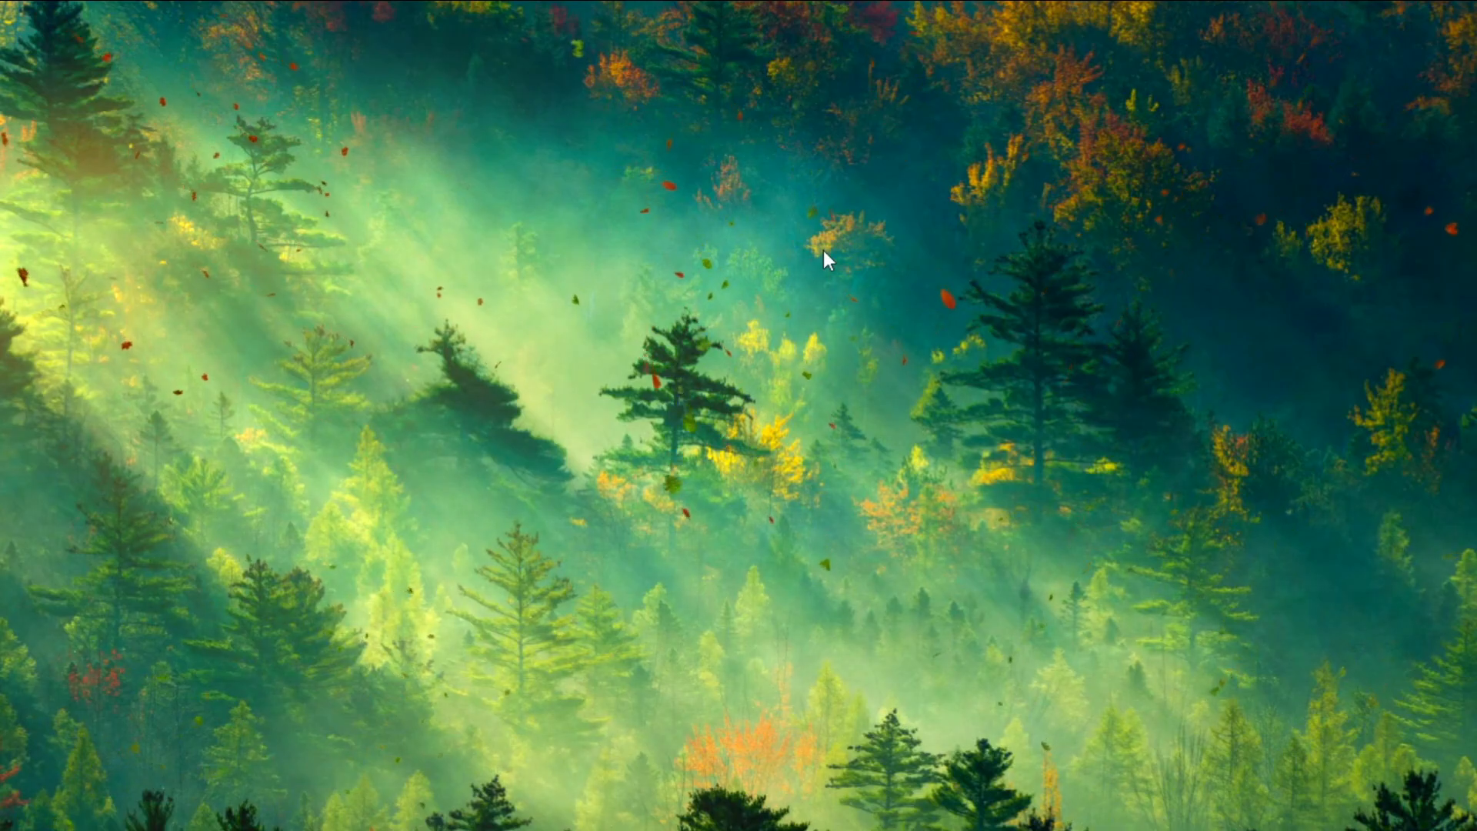
Open Notifications & actions in the System settings and review the notification options and the list of senders.
key("super+i")
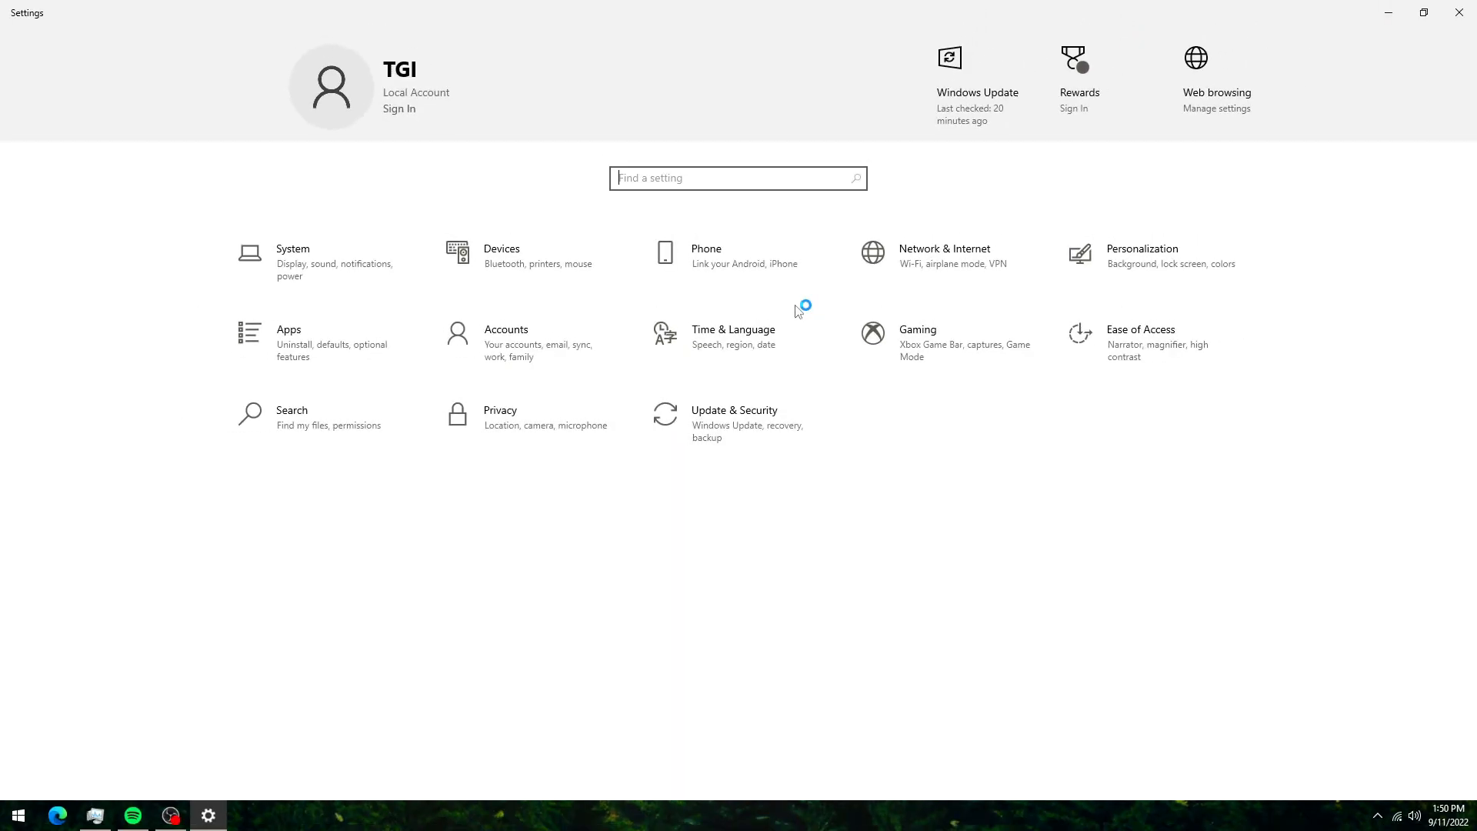
left_click(362, 260)
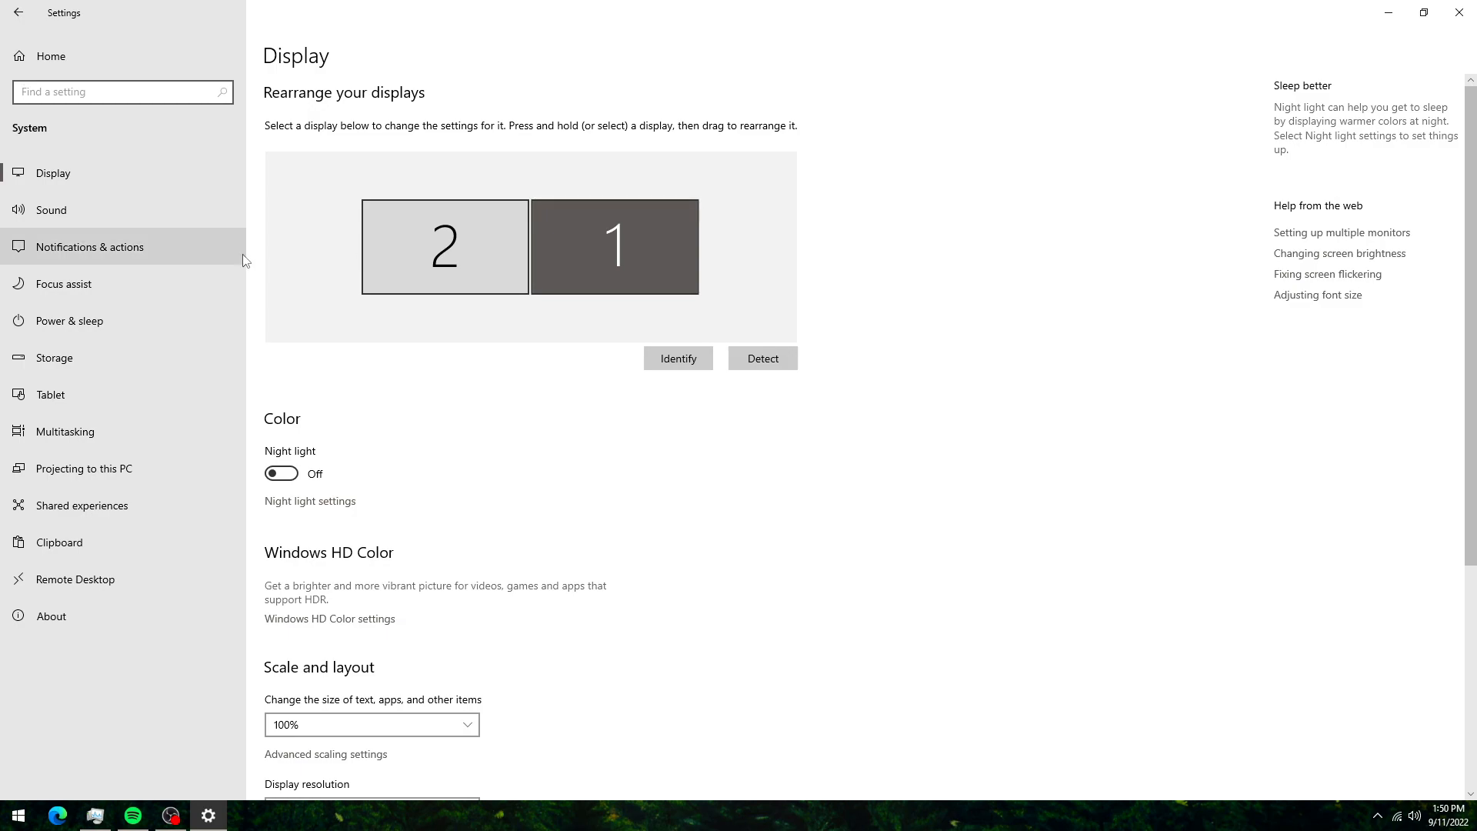
left_click(218, 247)
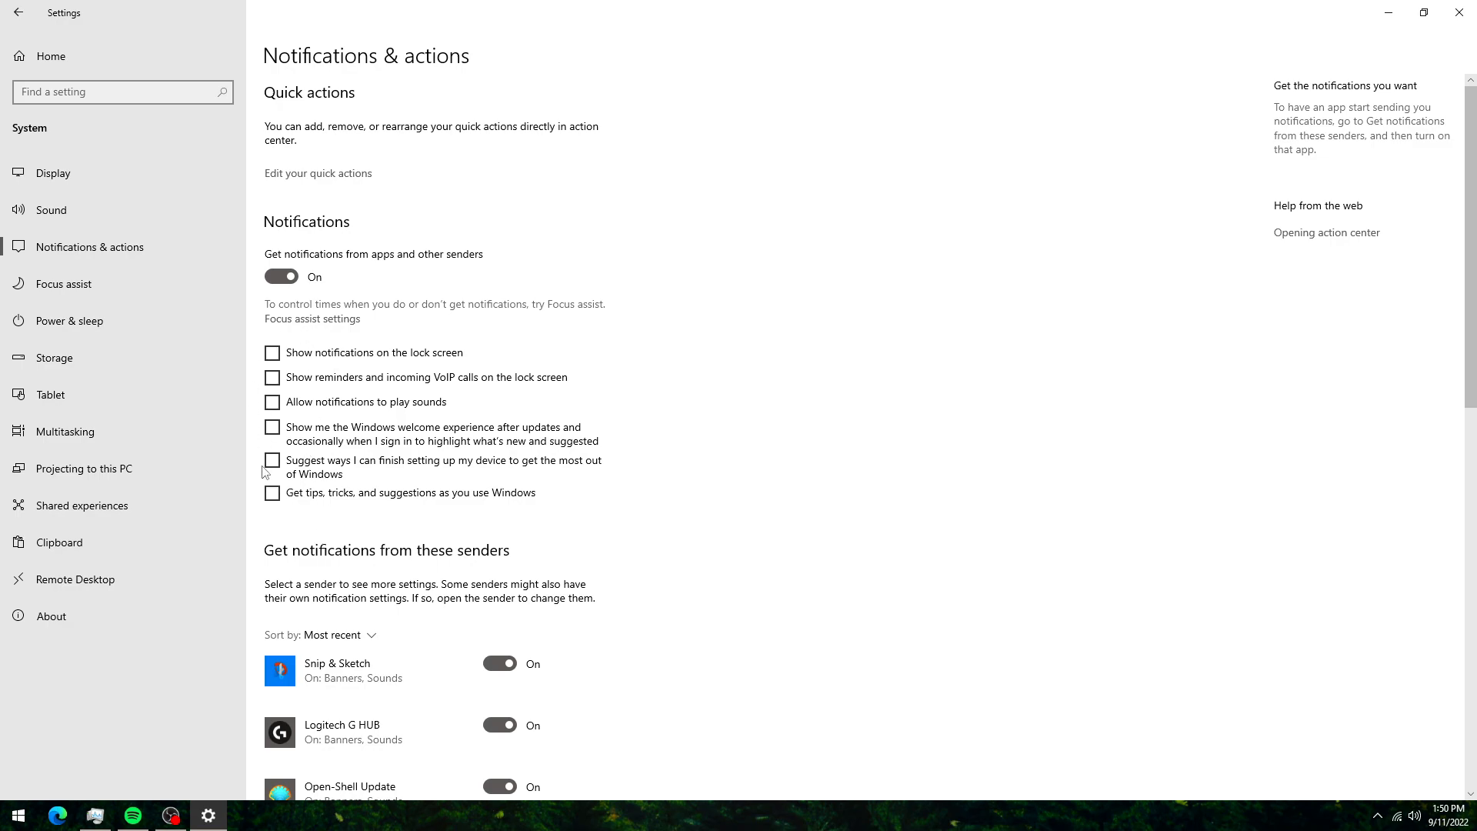
scroll(265, 474, "down", 6)
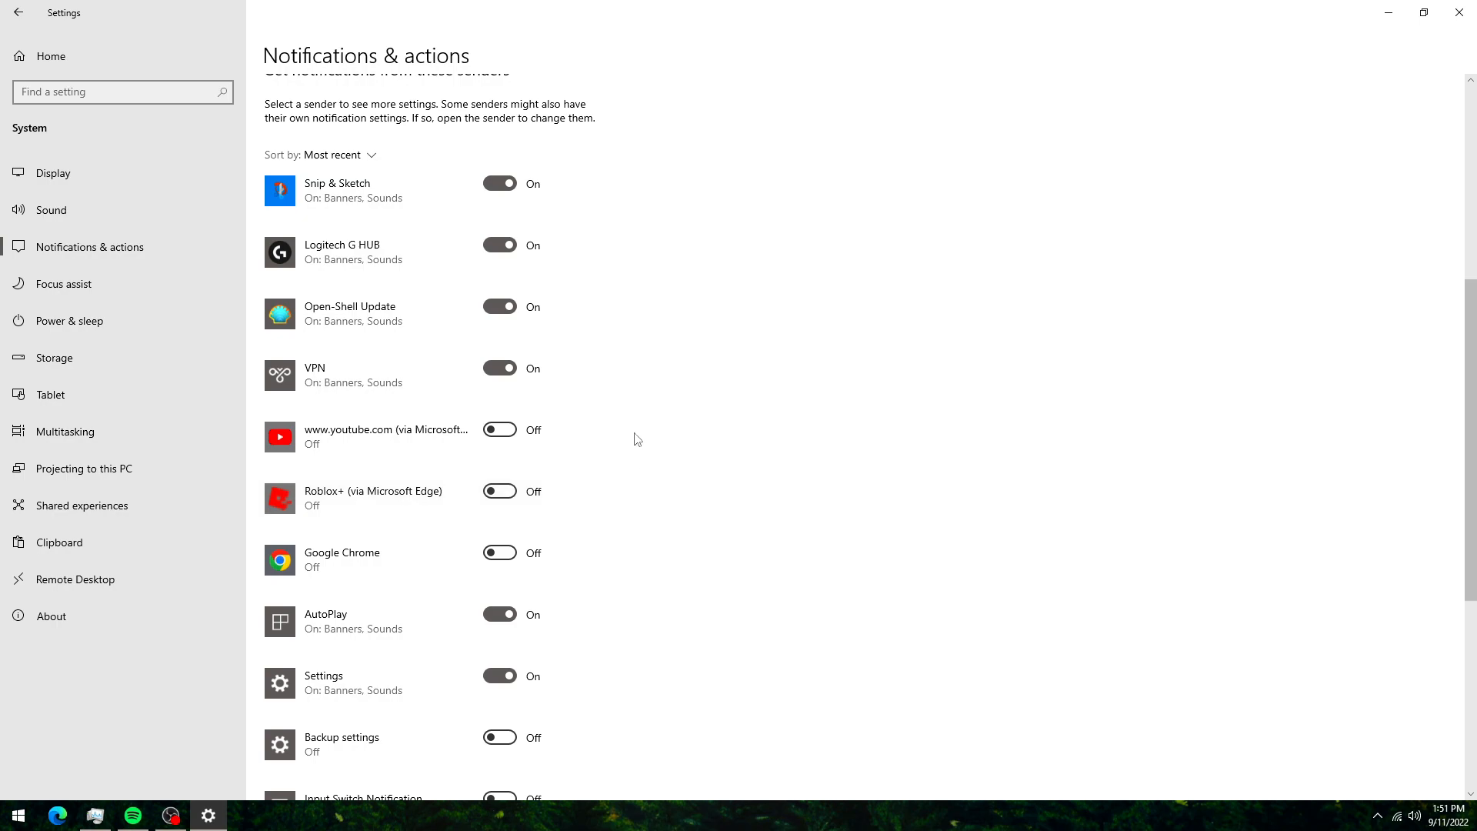
scroll(631, 438, "down", 6)
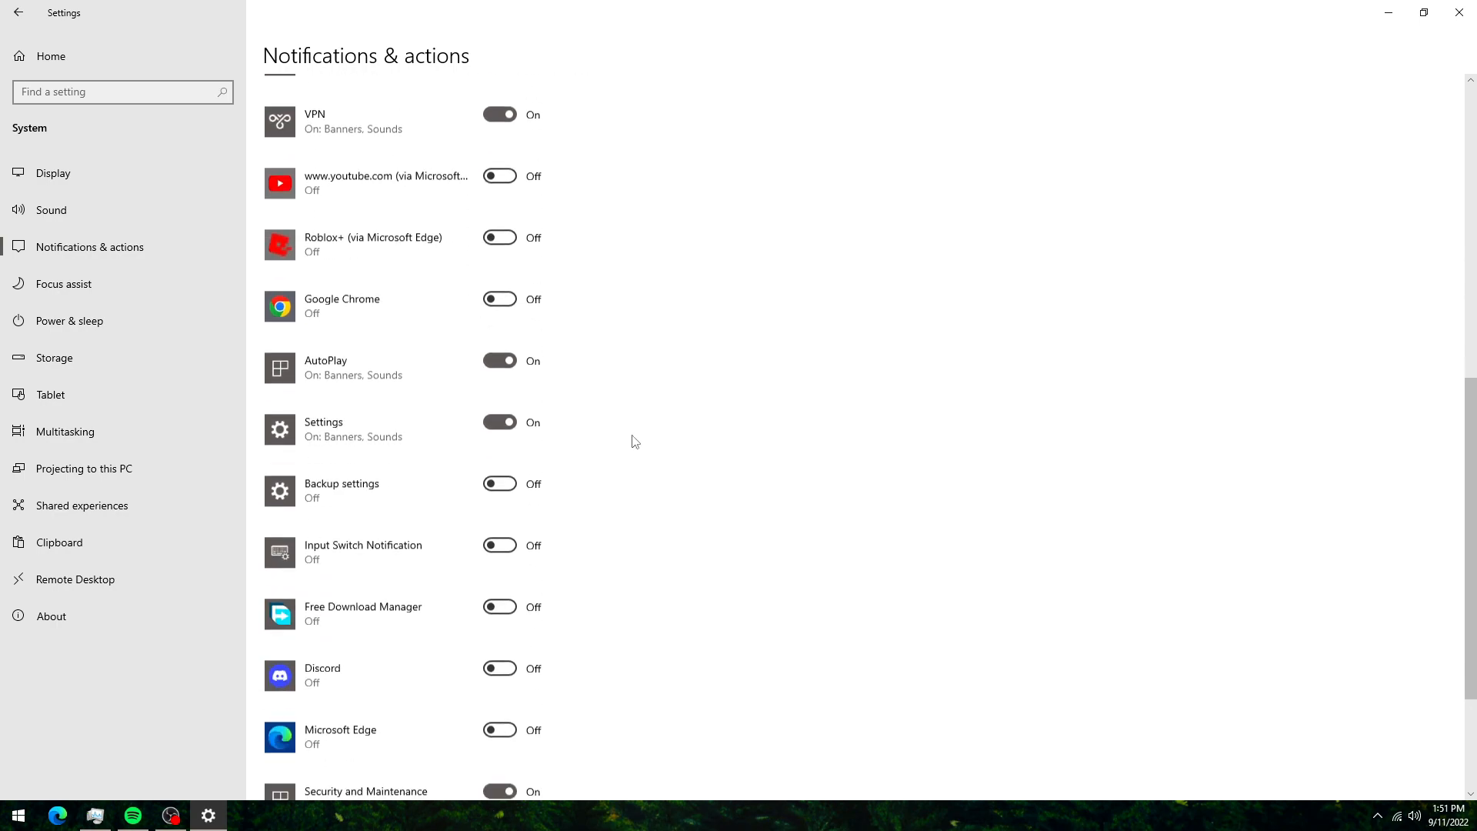
scroll(469, 485, "up", 2)
scroll(493, 548, "down", 2)
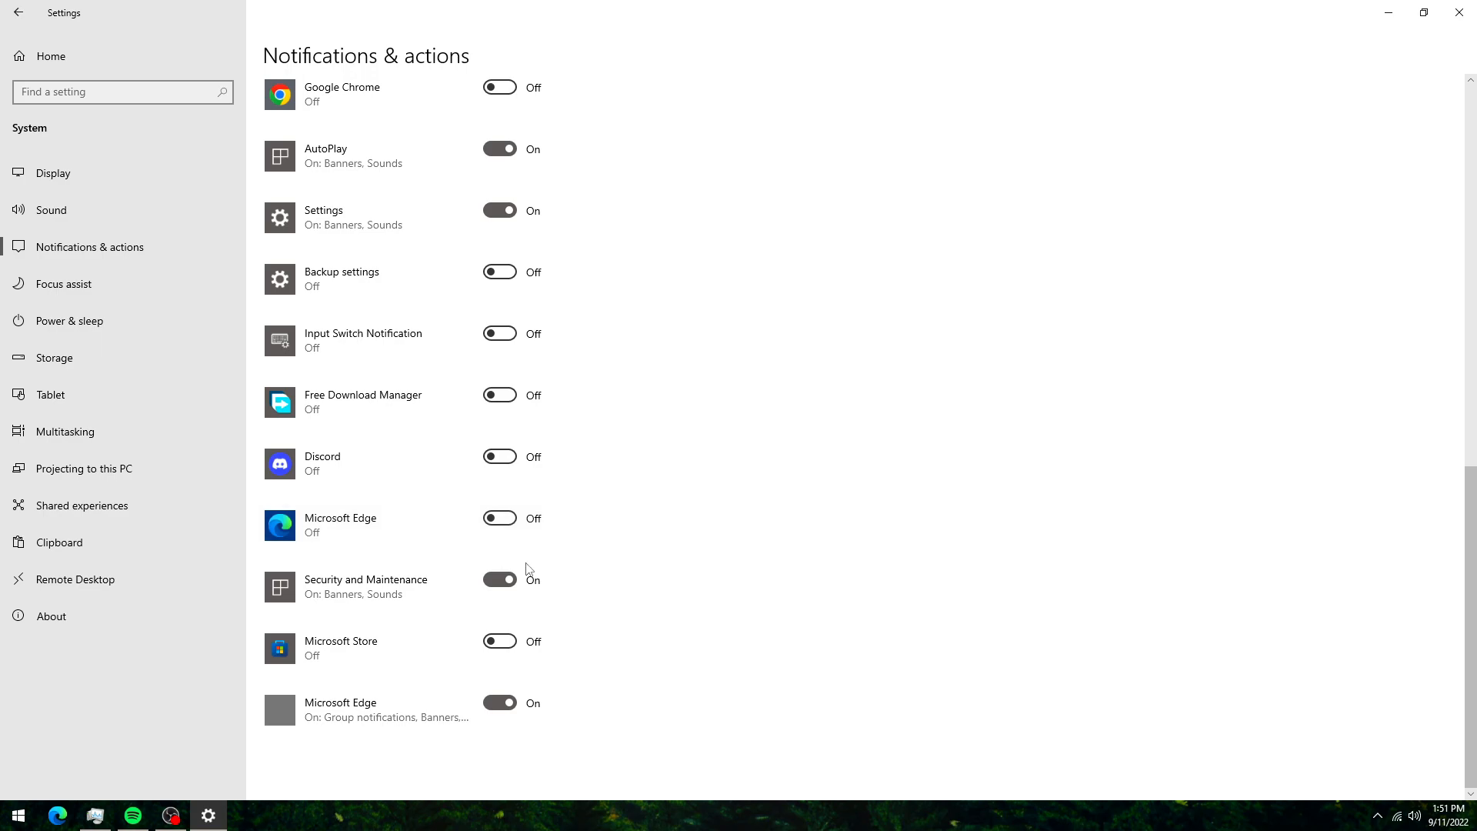
Examine which apps in the Notifications & actions sender list have notifications turned on or off, down to the last entry.
scroll(529, 569, "up", 5)
scroll(570, 576, "up", 4)
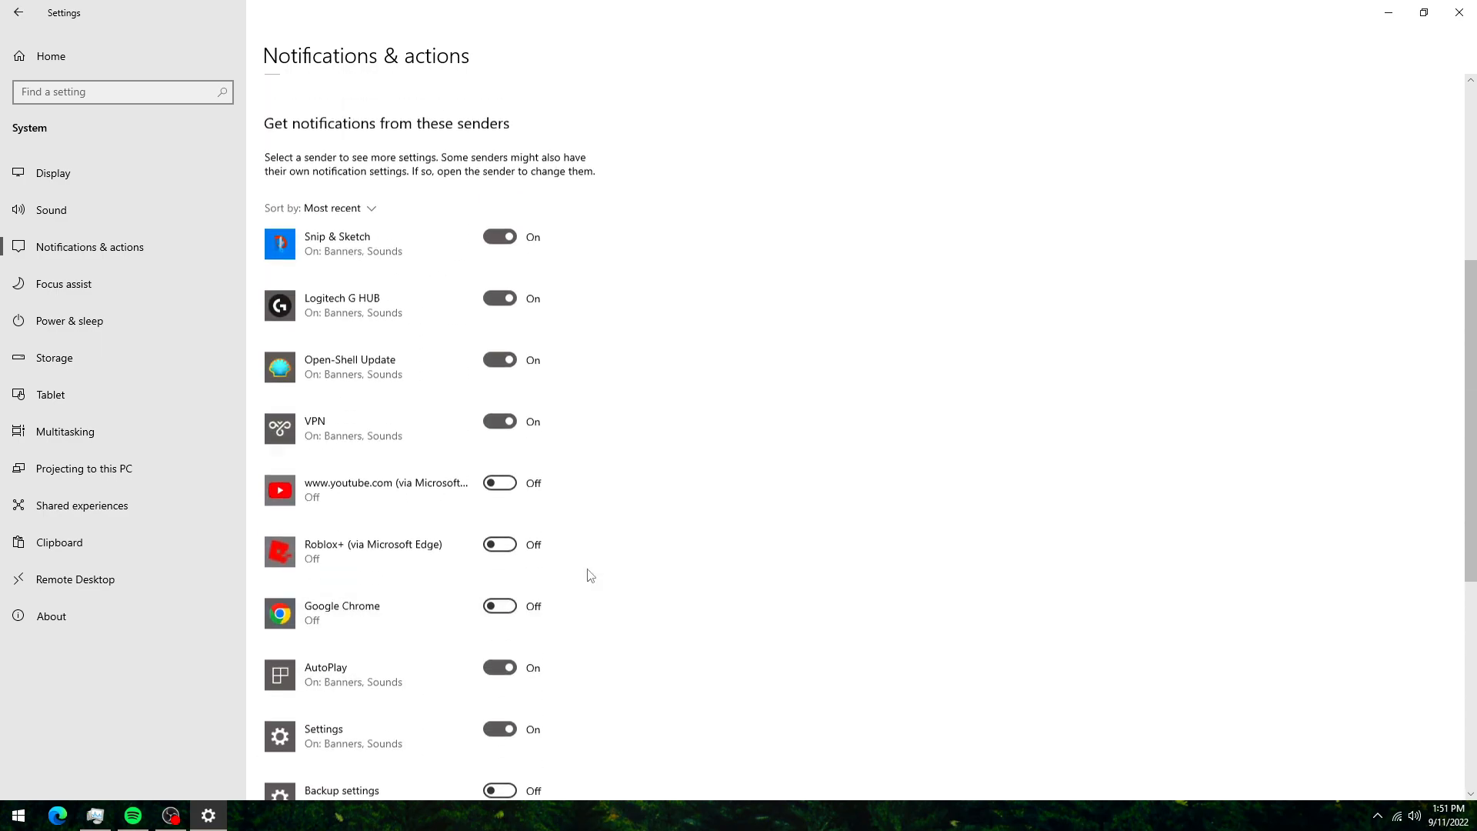
scroll(608, 570, "down", 5)
scroll(547, 447, "down", 1)
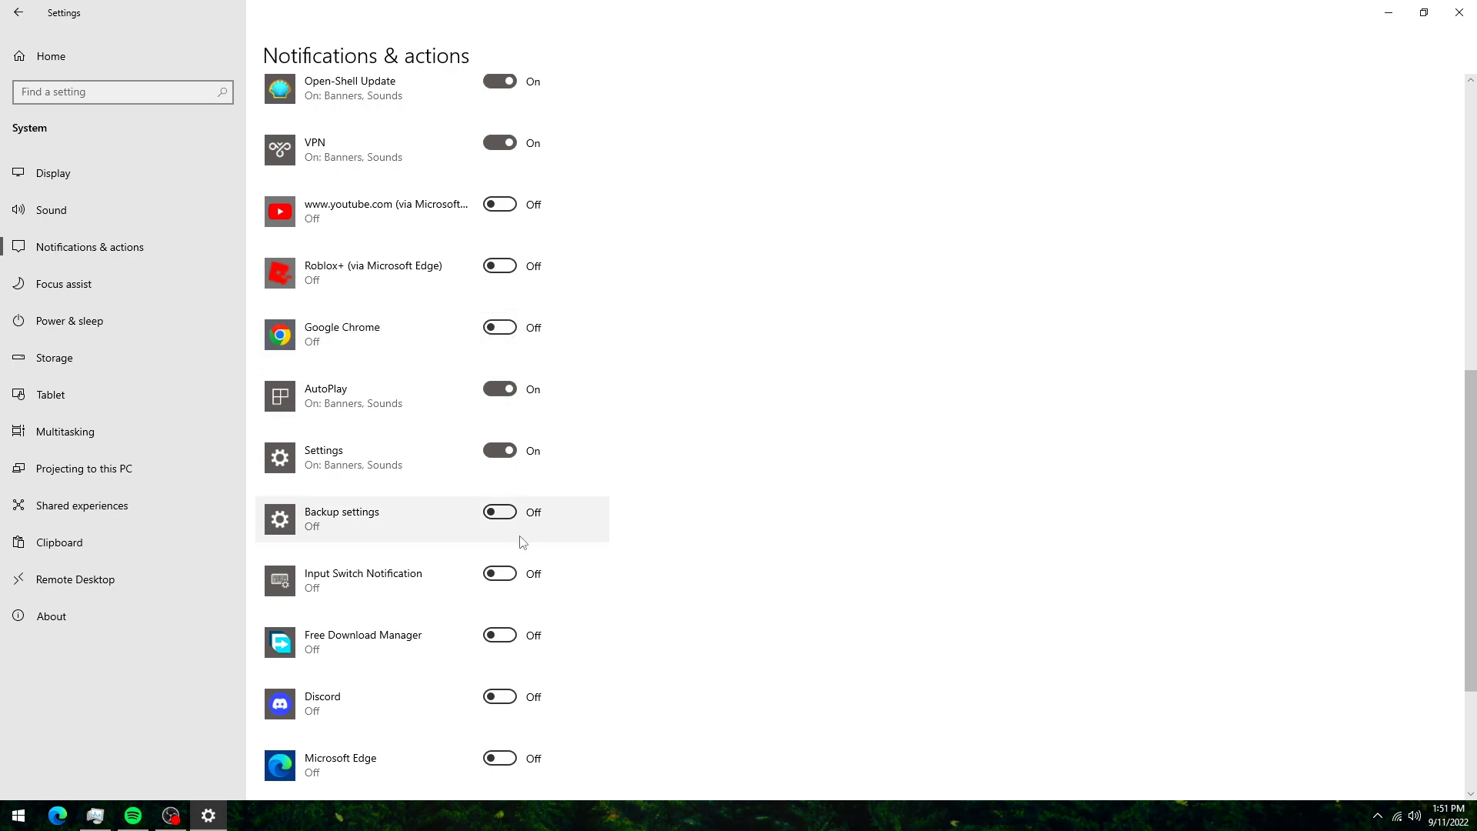
scroll(535, 535, "down", 3)
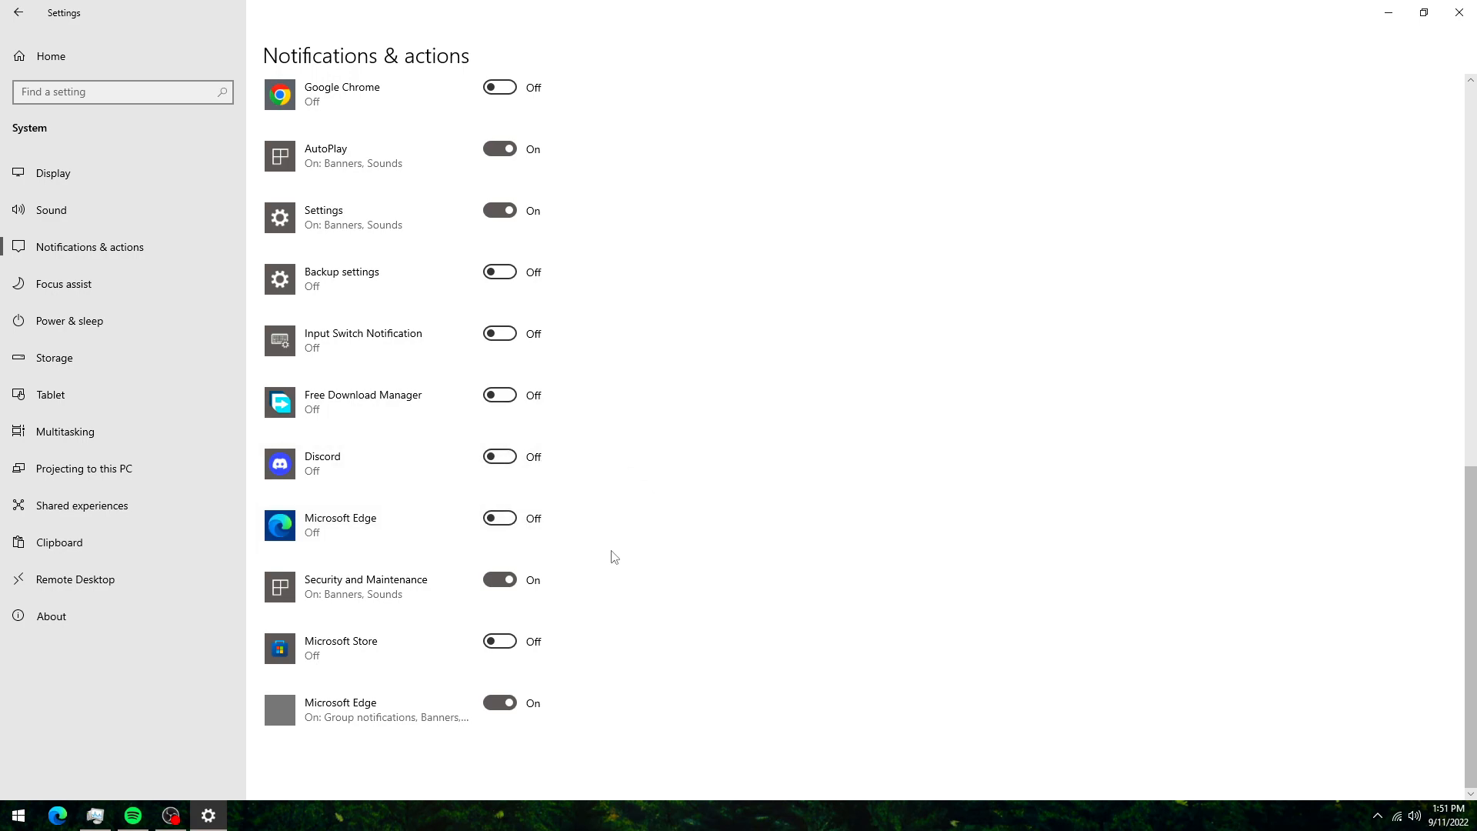
scroll(622, 555, "up", 5)
scroll(560, 582, "up", 2)
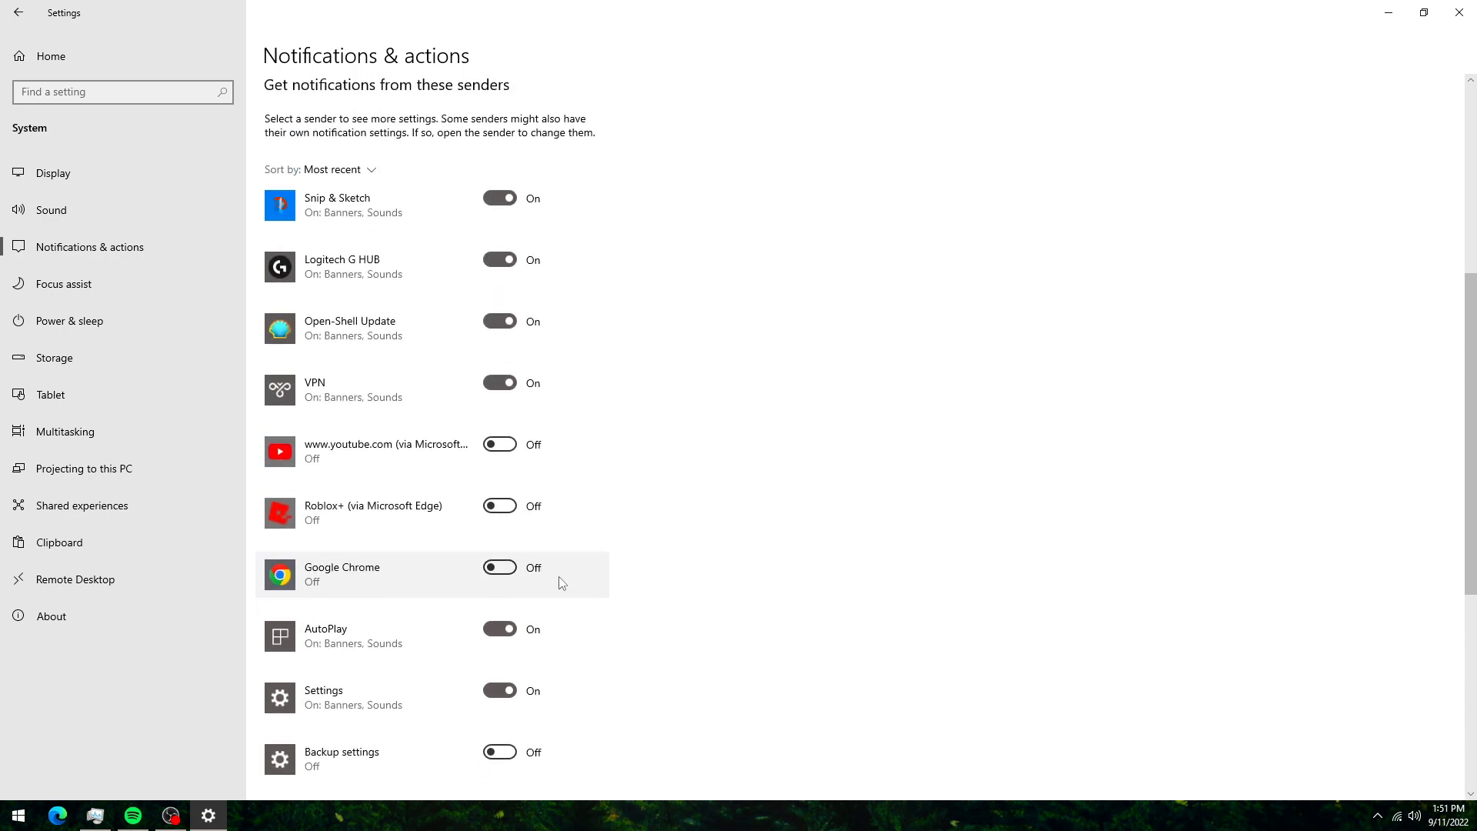
scroll(560, 582, "down", 6)
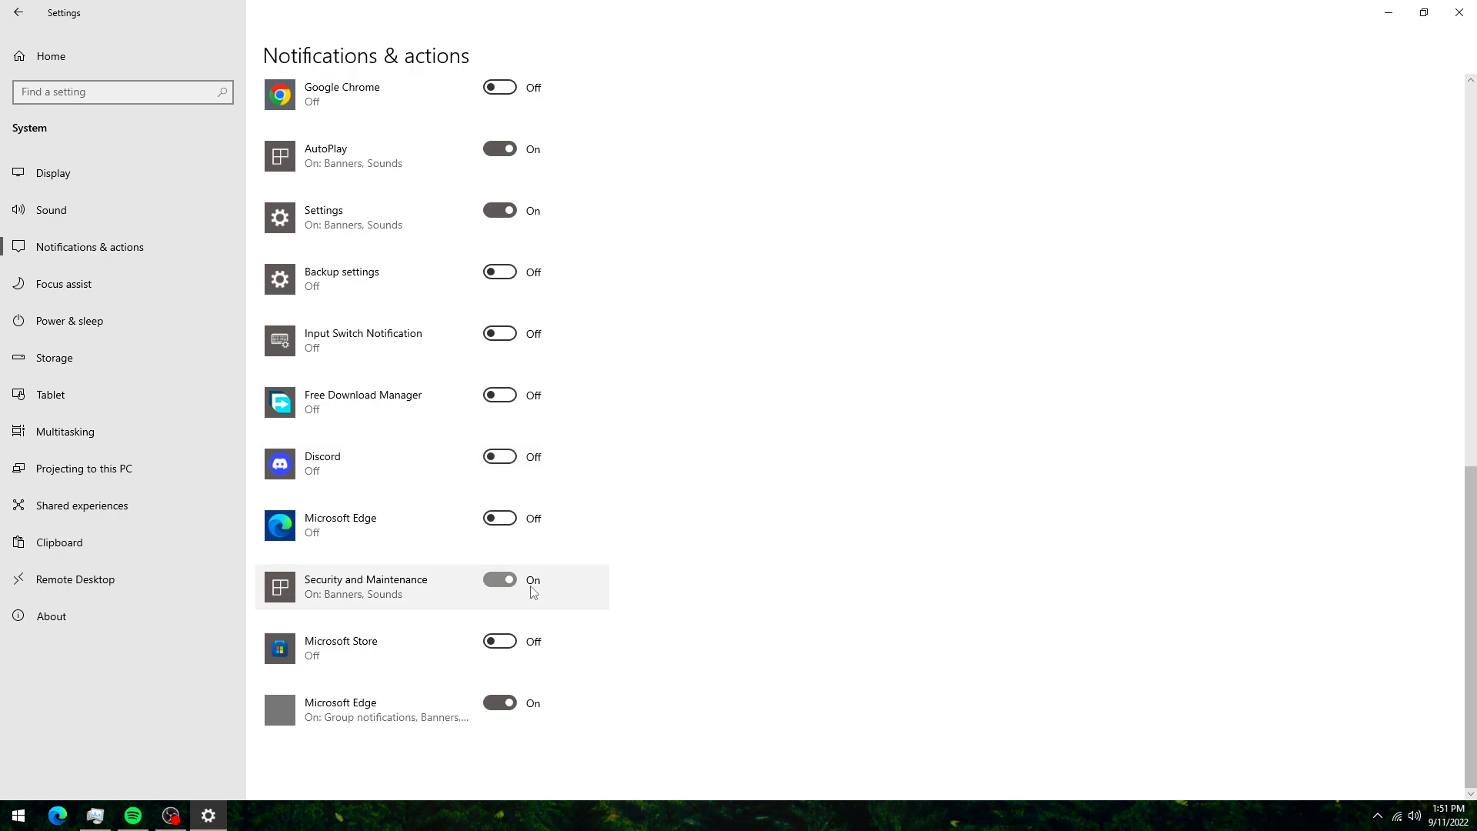
scroll(532, 597, "up", 7)
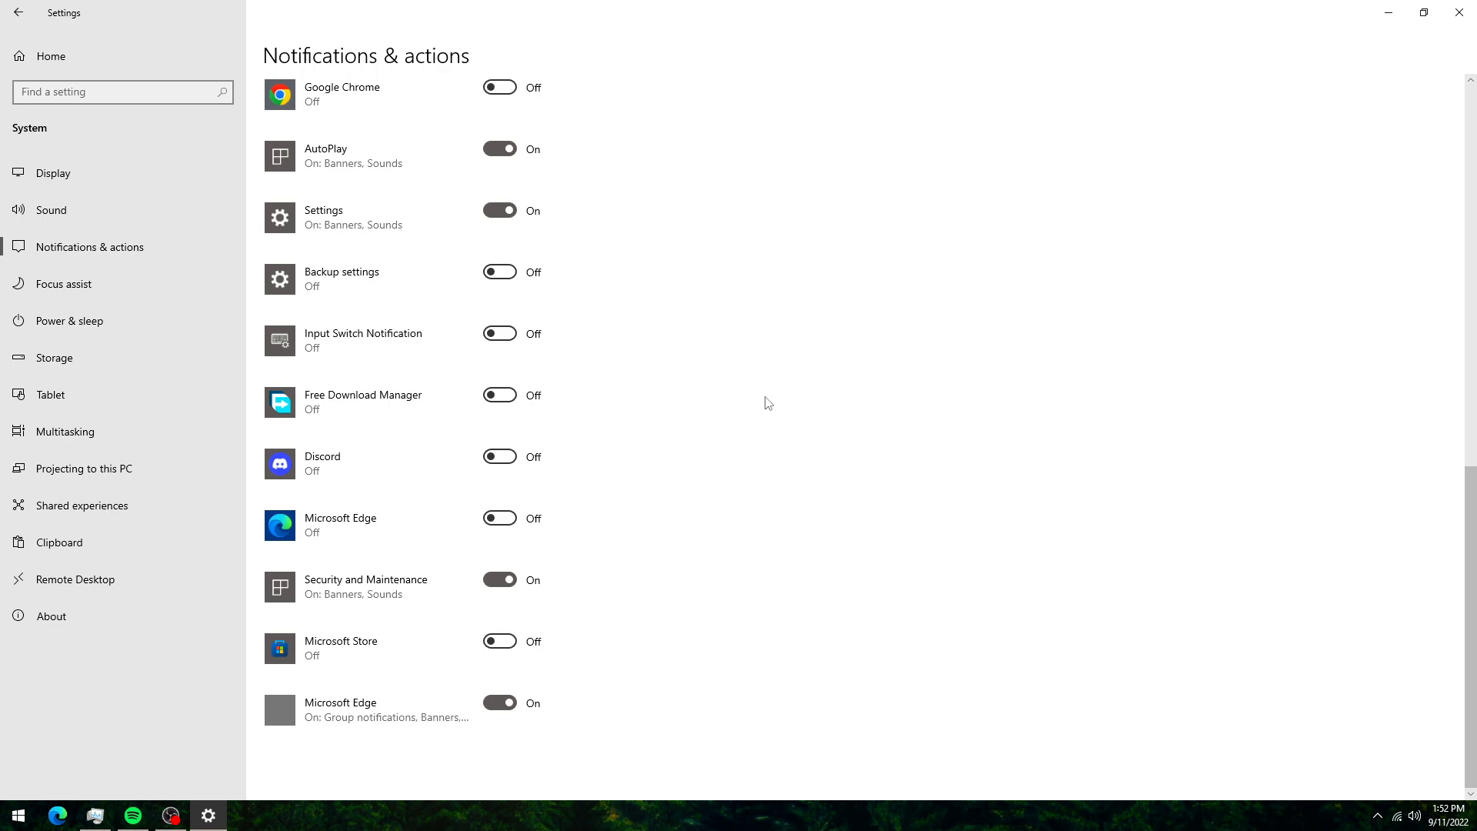
Open Advanced system settings from the About page, bring up the Performance Options, and move the dialogs to a clear spot.
left_click(174, 612)
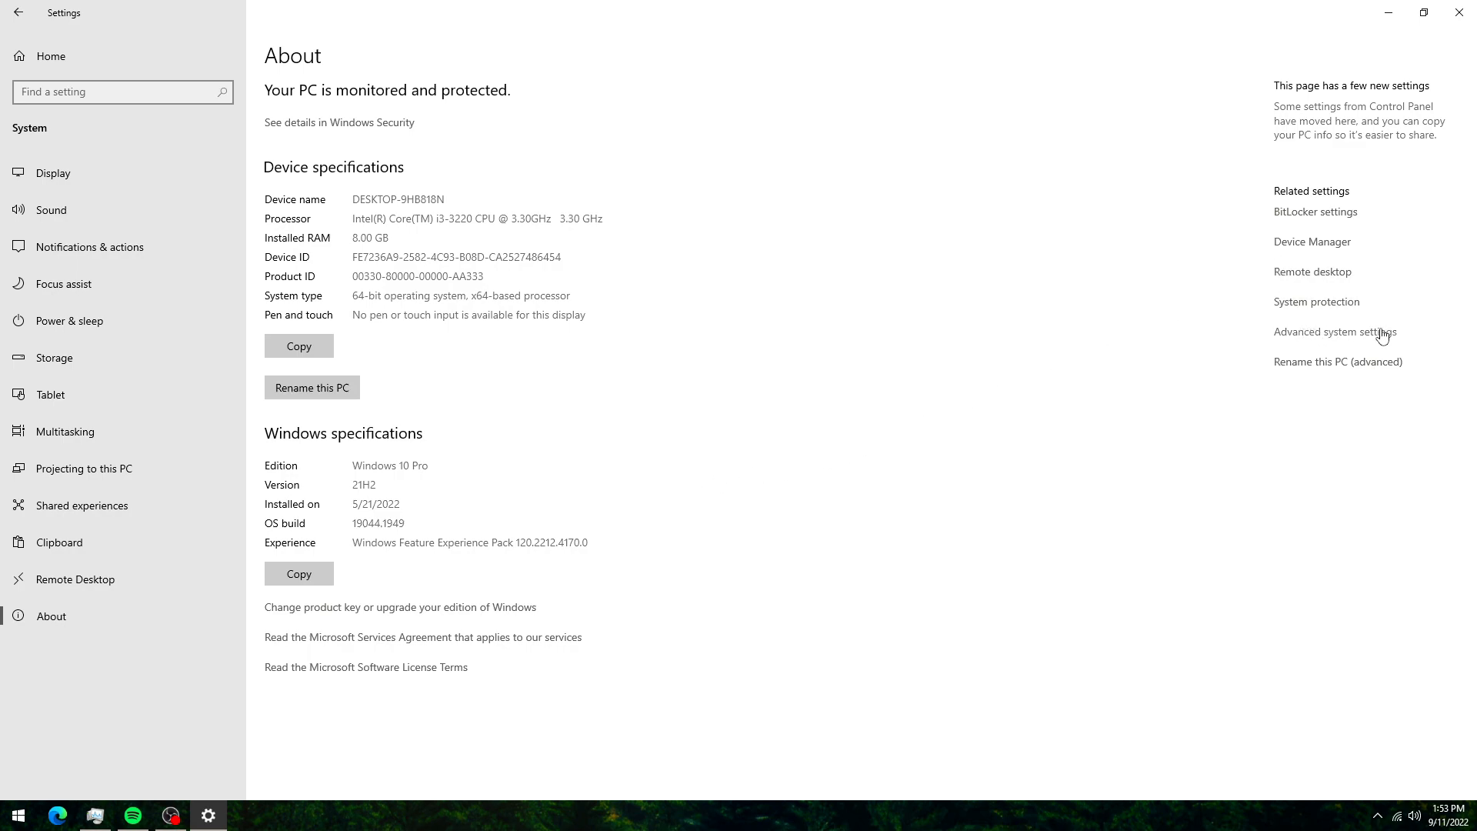
left_click(1349, 336)
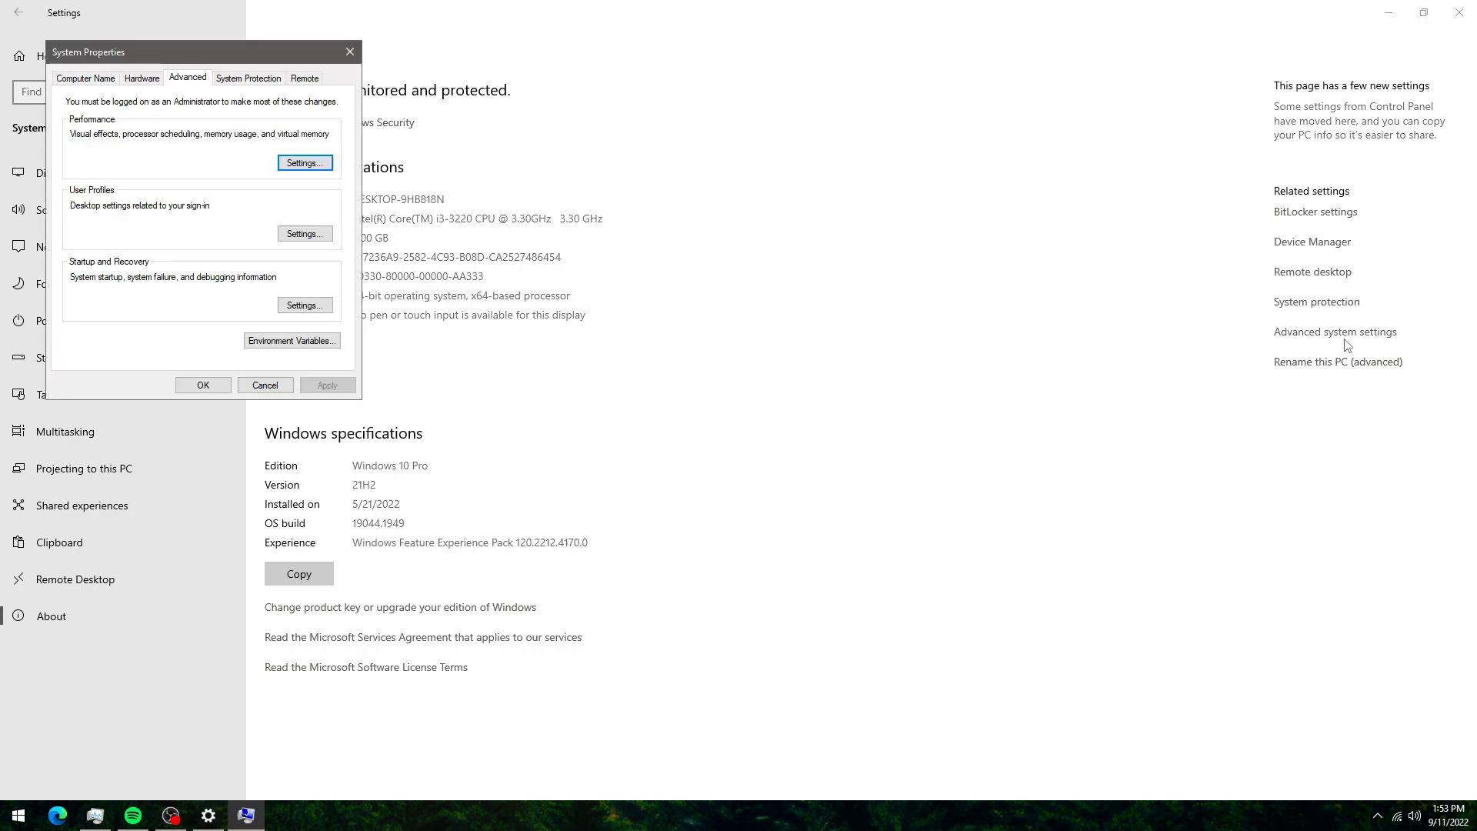
left_click_drag(221, 56, 722, 191)
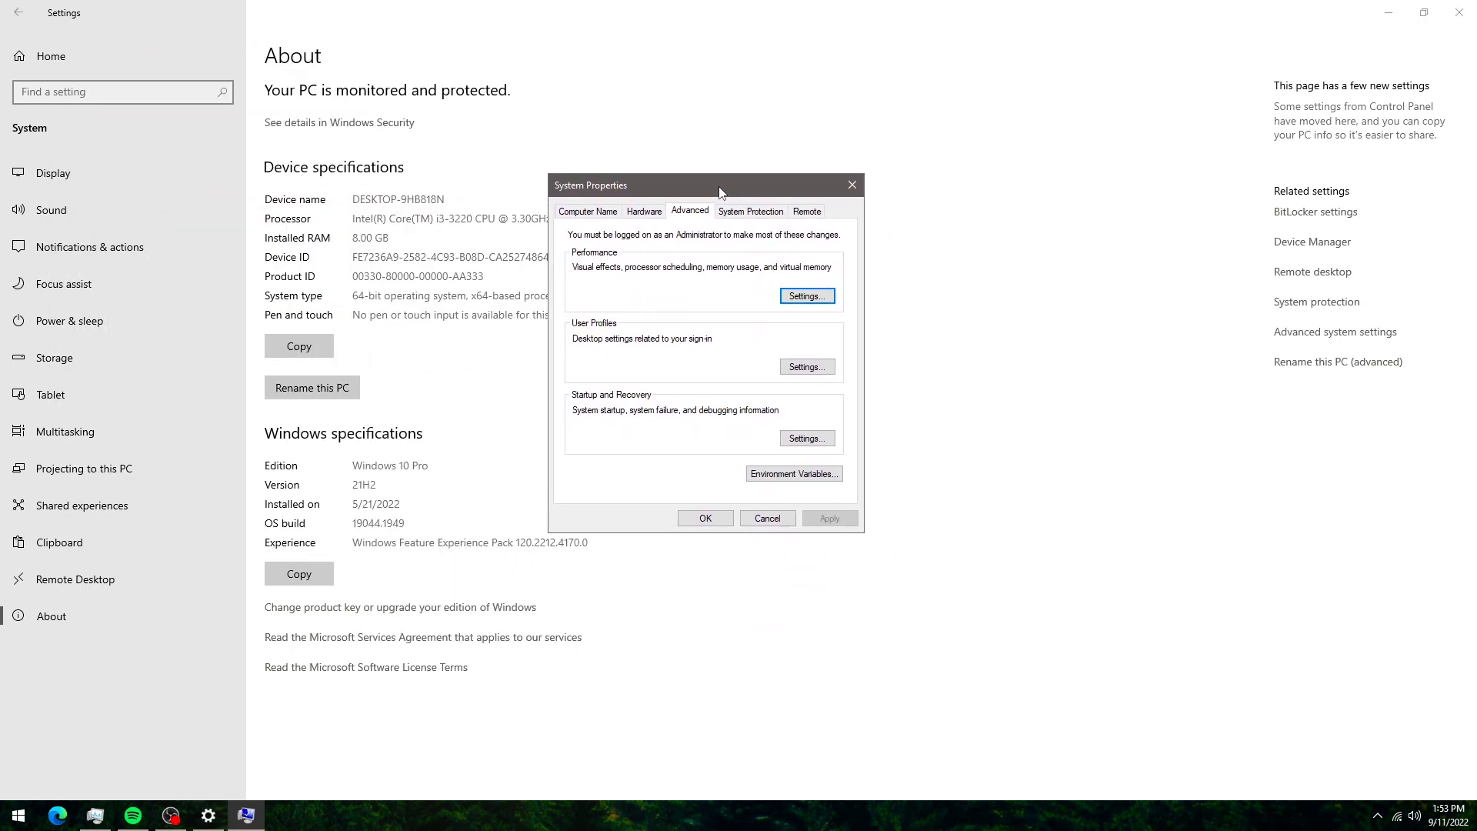
left_click(806, 300)
left_click_drag(774, 240, 749, 173)
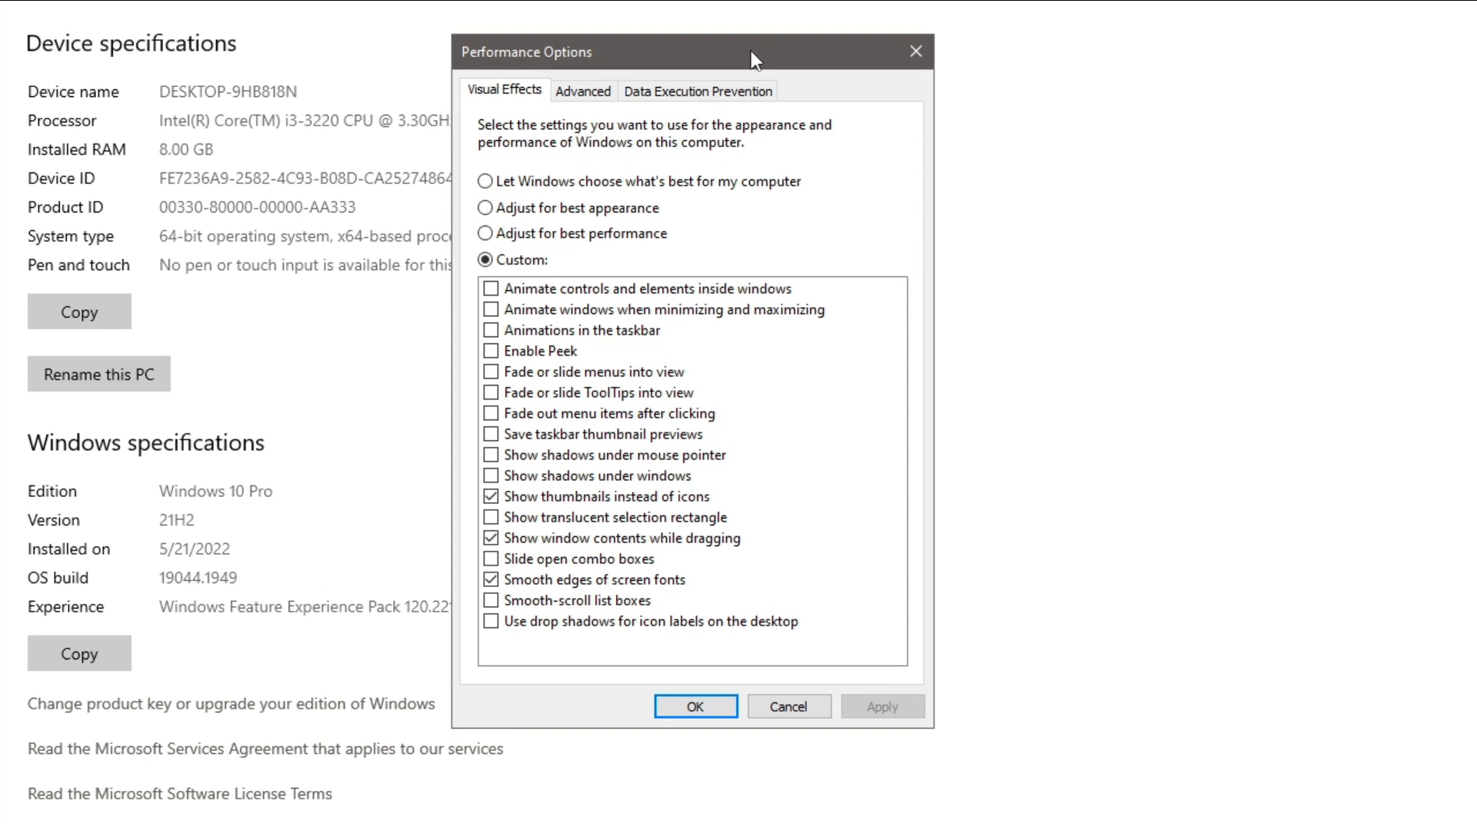
Adjust visual effects for best performance, re-enable only smooth screen font edges, window contents while dragging and thumbnails instead of icons, and apply.
left_click(701, 181)
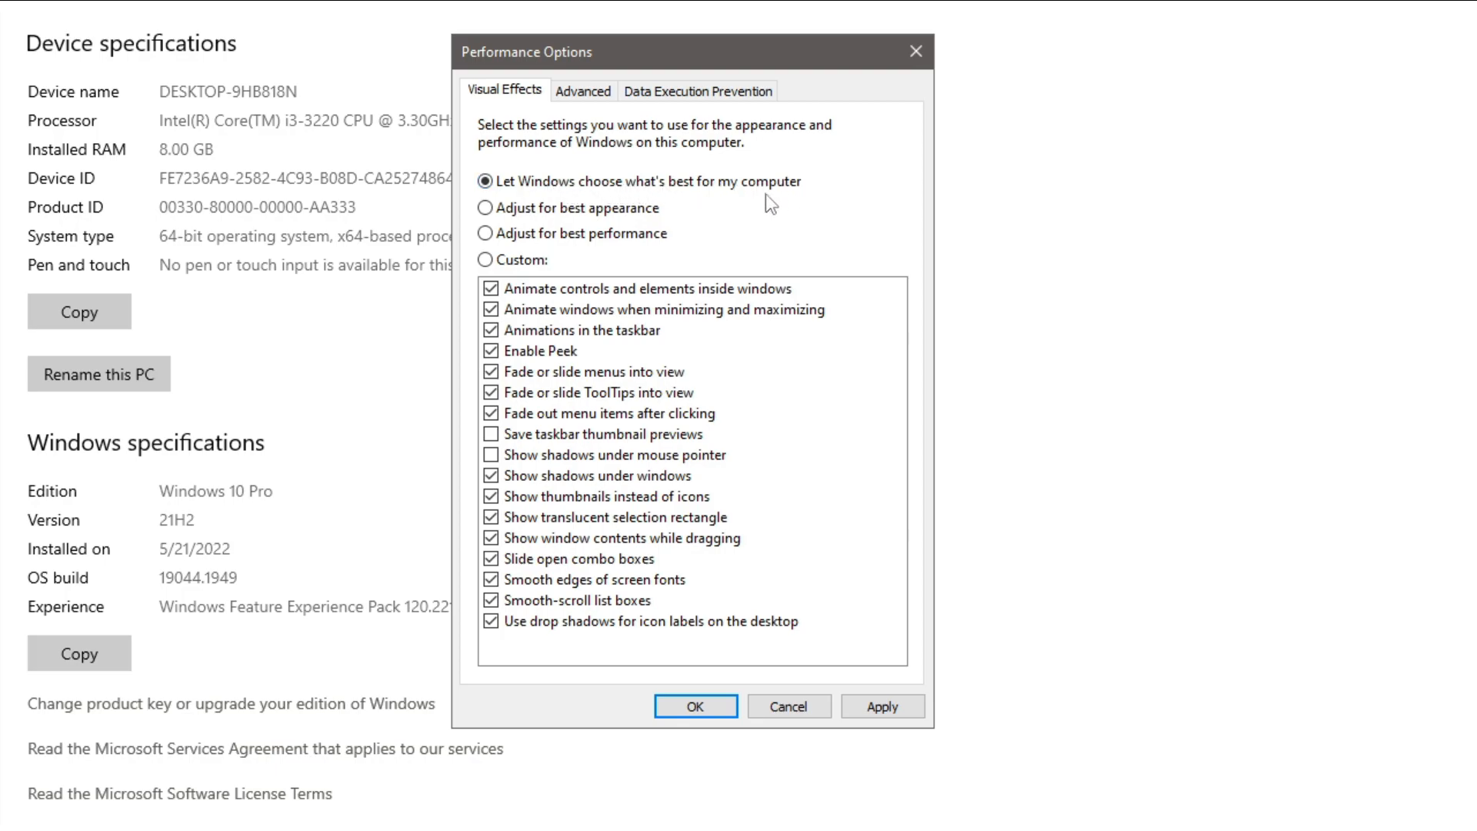
left_click(528, 244)
left_click(543, 582)
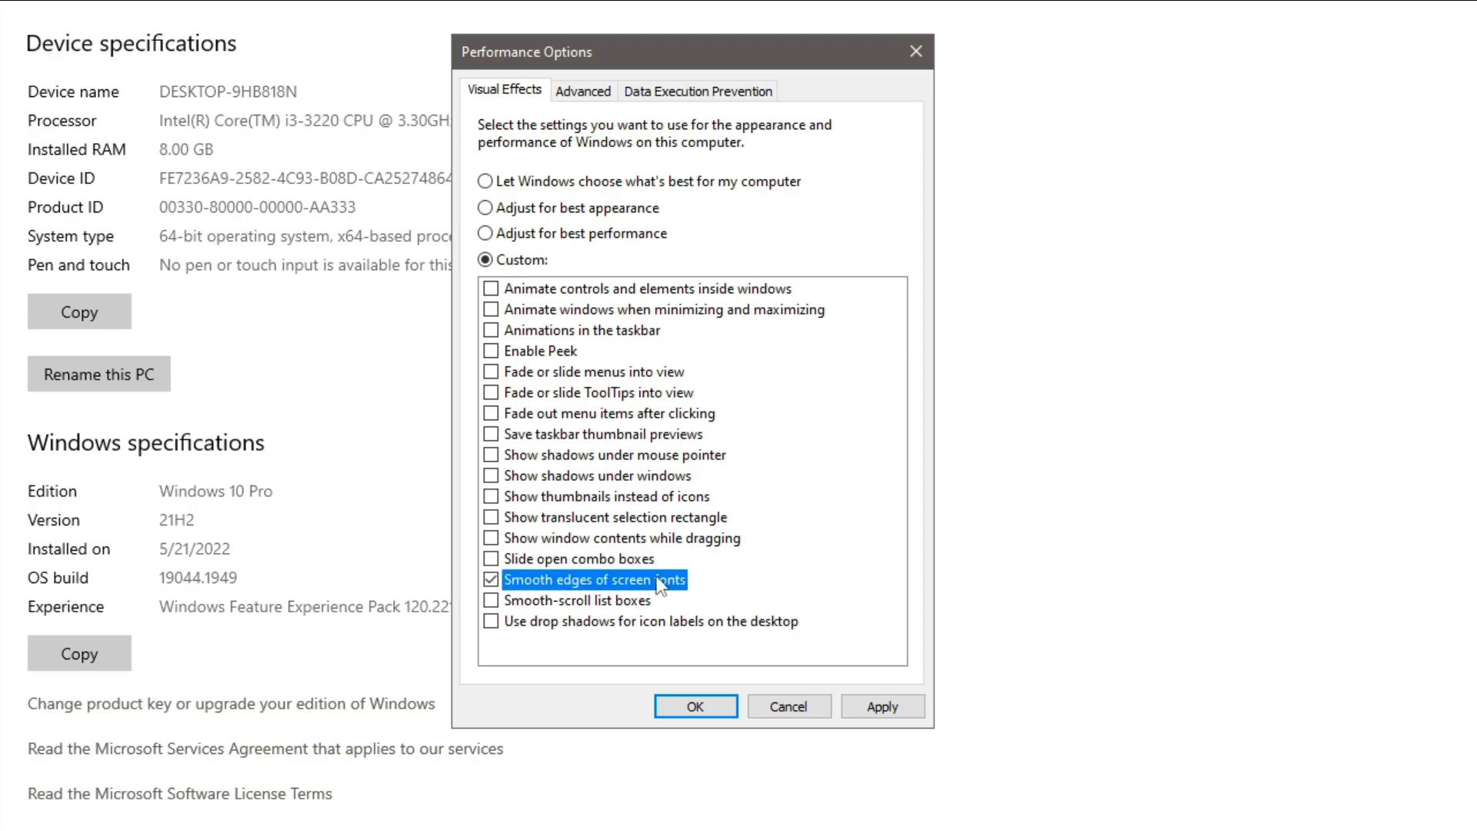
left_click(569, 538)
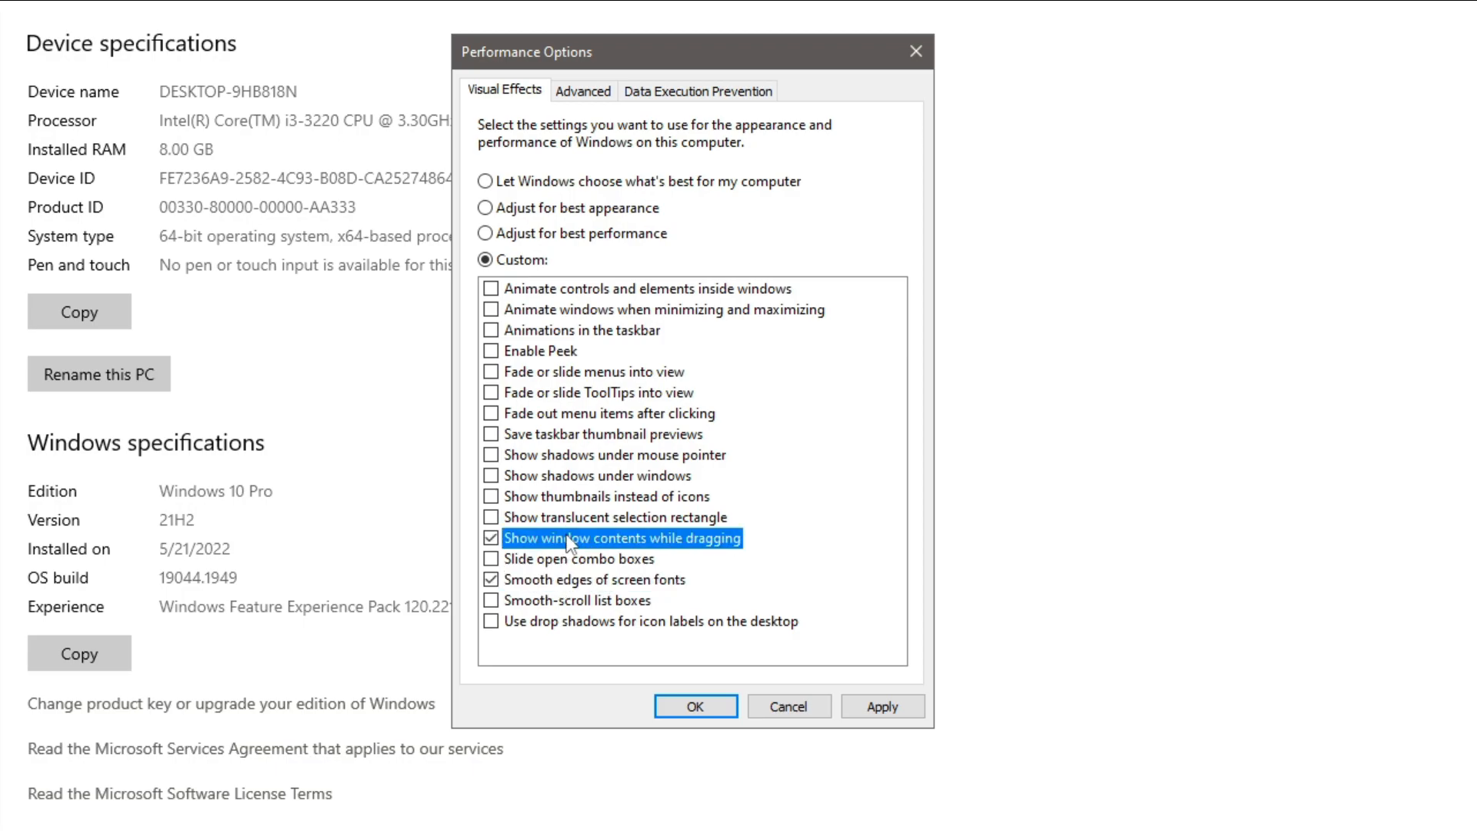
left_click(581, 499)
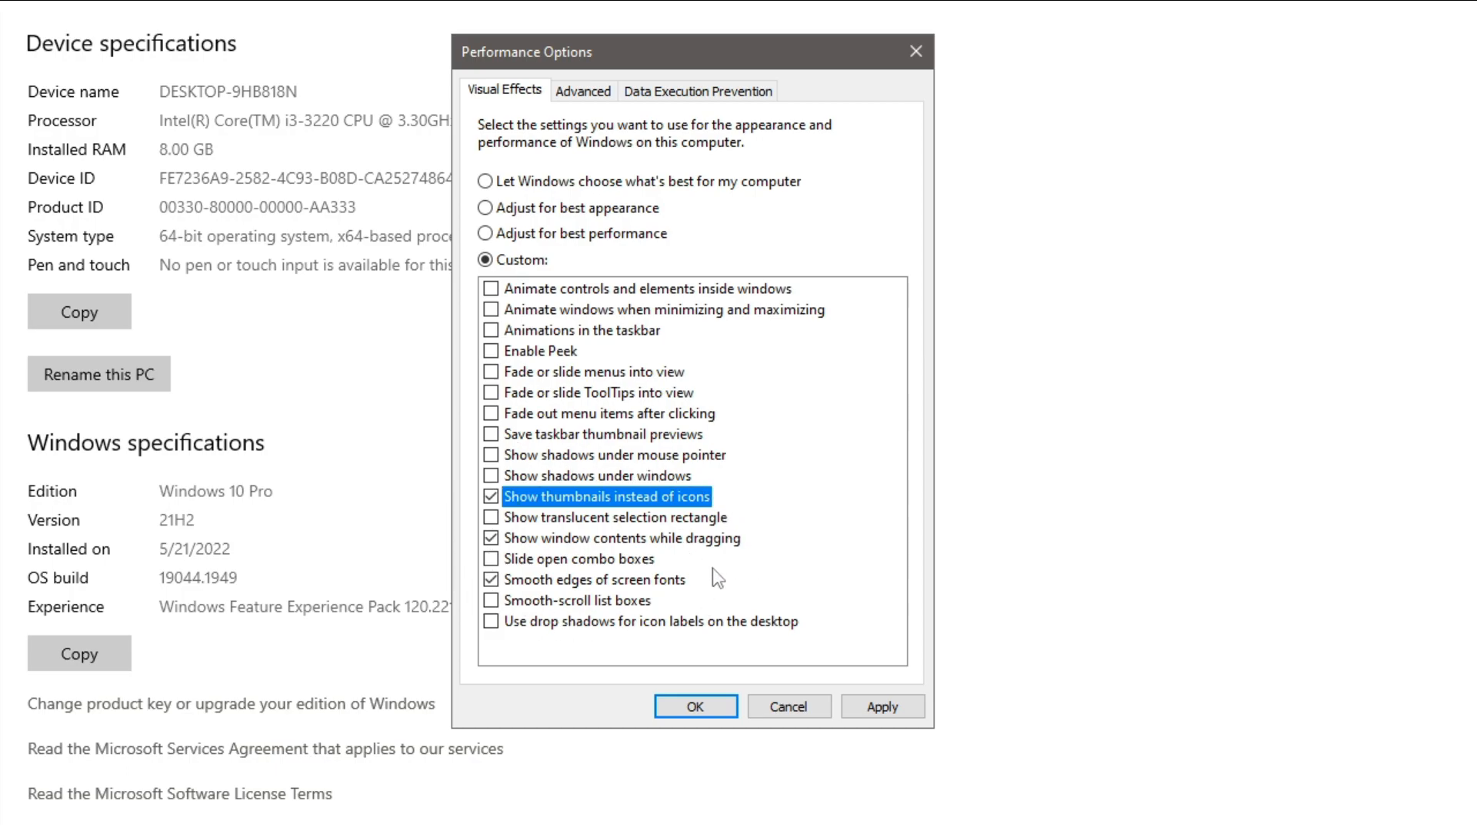
left_click(883, 706)
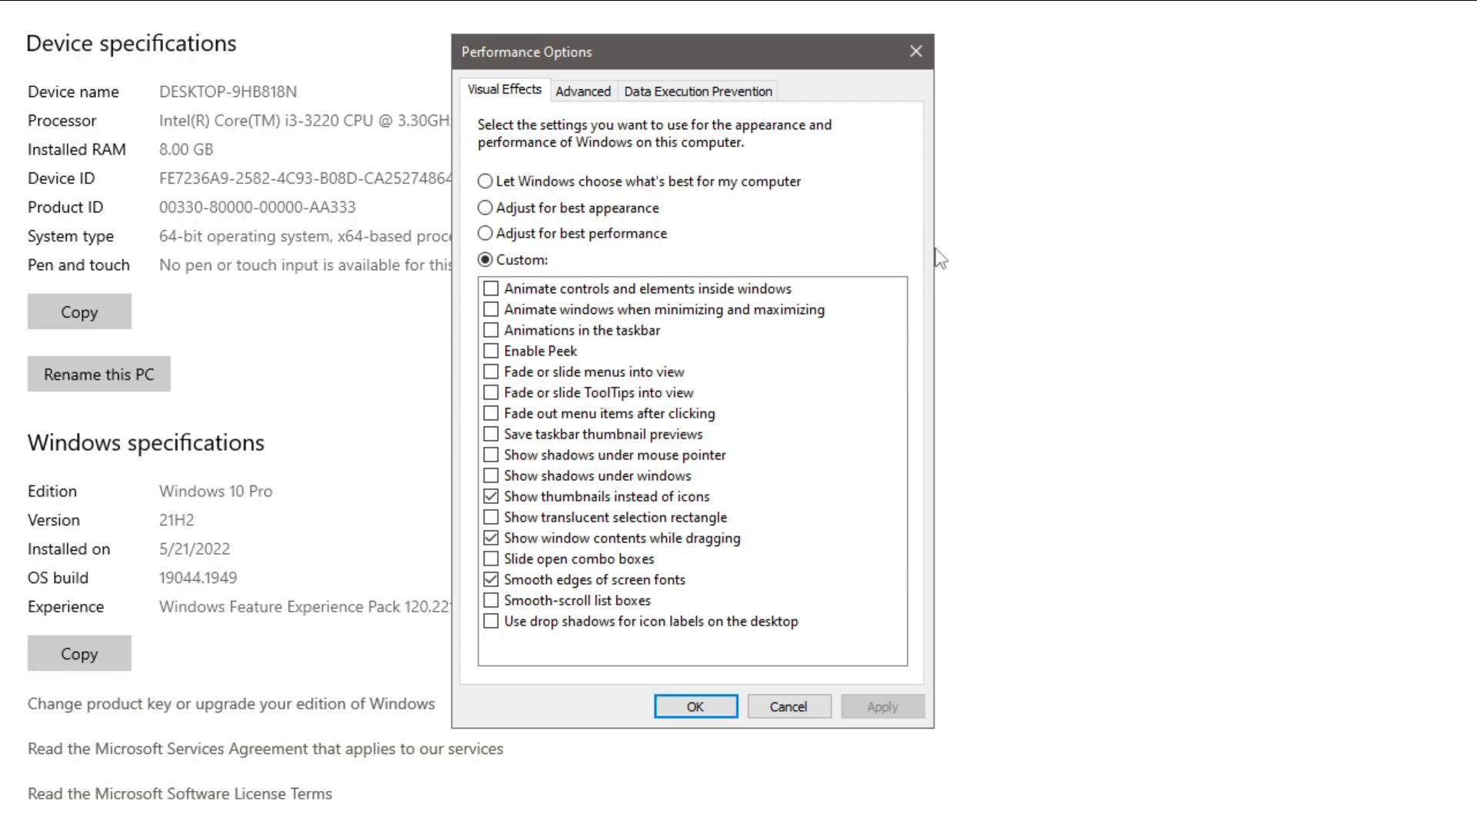
Set processor scheduling to best performance of Programs, apply it, and close Performance Options and System Properties.
left_click(585, 92)
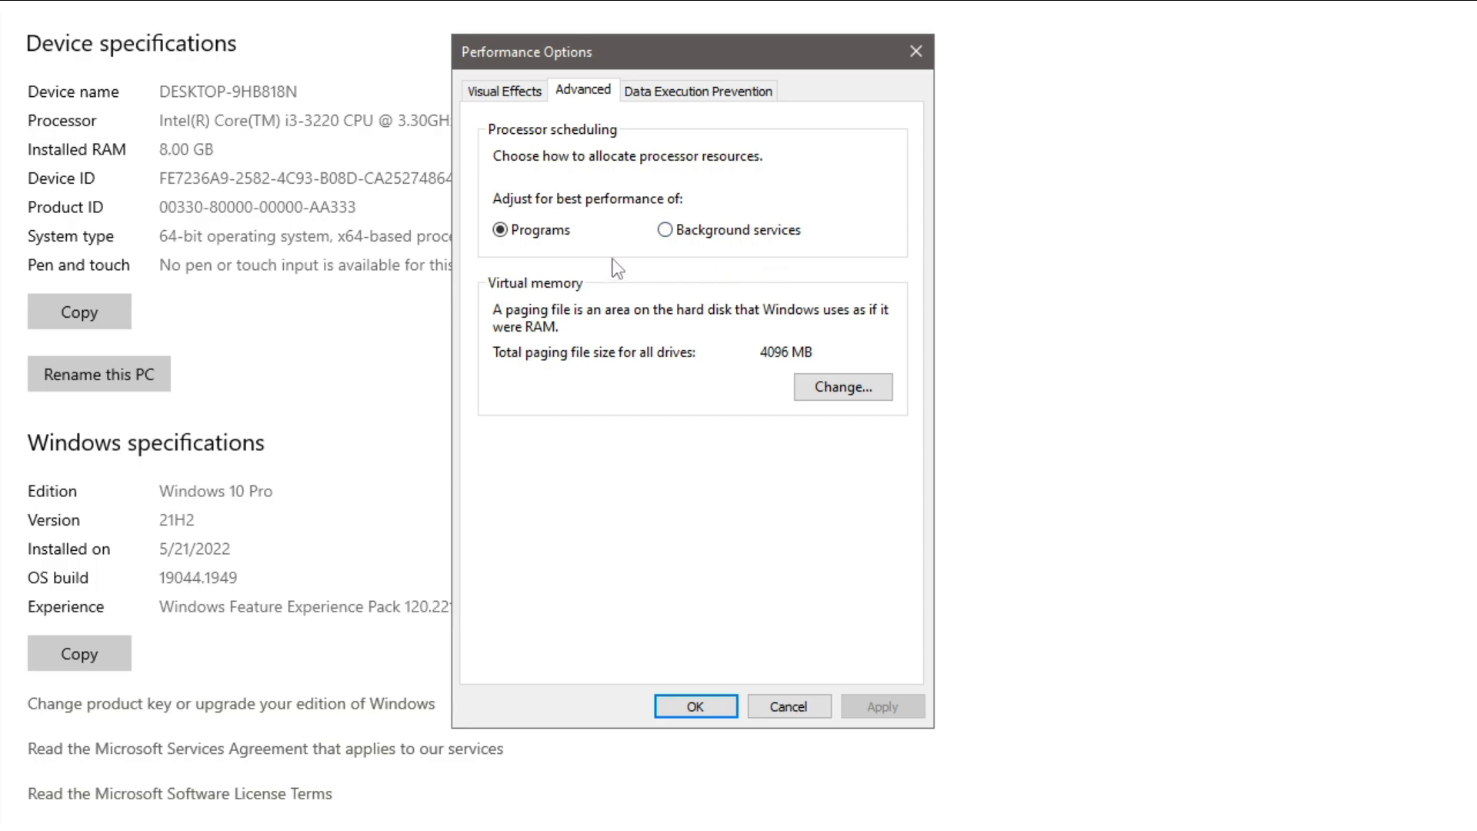
left_click(551, 237)
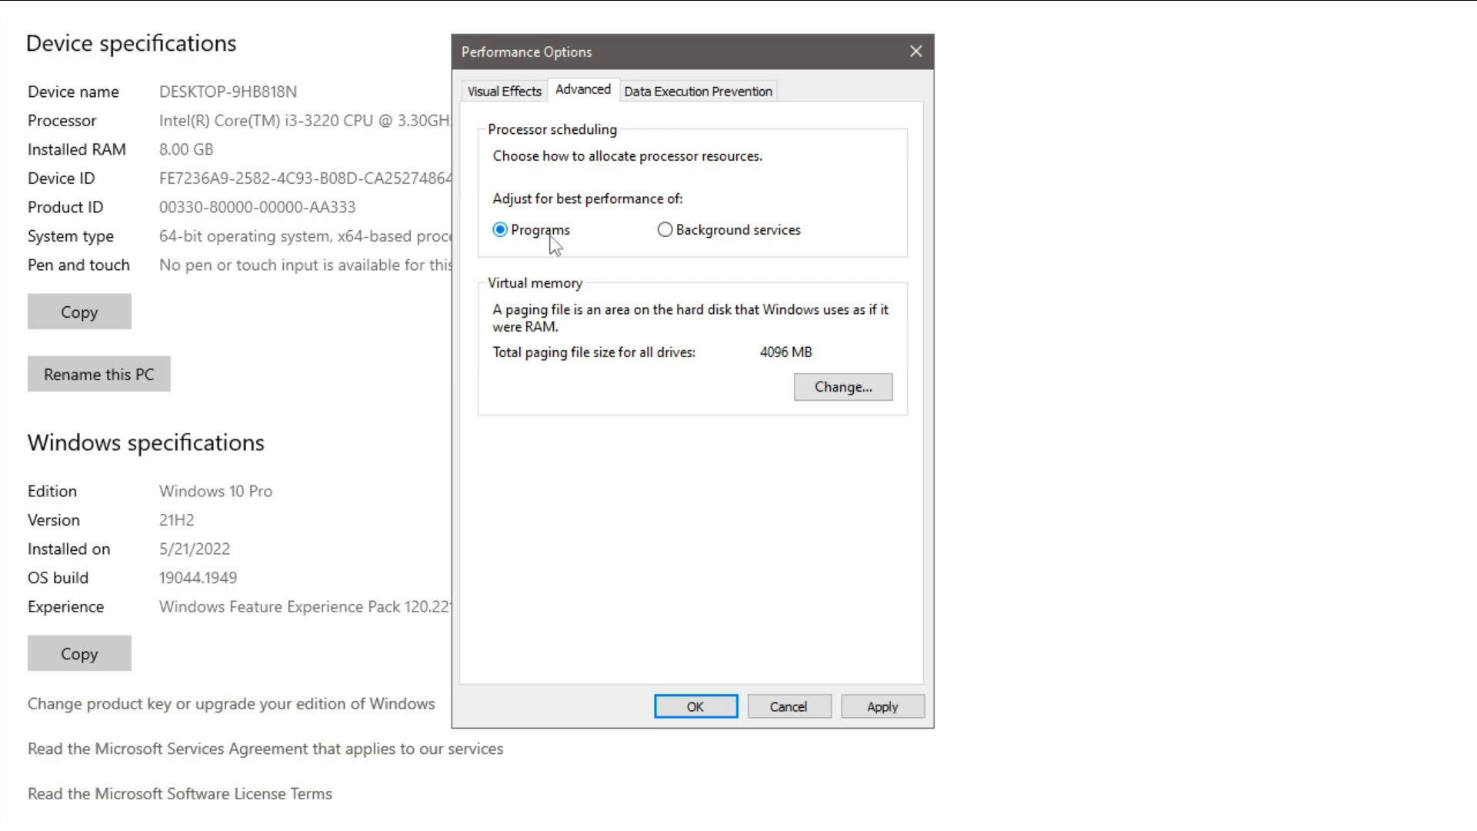
left_click(885, 708)
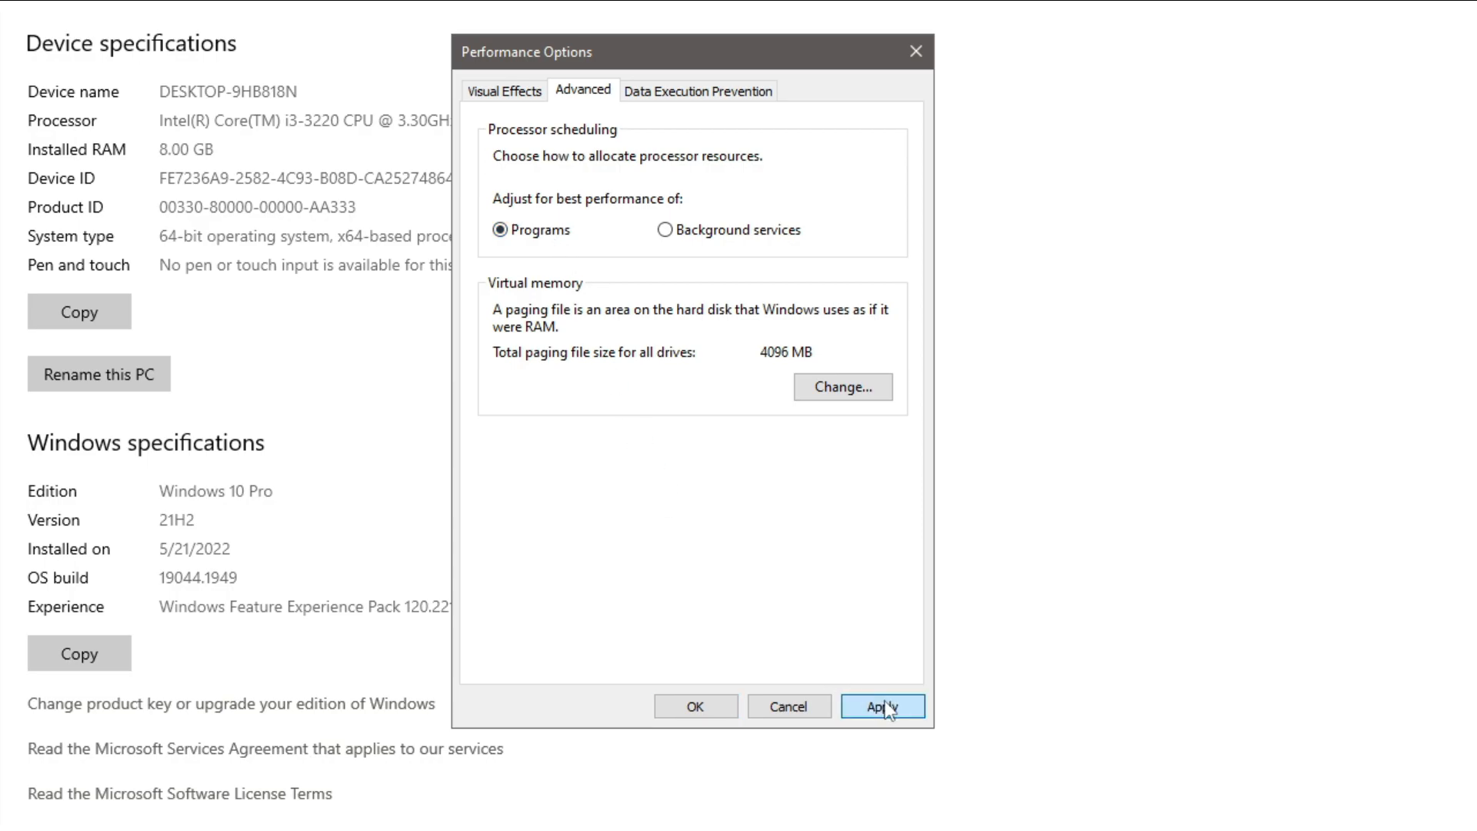
left_click(728, 711)
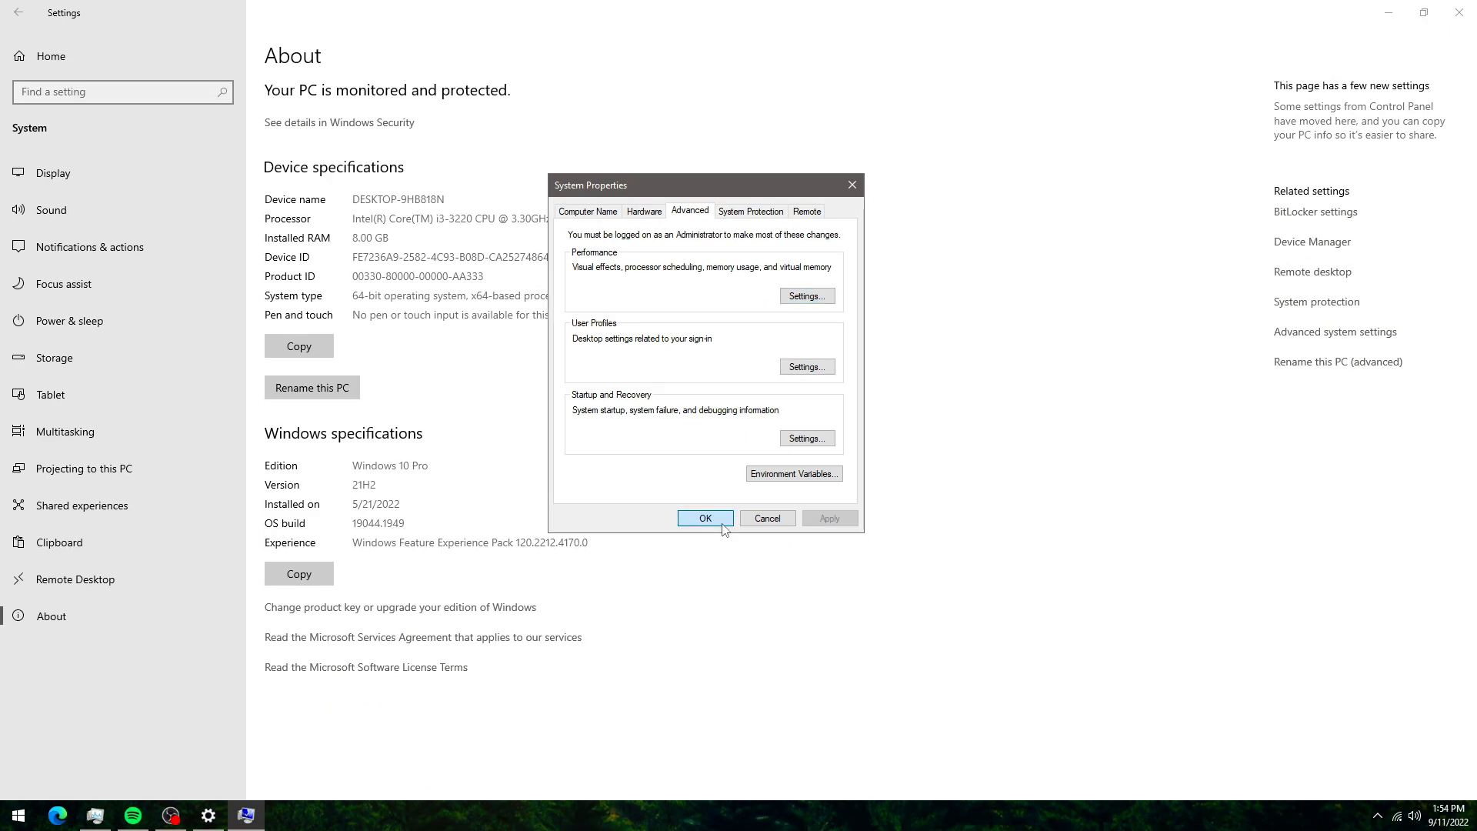
left_click(689, 571)
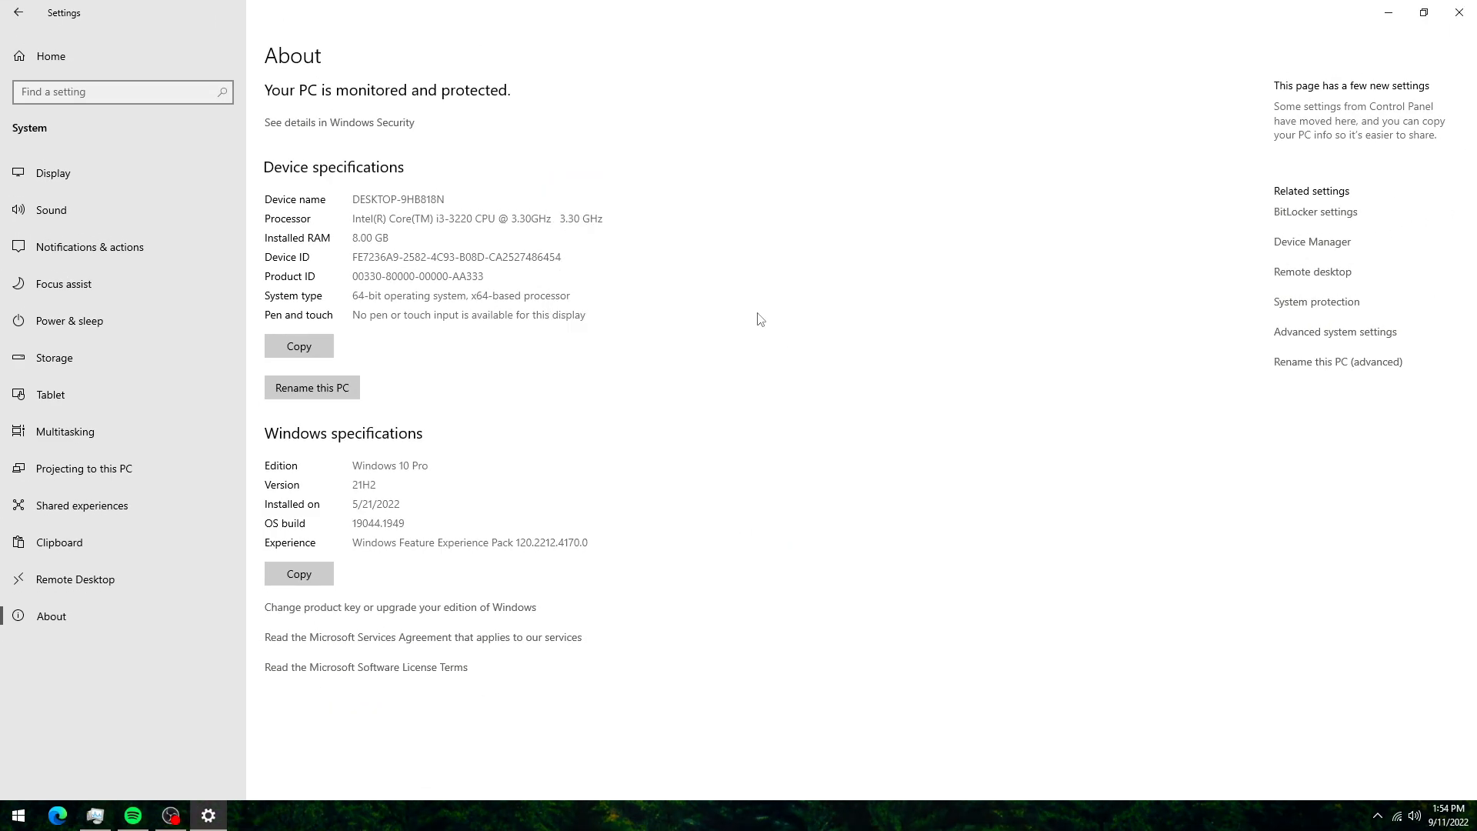
Open Apps & features from the Settings home page and look through the whole list of installed apps for unneeded programs.
left_click(184, 54)
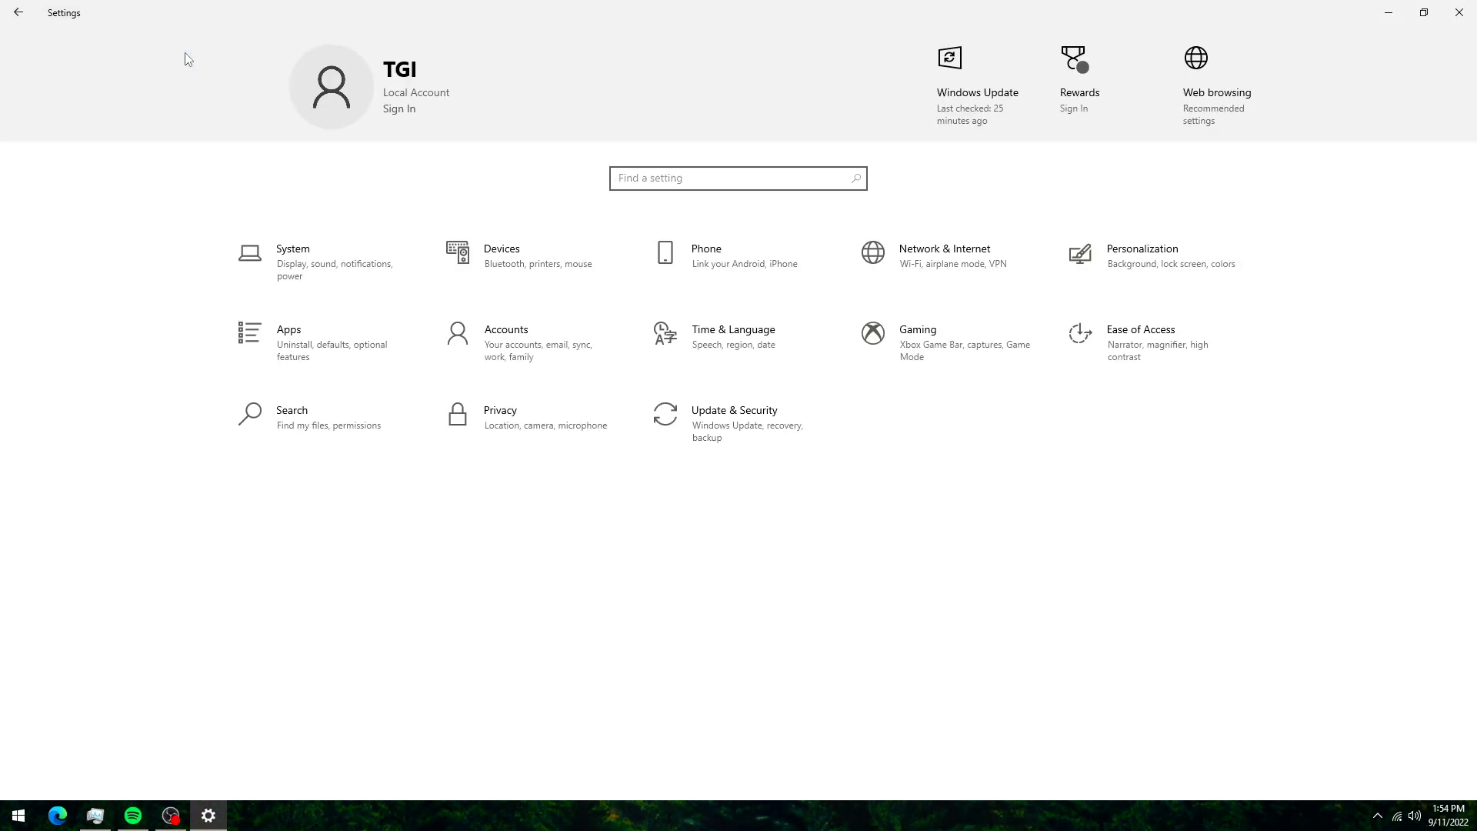
left_click(317, 344)
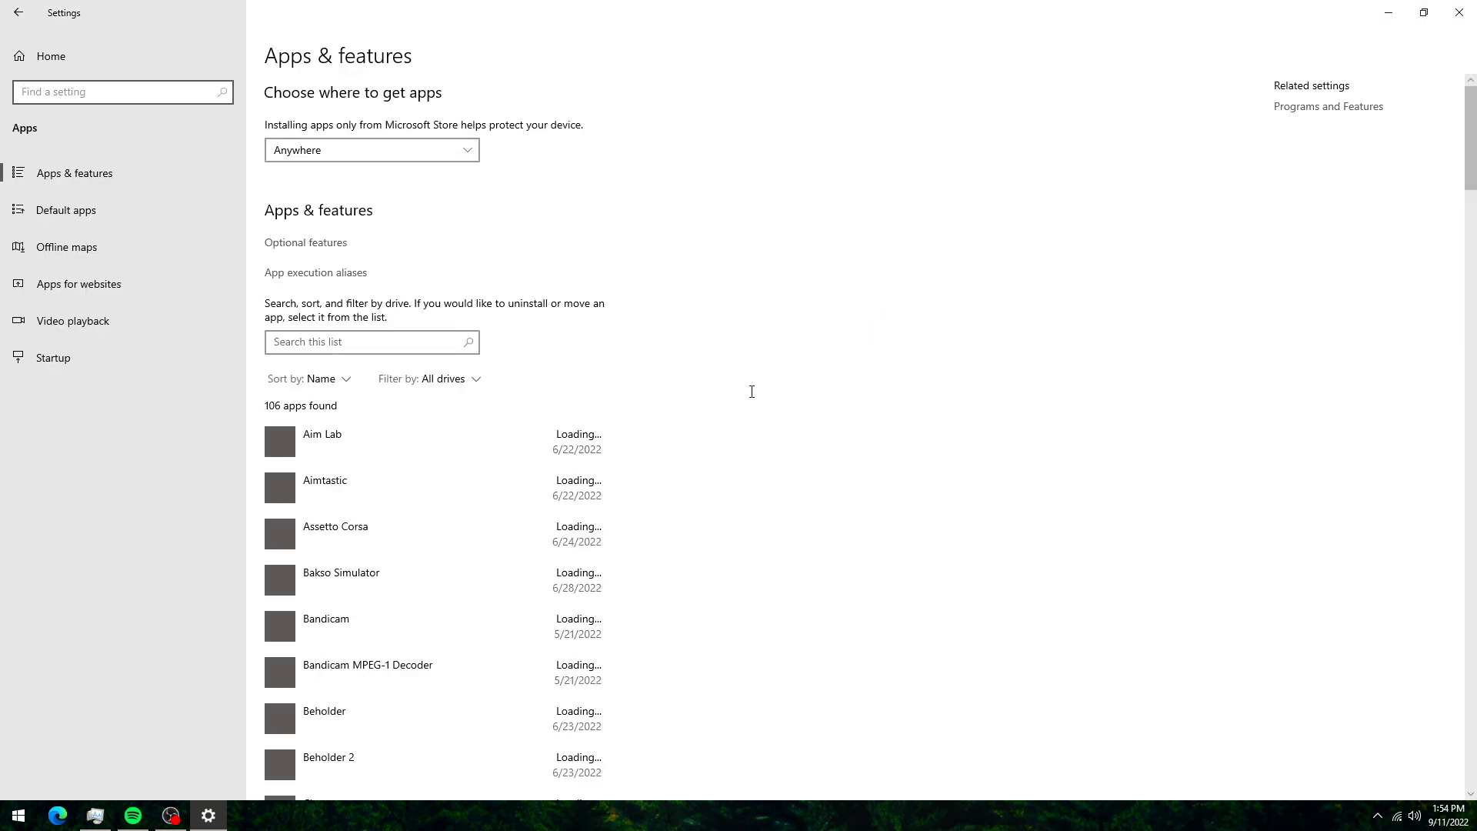
scroll(743, 412, "down", 3)
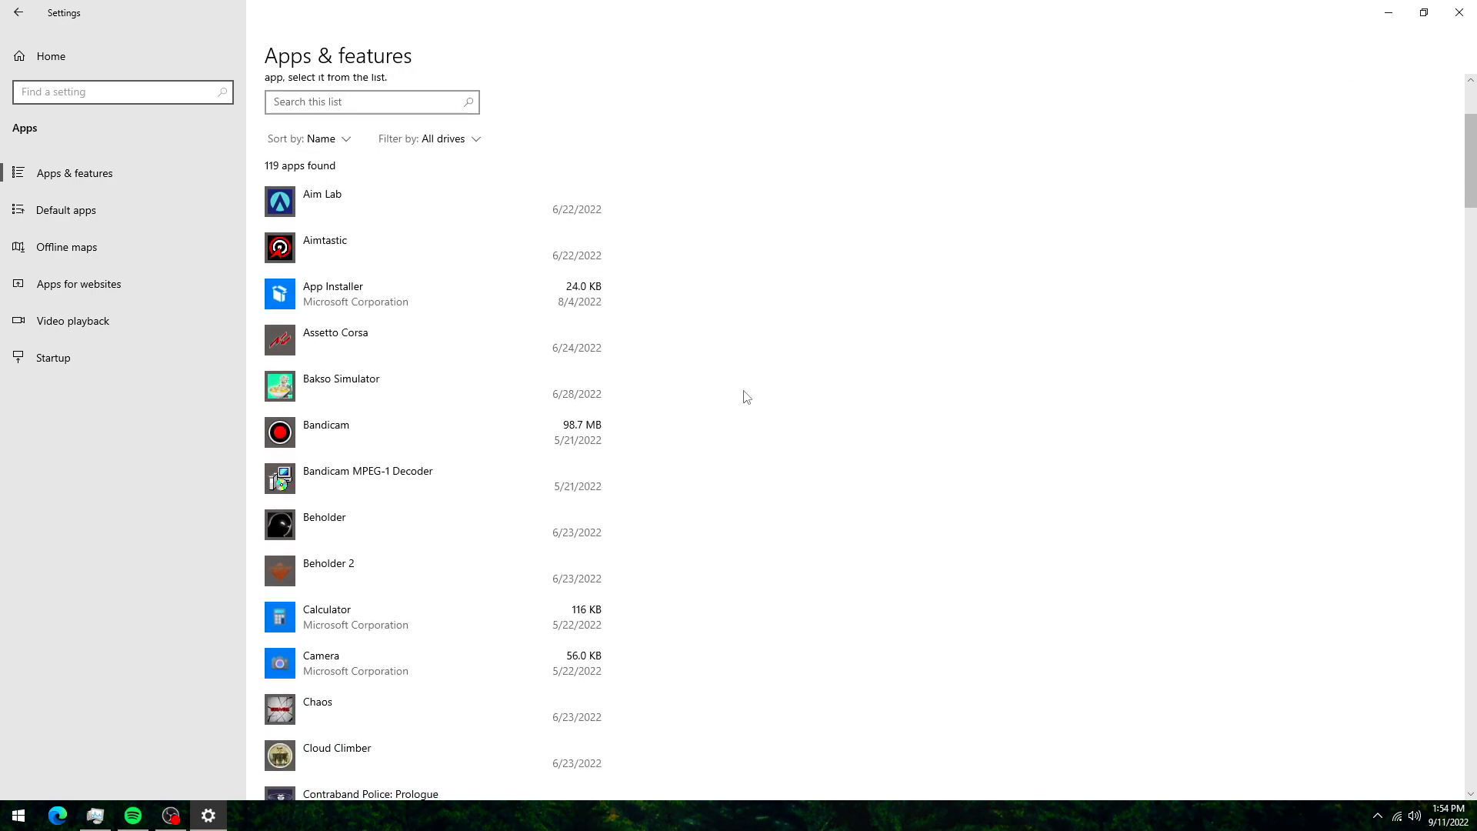
scroll(744, 399, "down", 5)
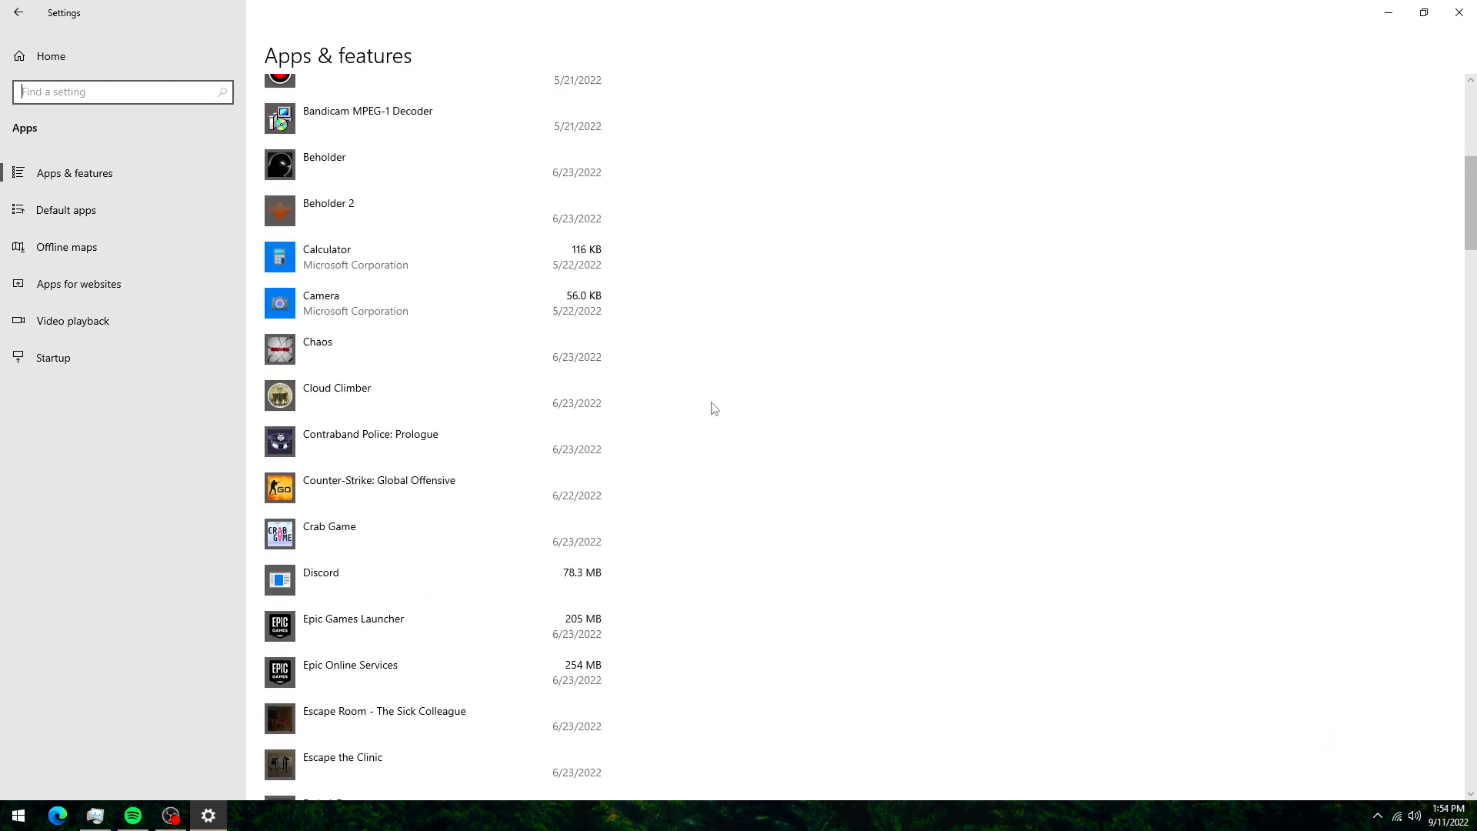
scroll(760, 377, "down", 5)
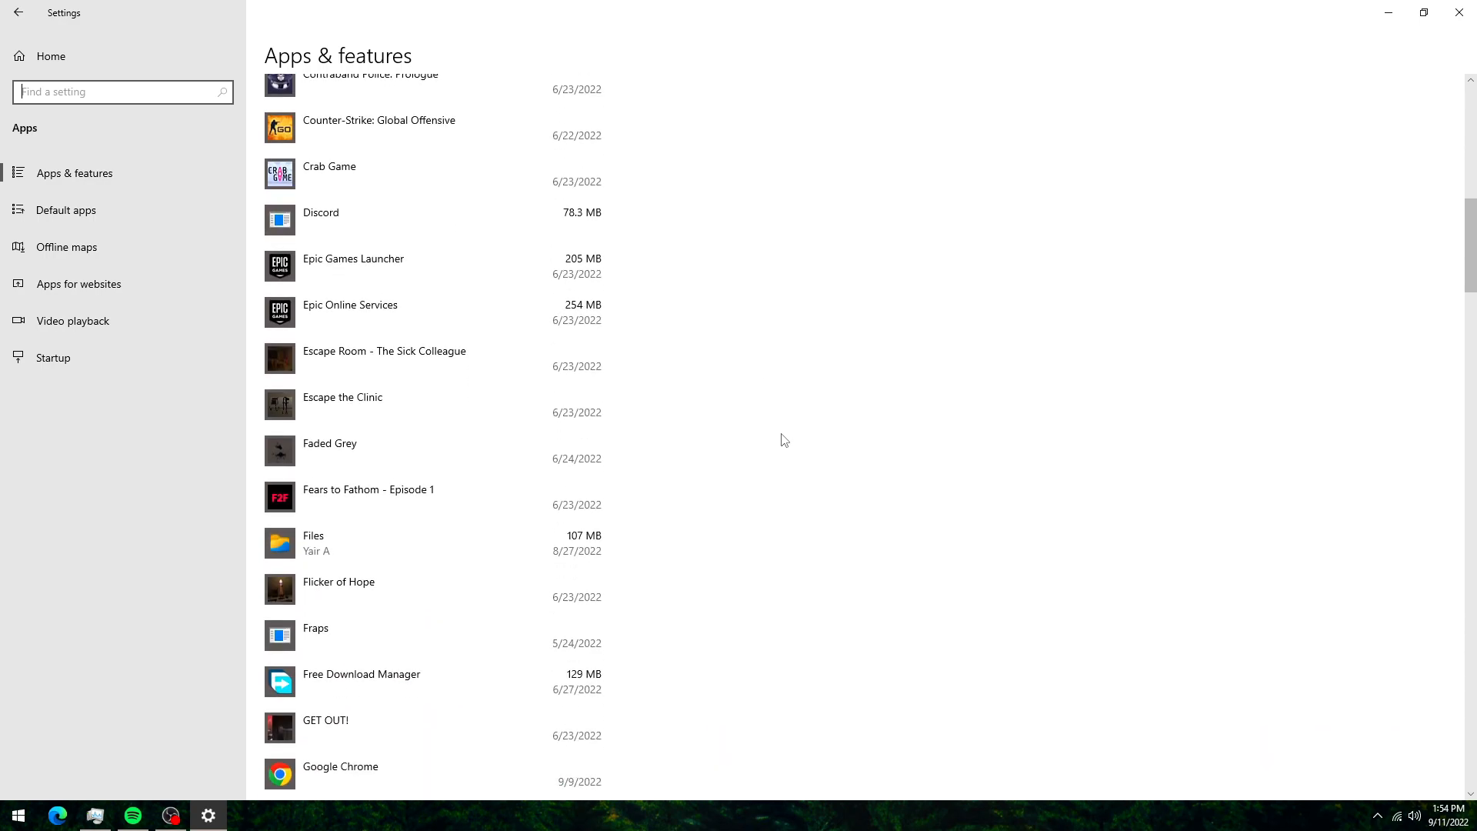
scroll(890, 441, "down", 3)
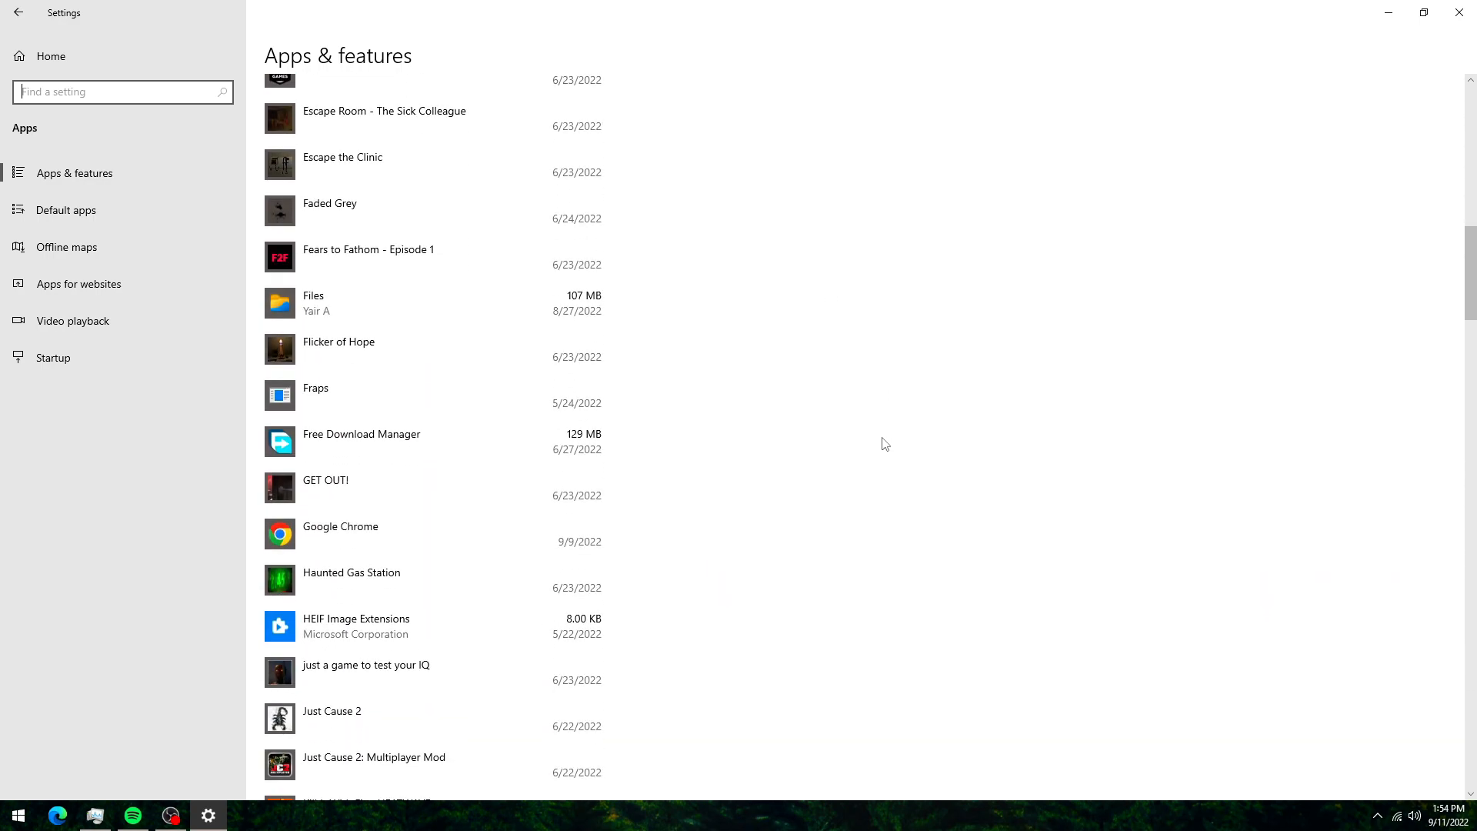
scroll(883, 443, "down", 5)
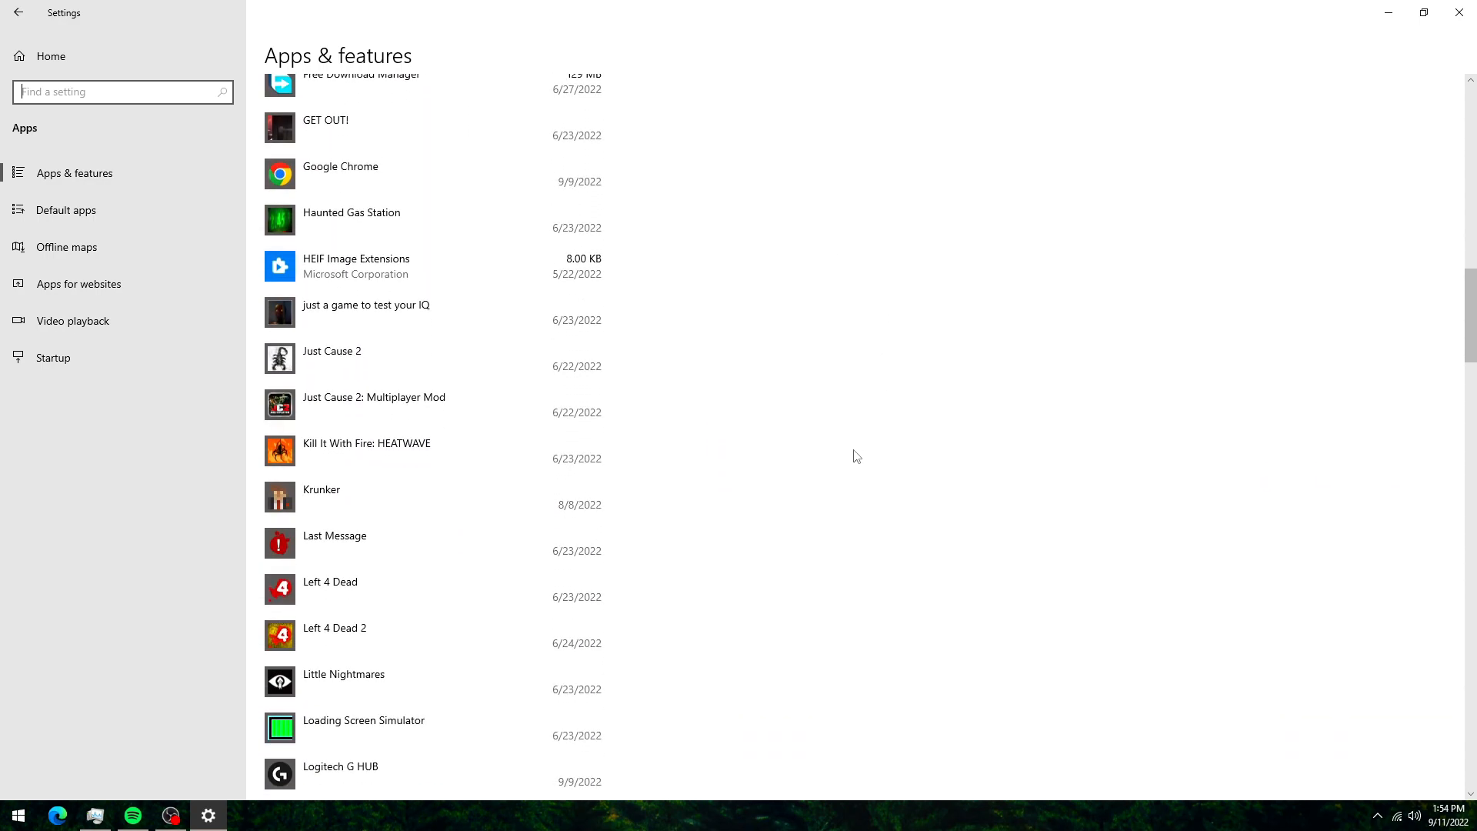
scroll(856, 457, "down", 5)
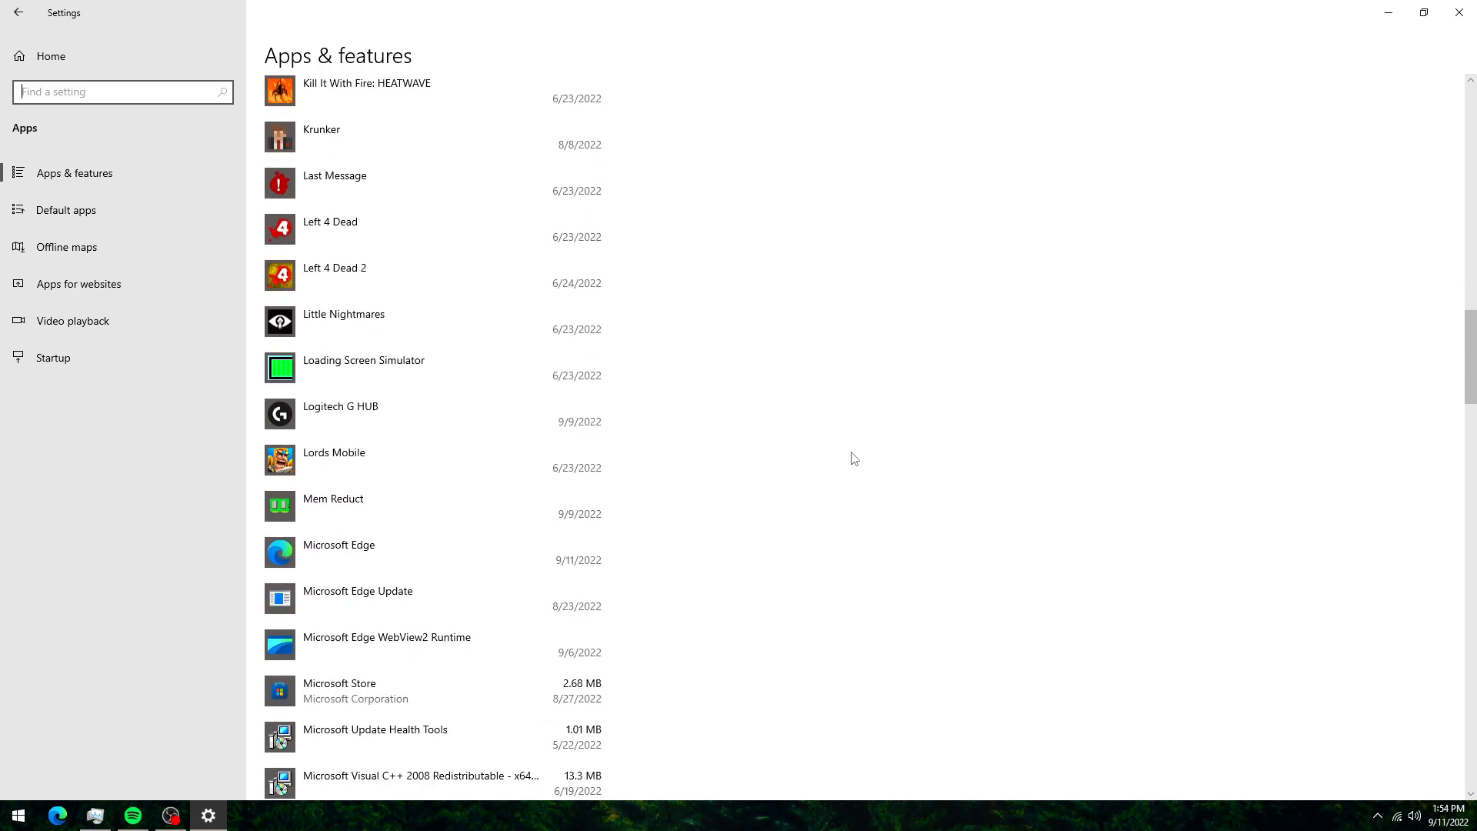
scroll(854, 458, "down", 6)
scroll(855, 459, "down", 3)
scroll(849, 462, "down", 3)
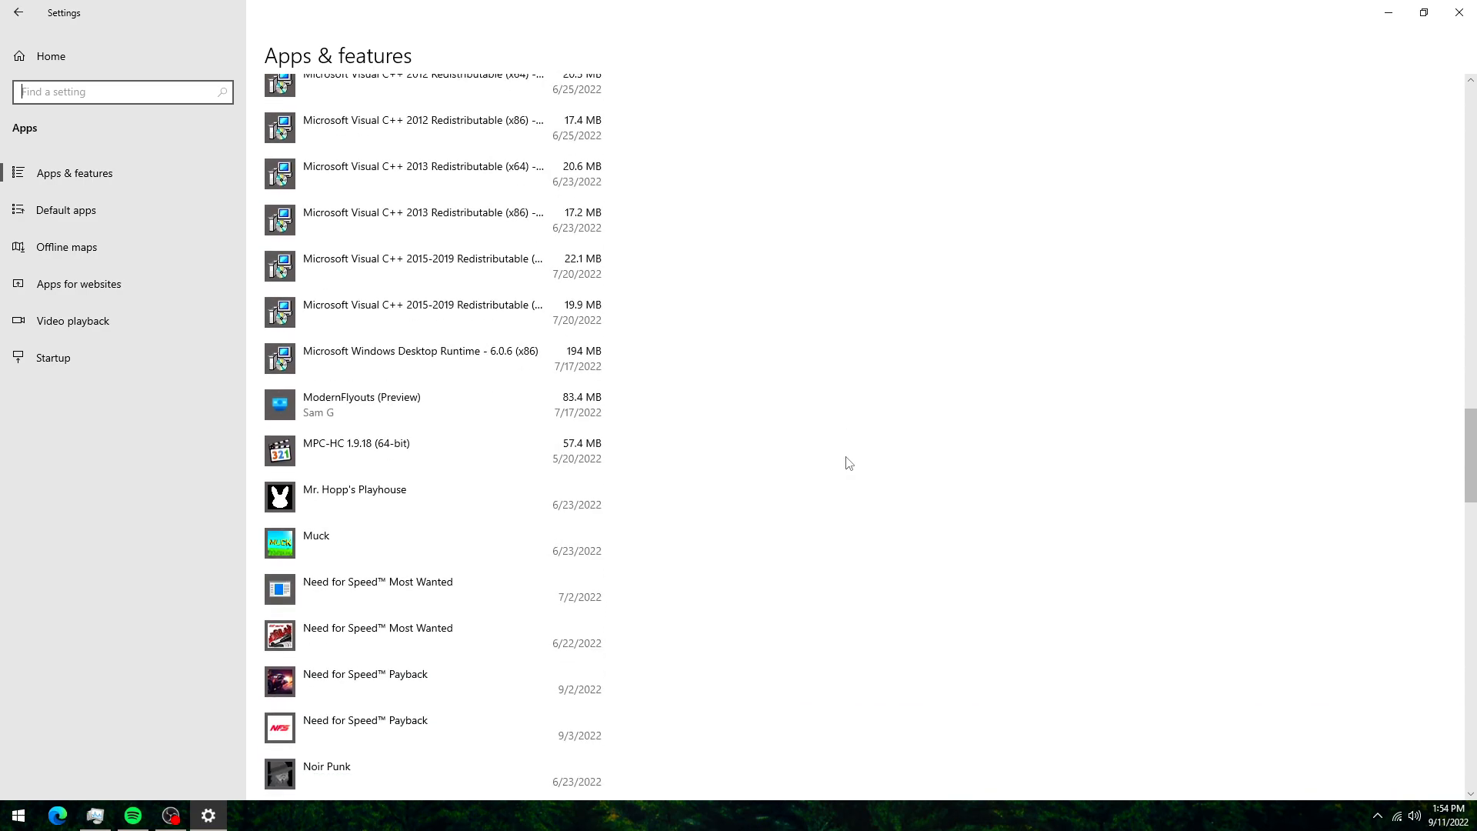
scroll(796, 477, "down", 5)
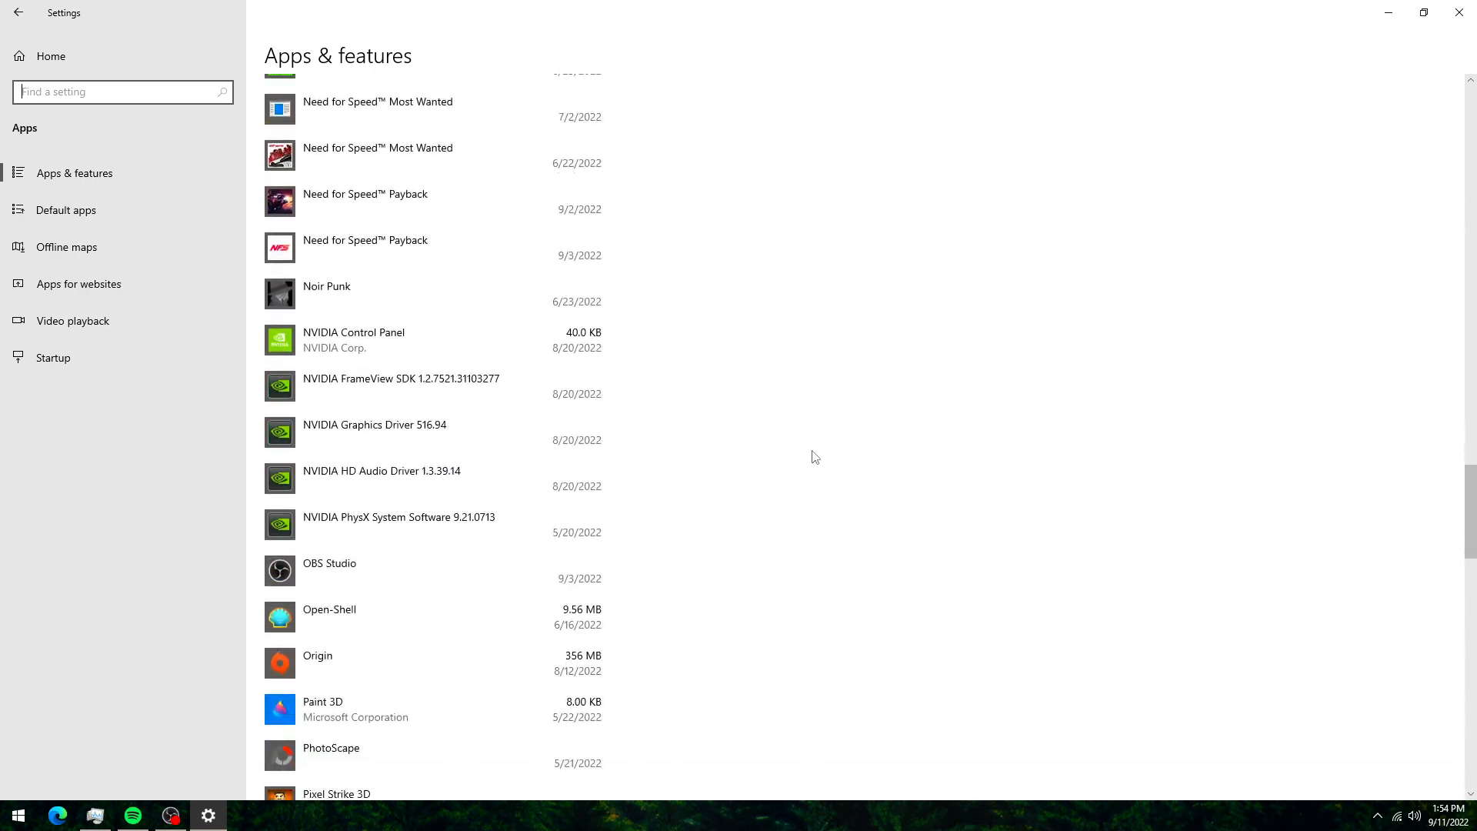
scroll(815, 457, "down", 8)
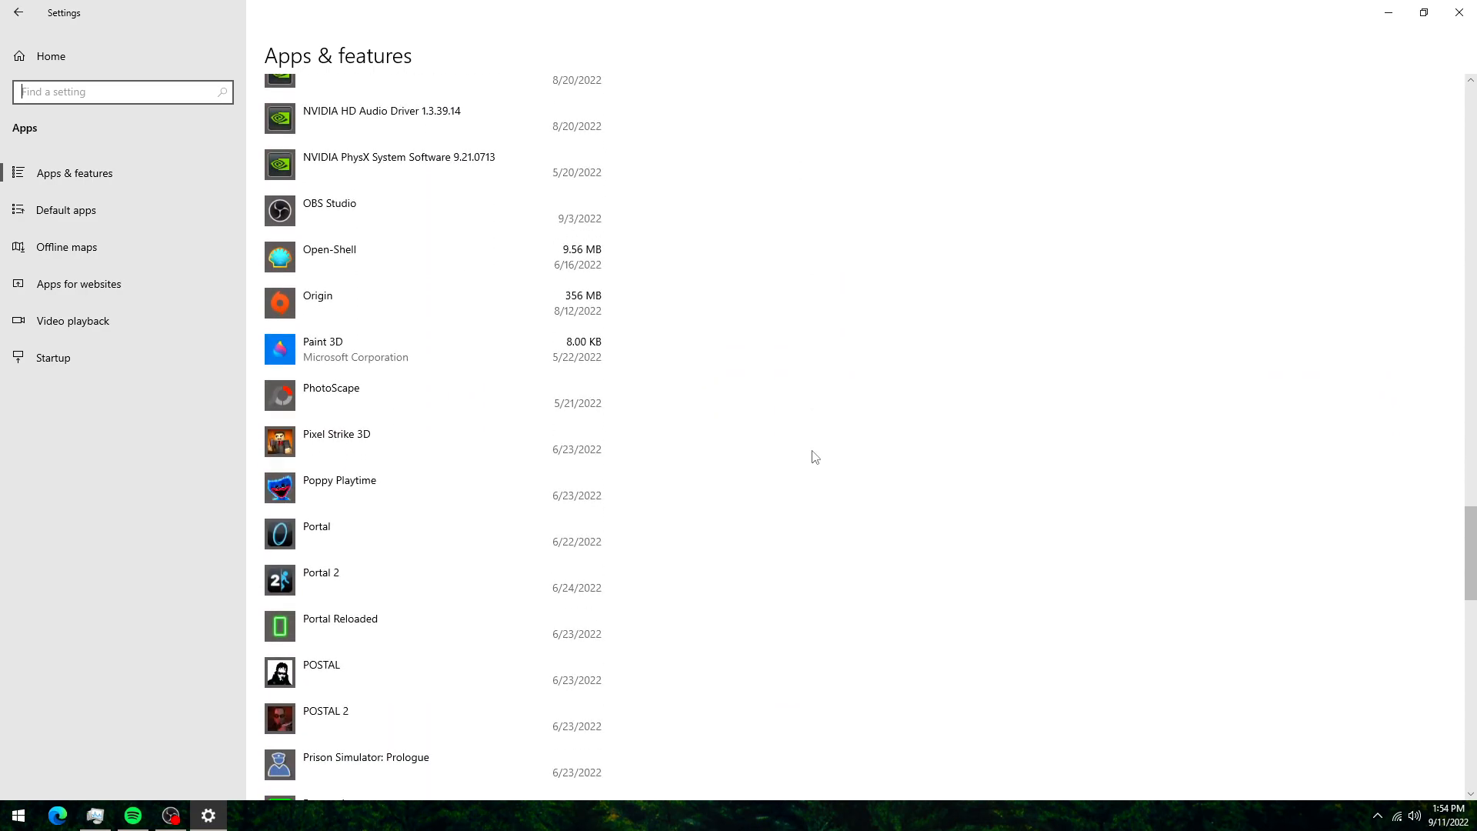
scroll(815, 457, "down", 5)
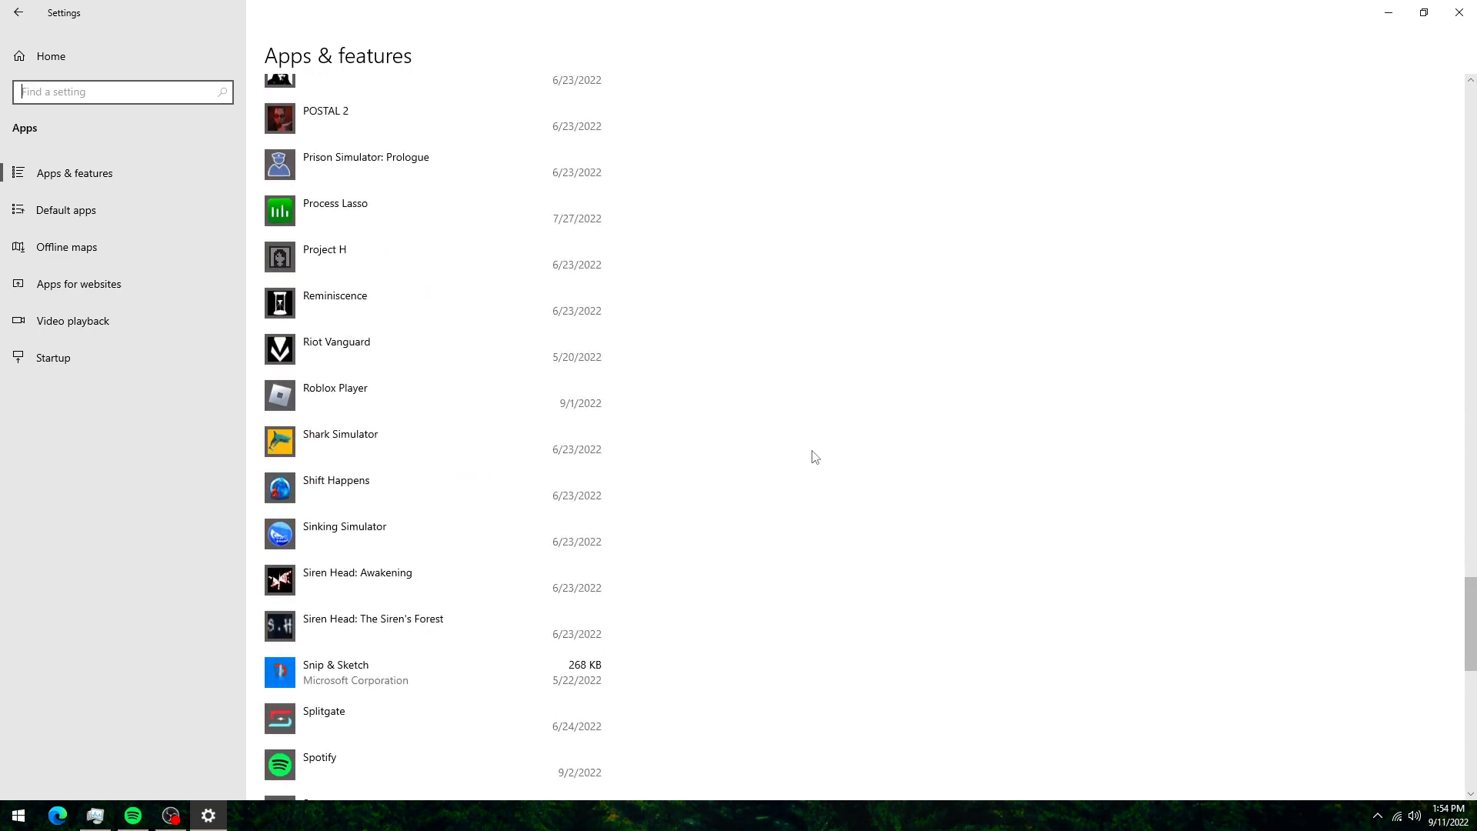
scroll(815, 457, "down", 5)
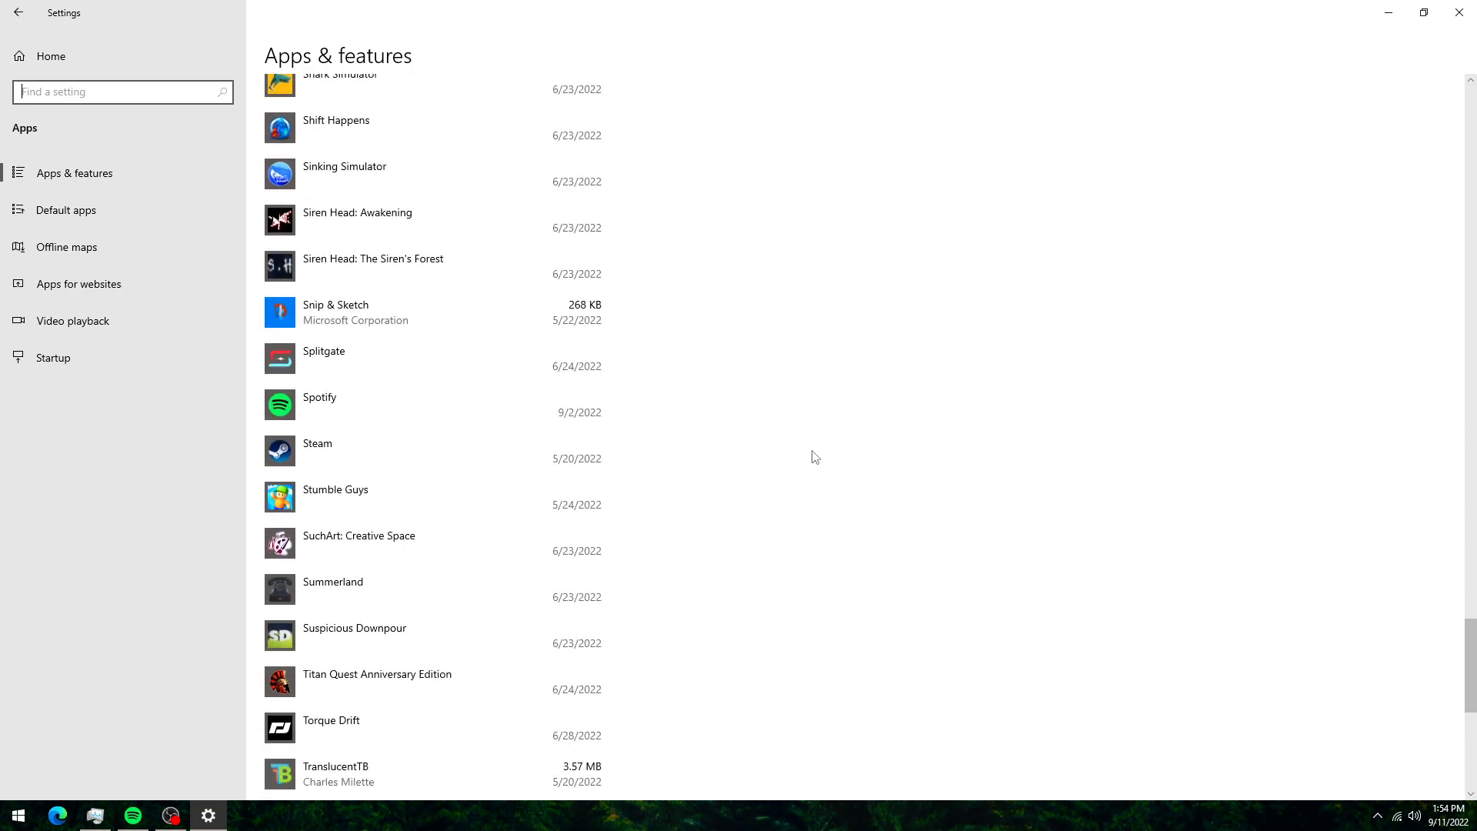
scroll(815, 457, "down", 3)
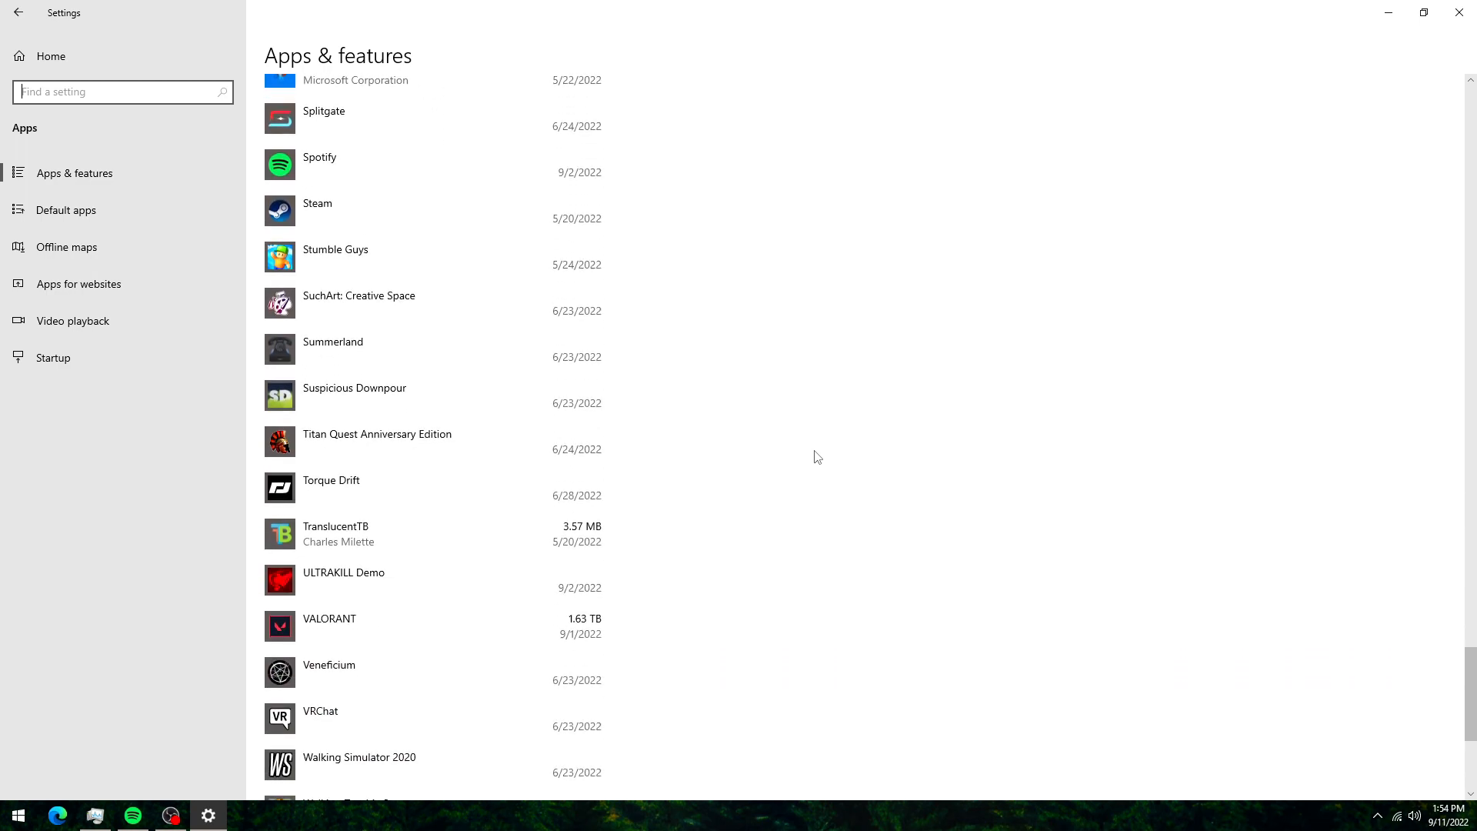
scroll(815, 457, "down", 5)
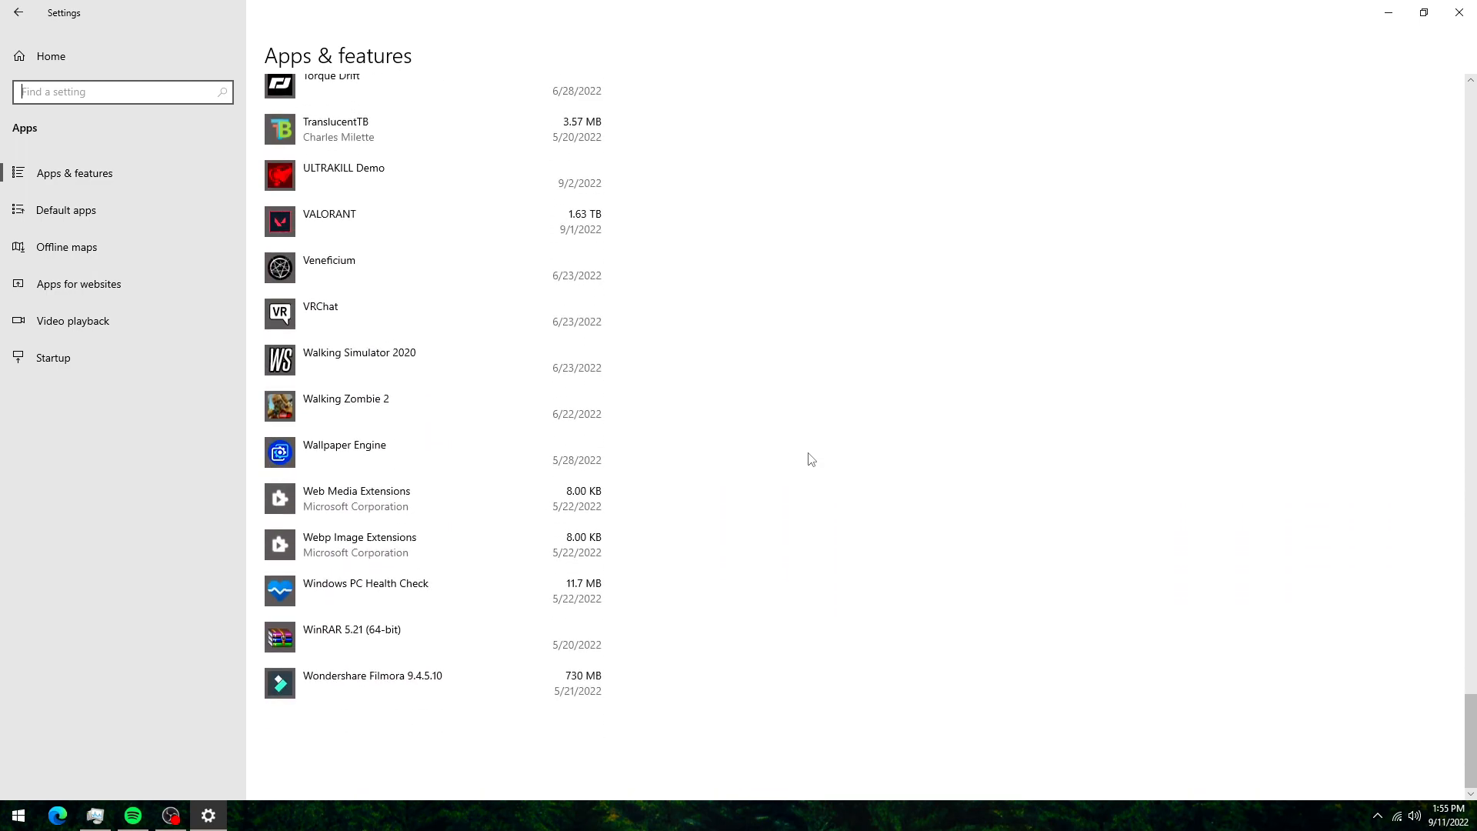
Look back through the installed apps list up to its beginning, checking for unneeded programs, and close Settings.
scroll(812, 459, "up", 9)
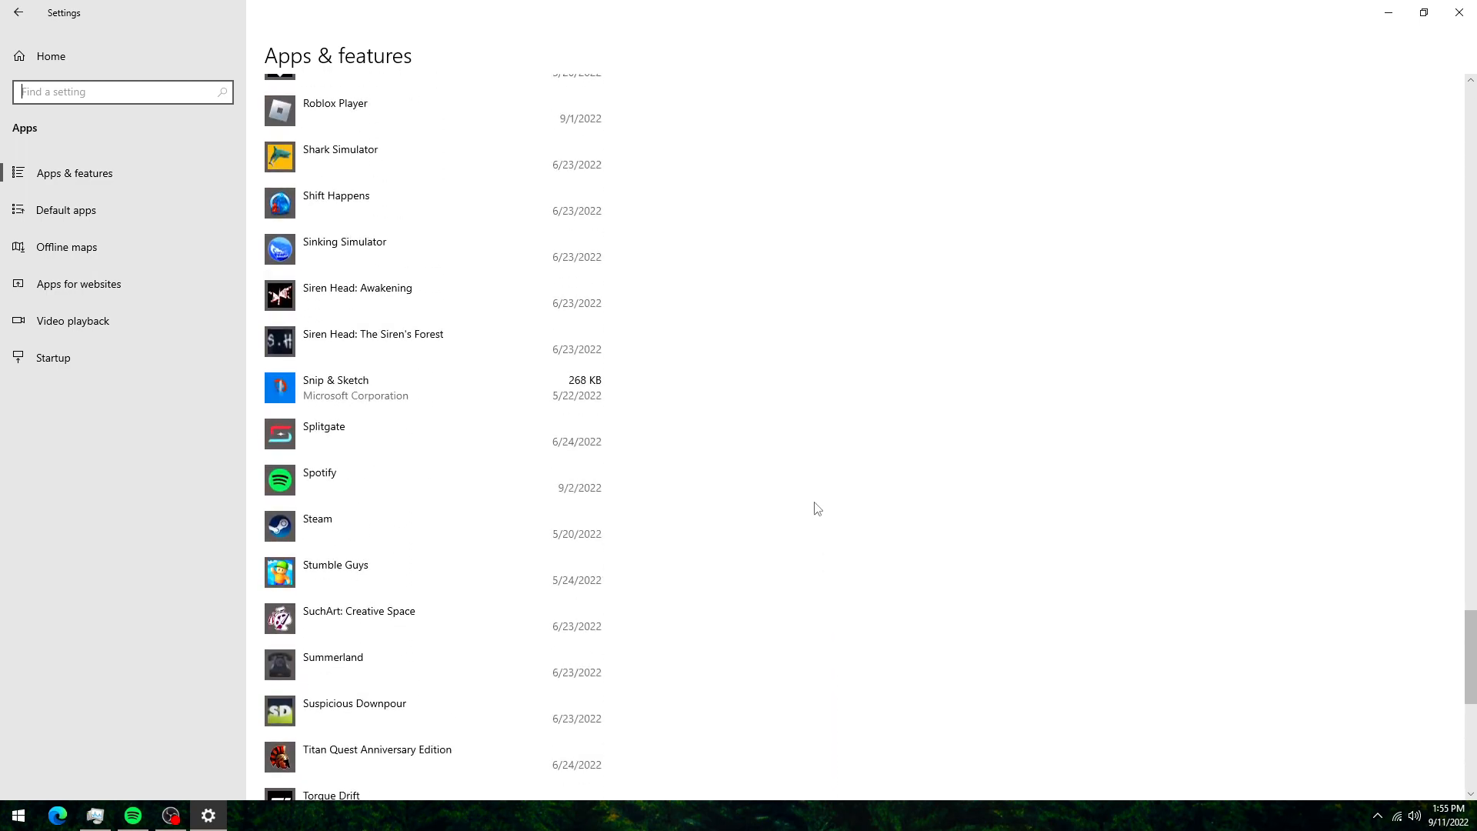
scroll(817, 508, "up", 3)
scroll(816, 508, "up", 6)
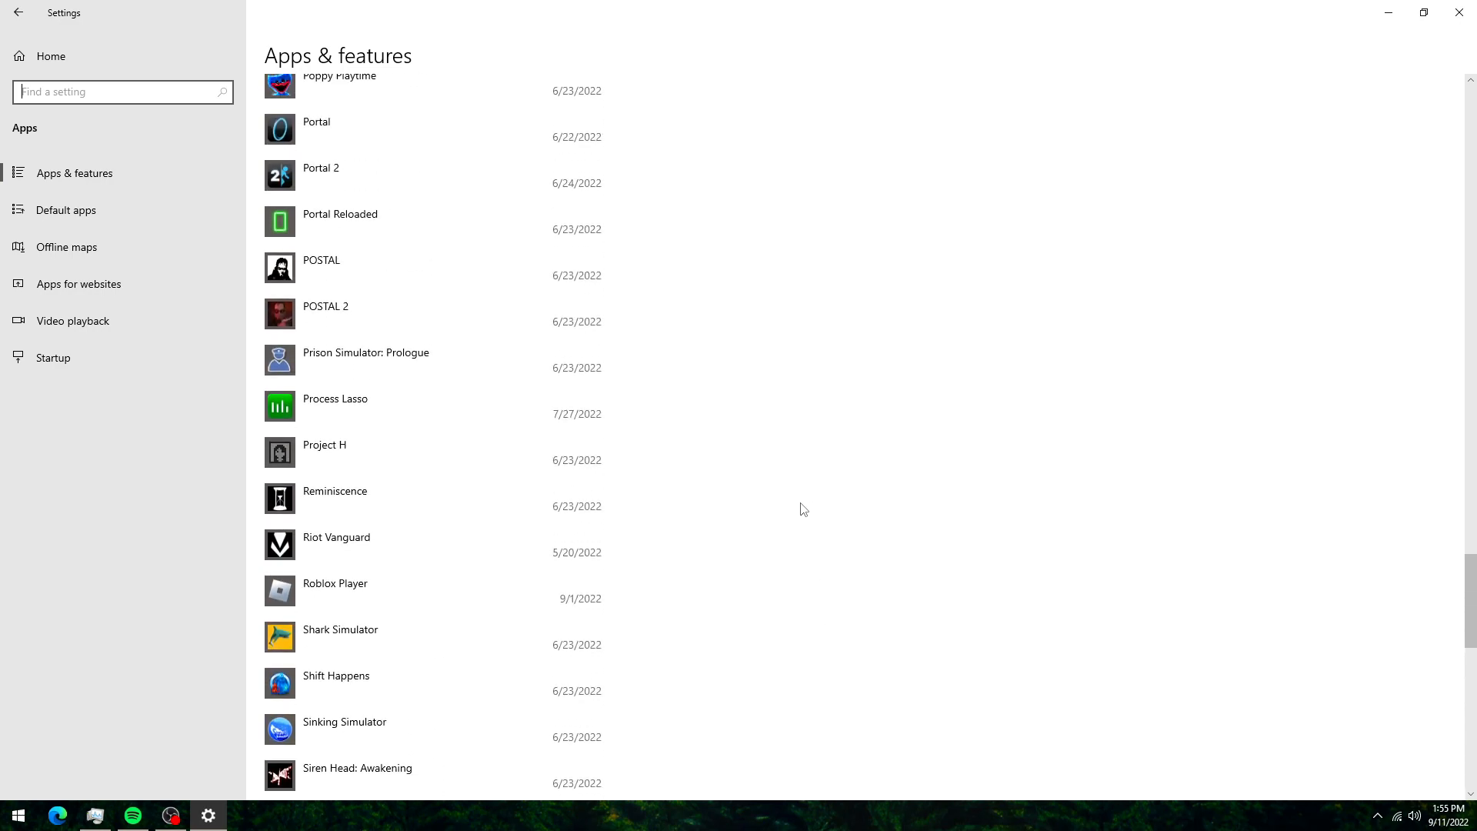
scroll(810, 506, "up", 6)
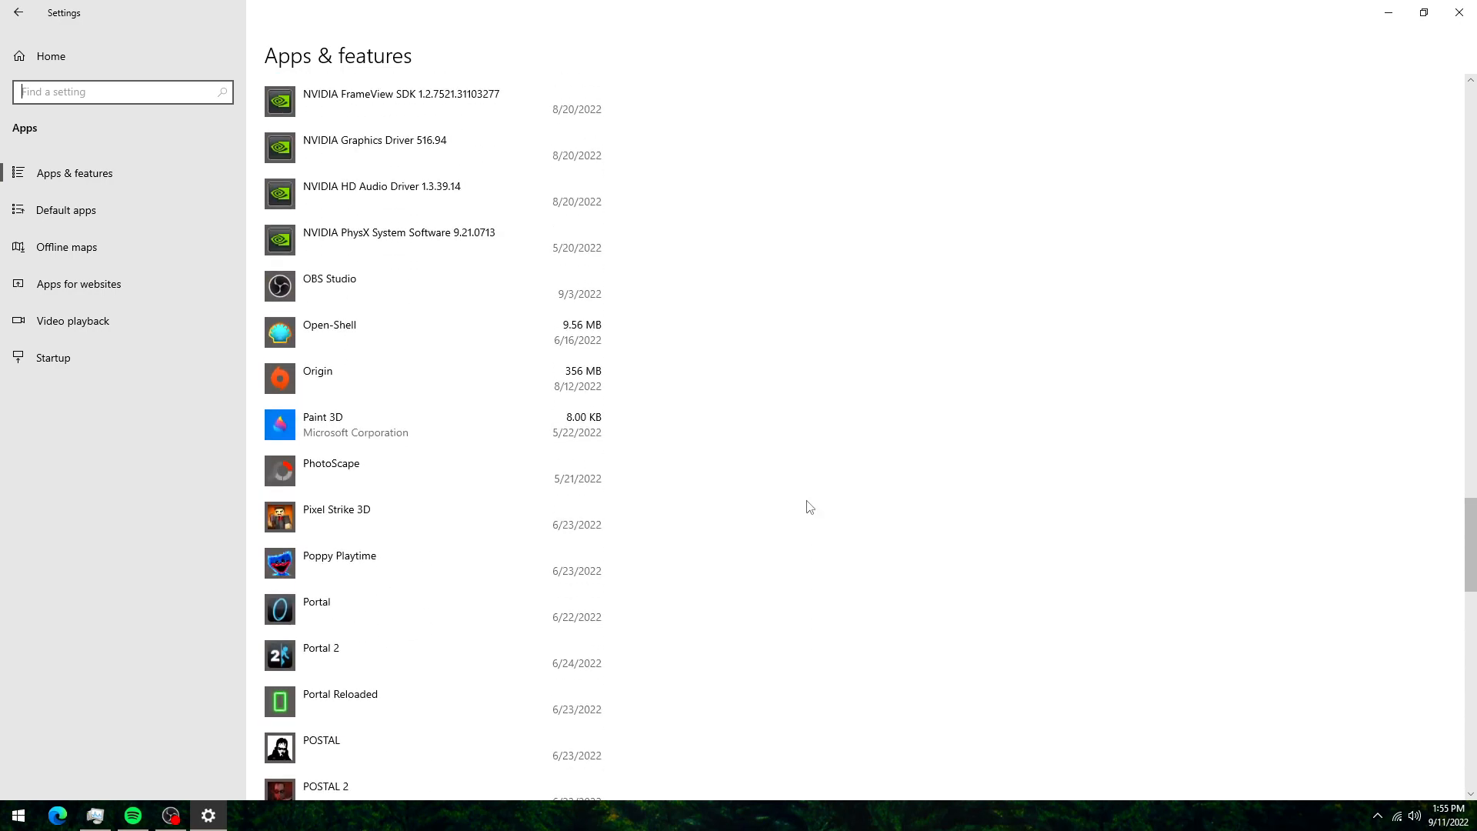
scroll(809, 507, "up", 8)
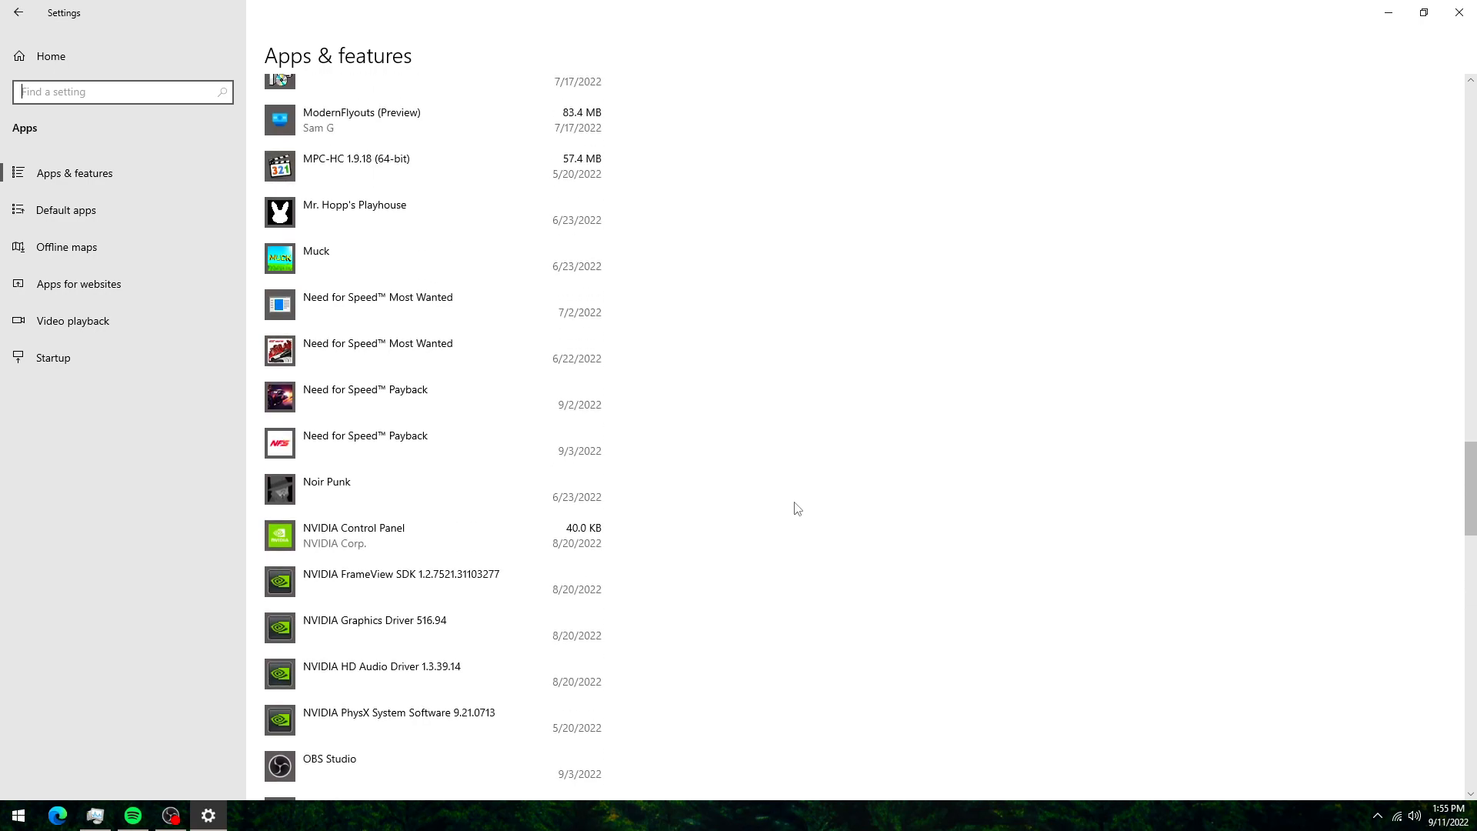
scroll(800, 526, "up", 10)
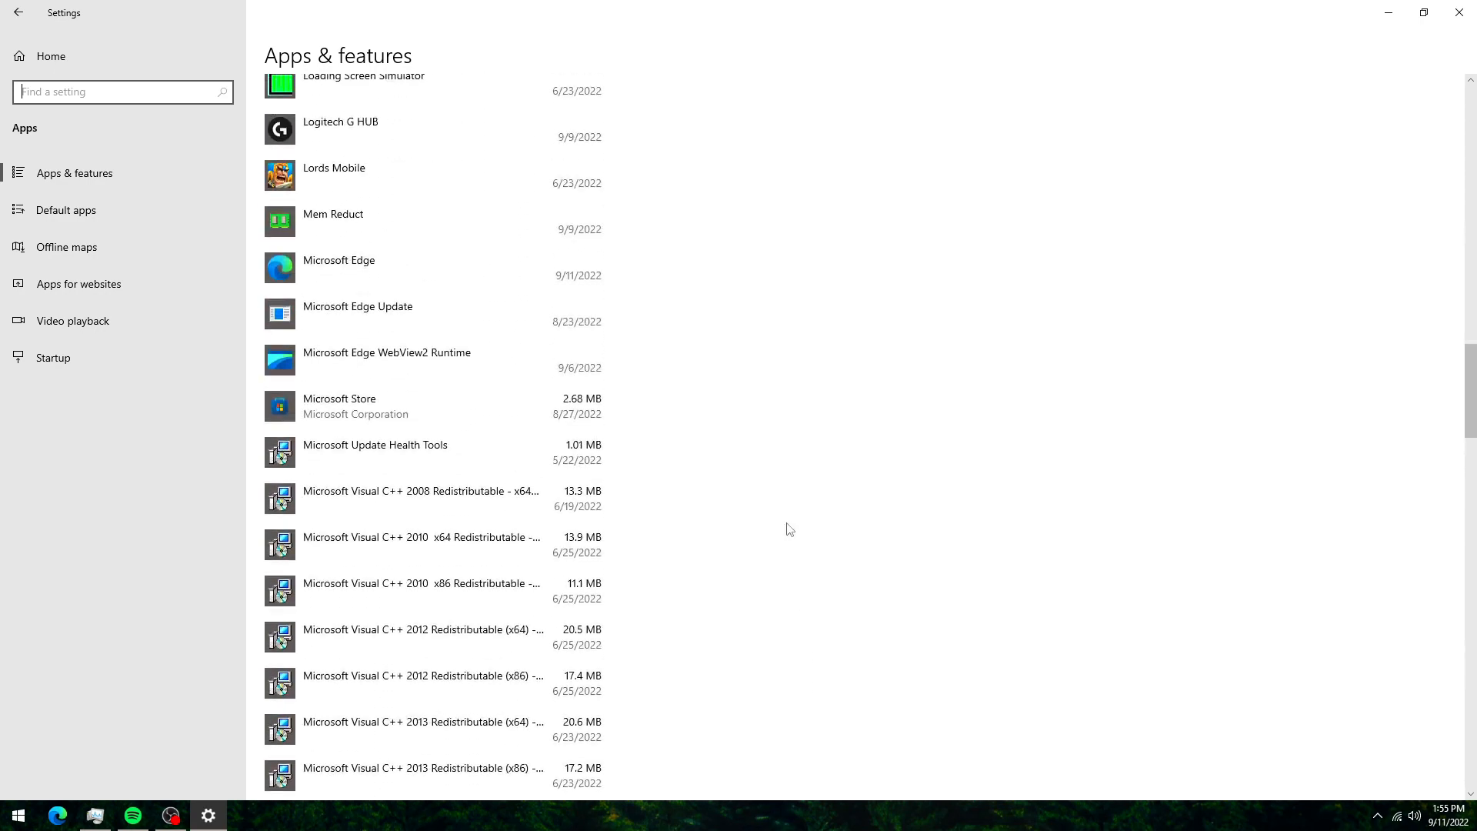
scroll(755, 519, "up", 9)
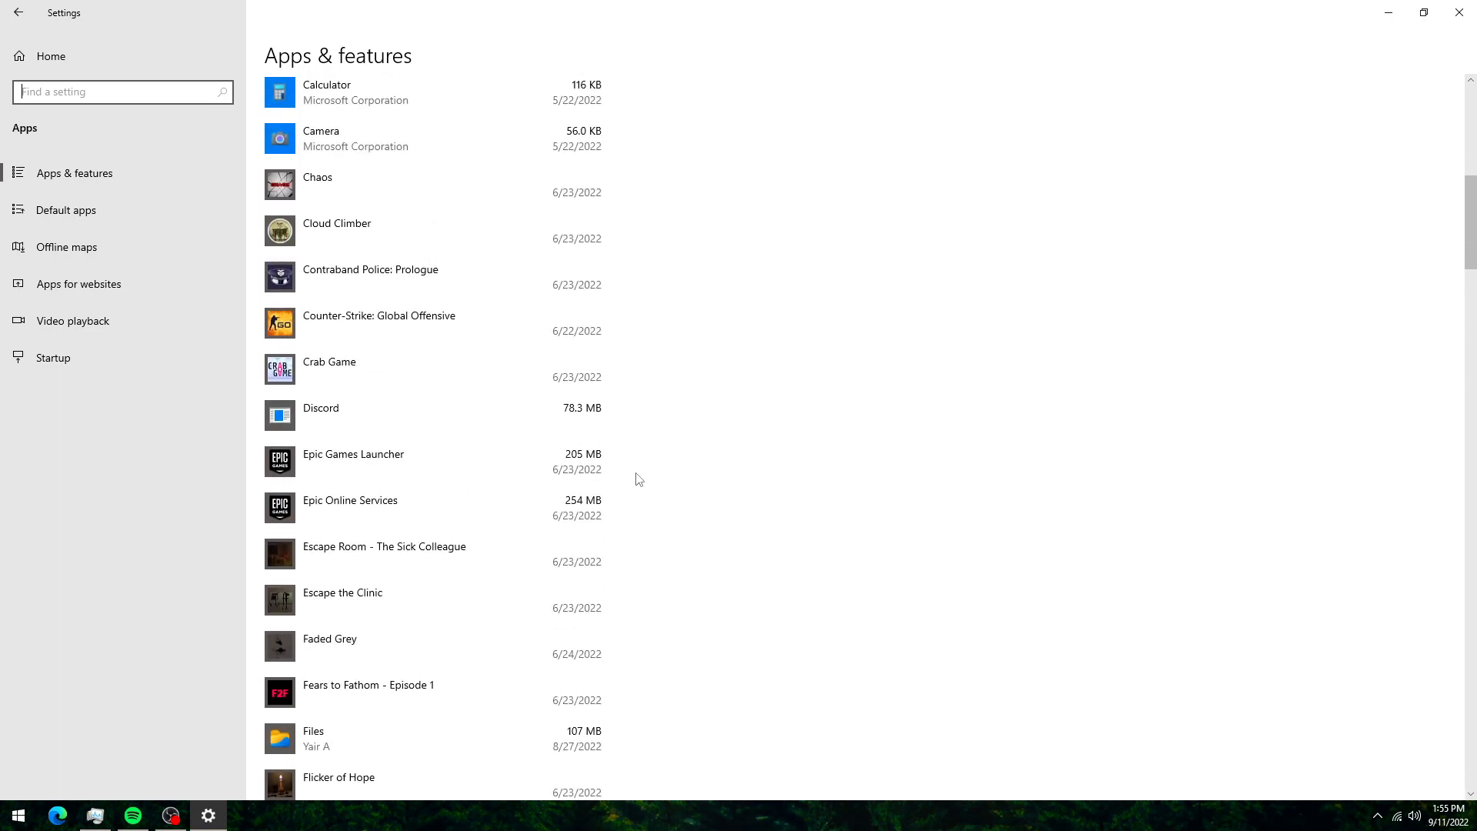
scroll(639, 476, "up", 8)
scroll(694, 526, "up", 3)
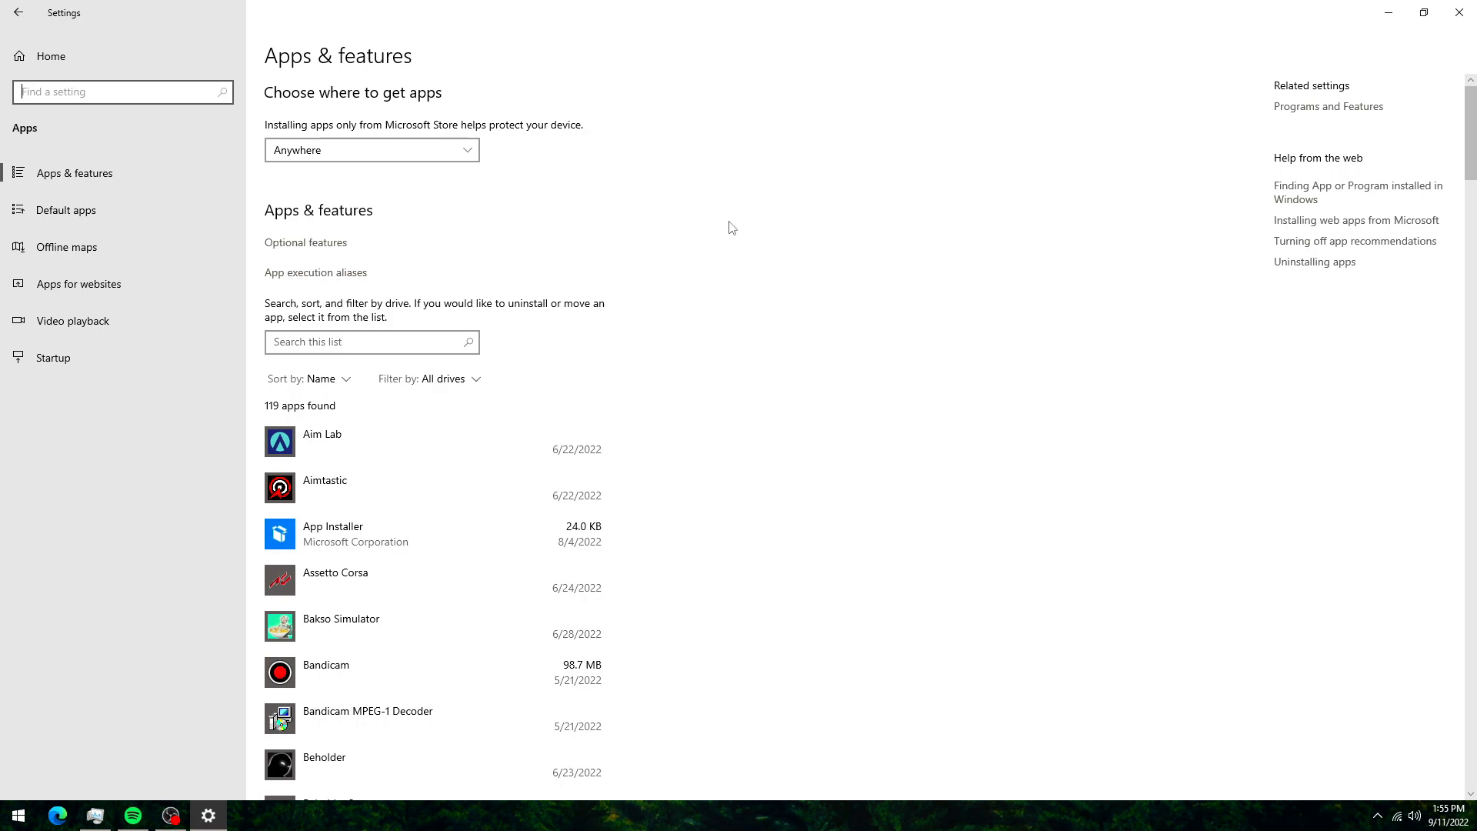
left_click(1457, 13)
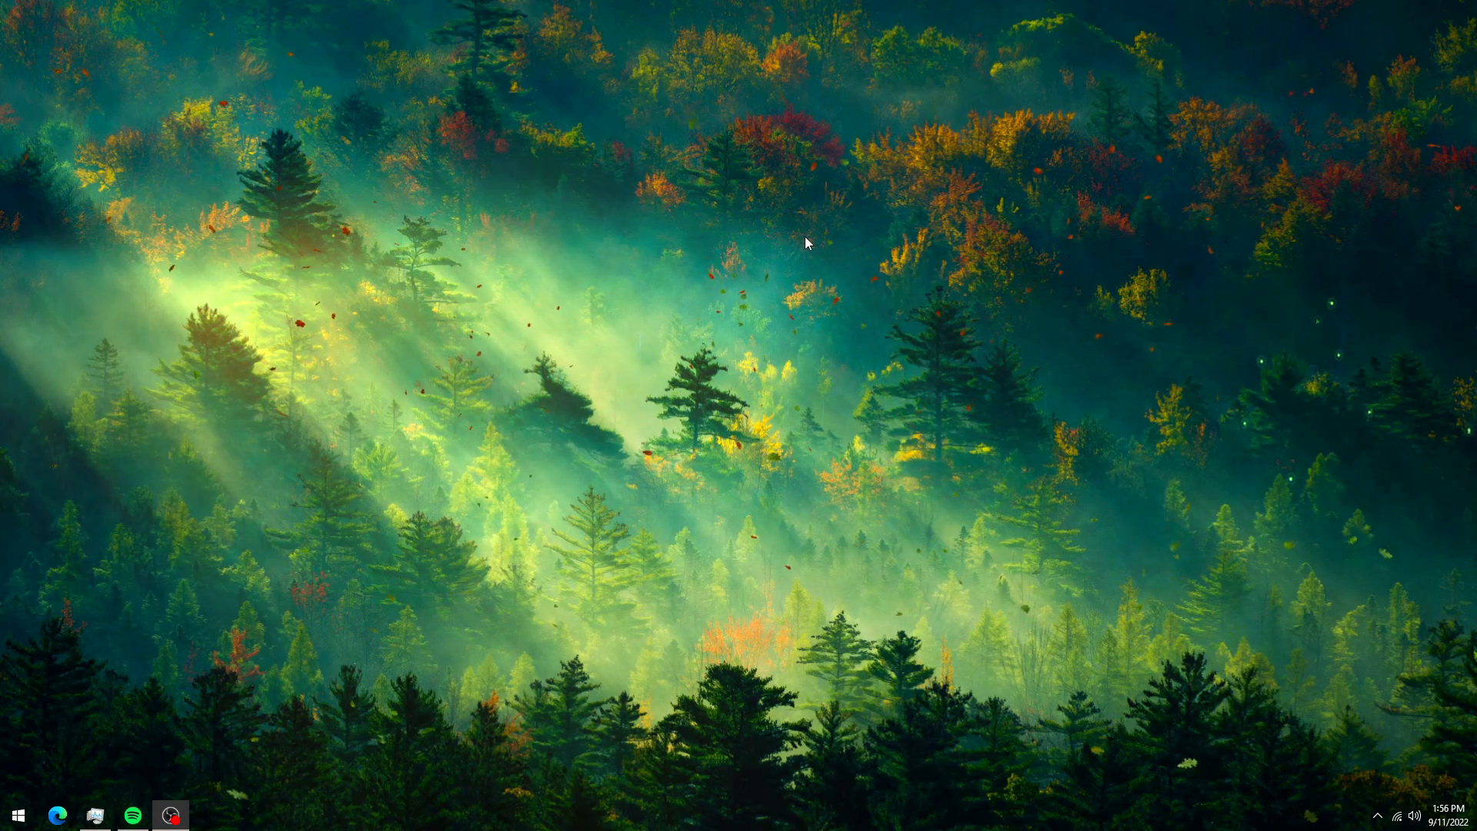
Find cmd through the Start menu search, run it as administrator, and move its window toward the middle of the desktop.
key("super")
type("cmd")
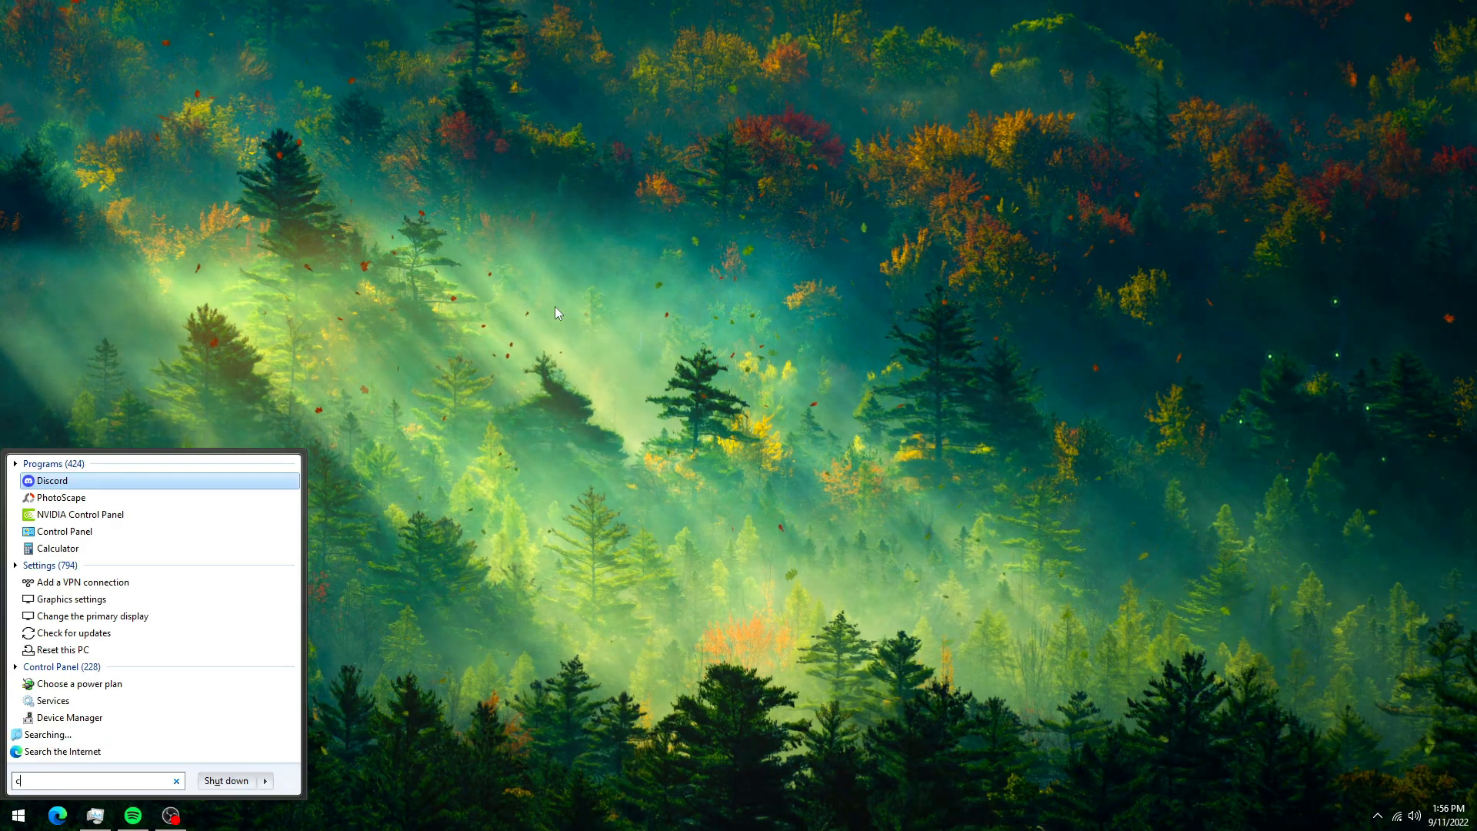
right_click(278, 481)
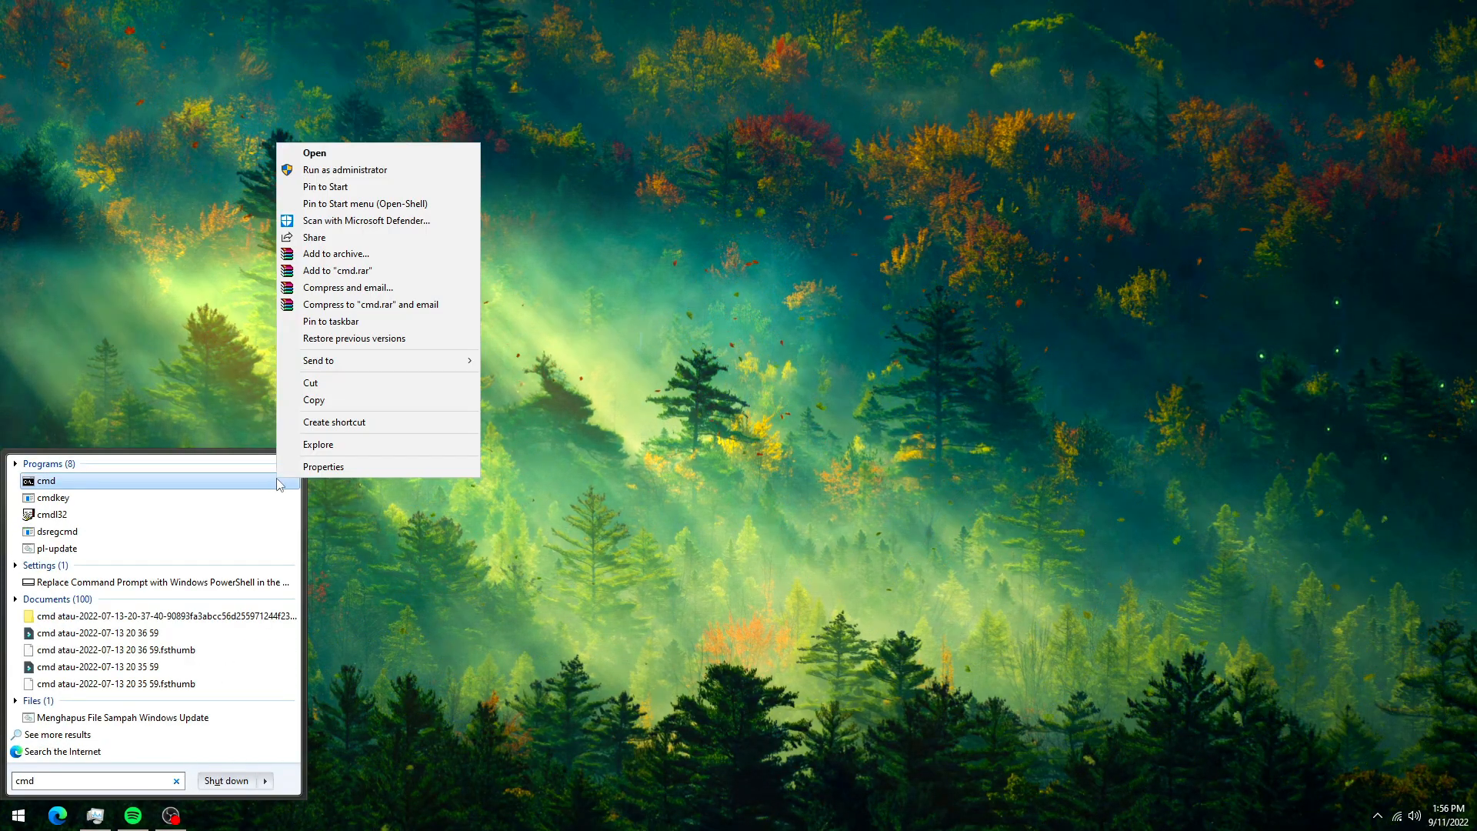
left_click(348, 170)
left_click_drag(354, 131, 584, 186)
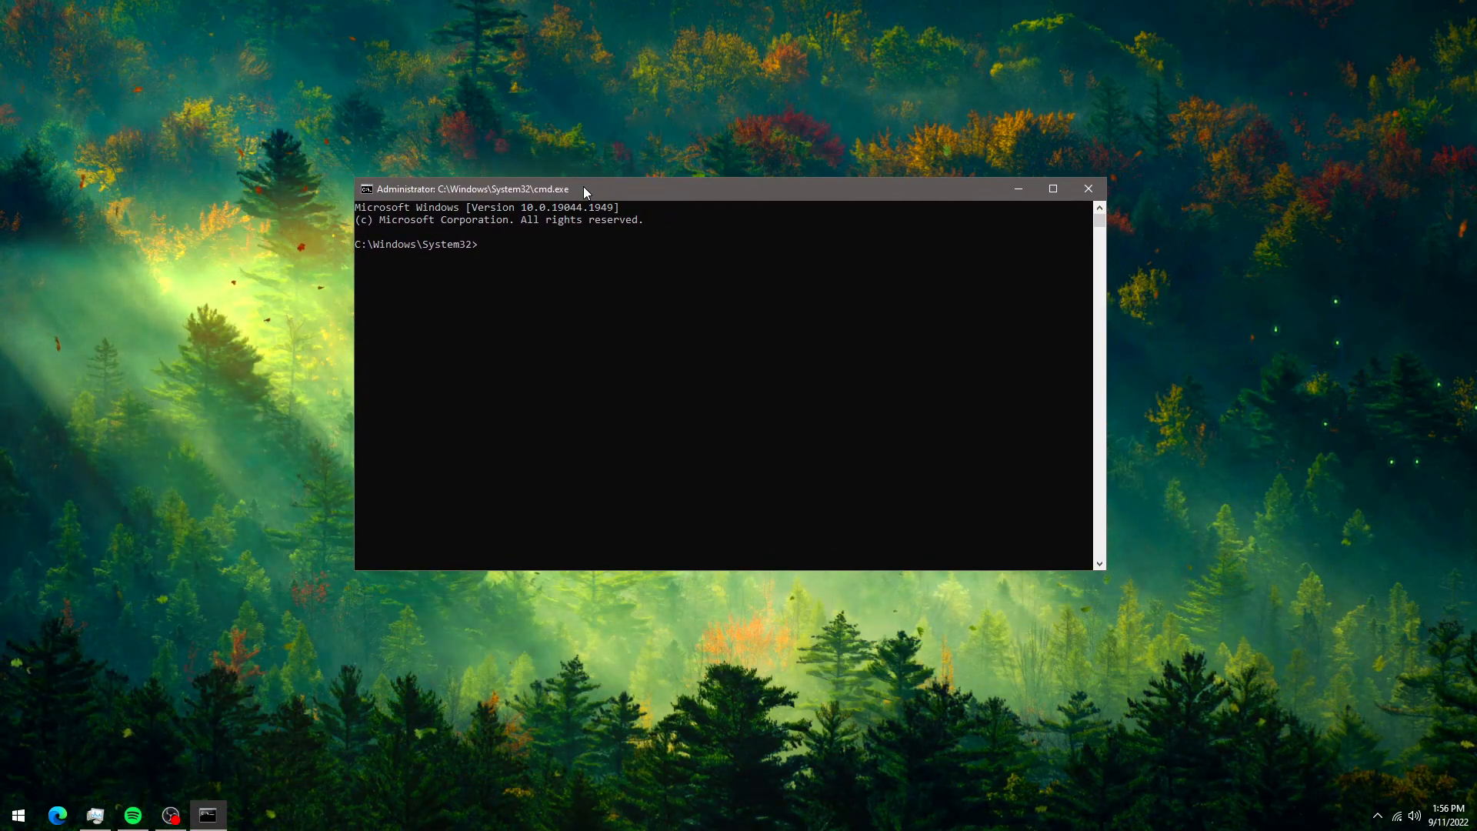
Run the system file check with the command sfc /scannow.
type("sf")
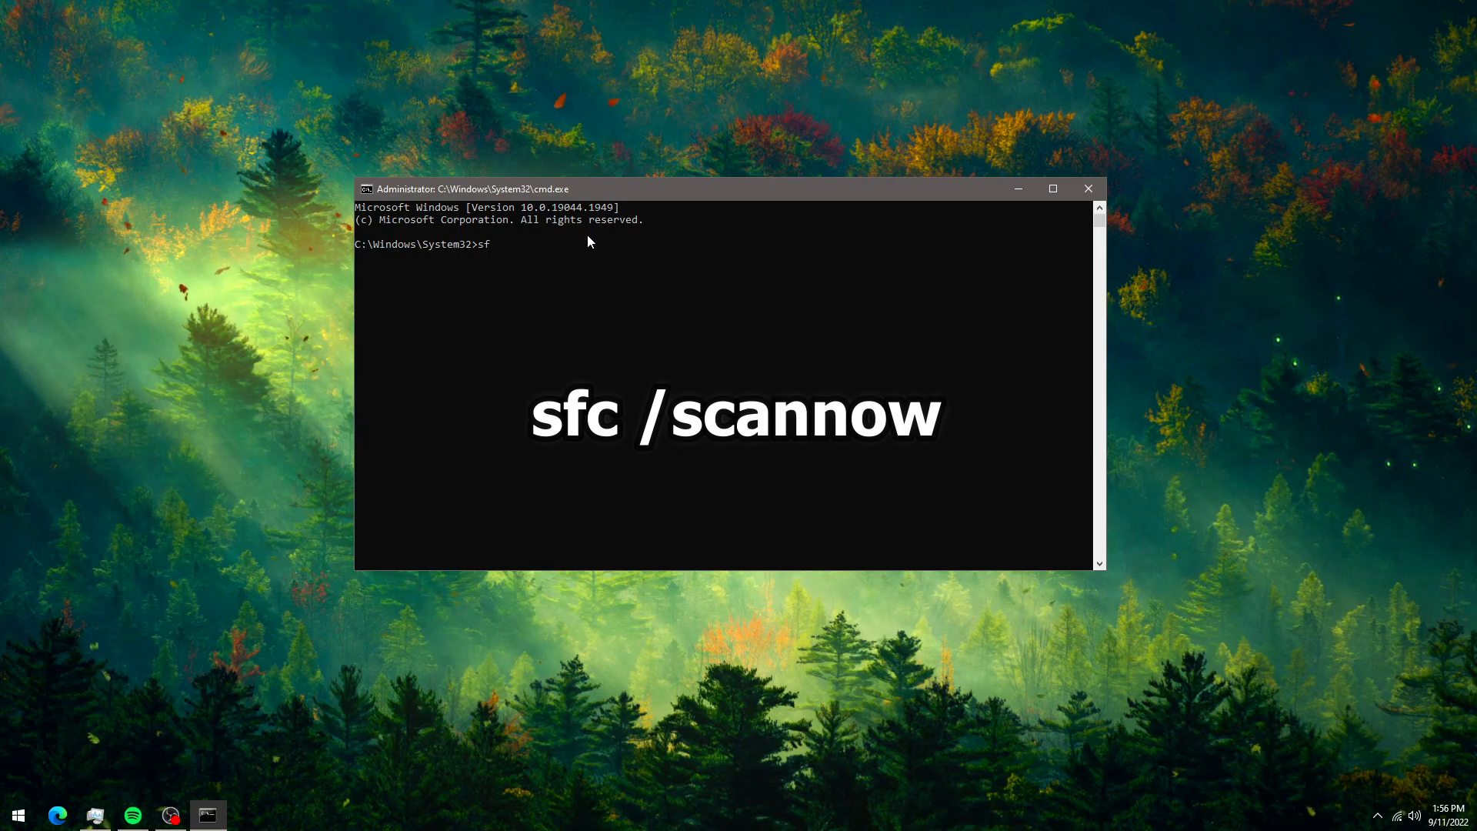
type("c ")
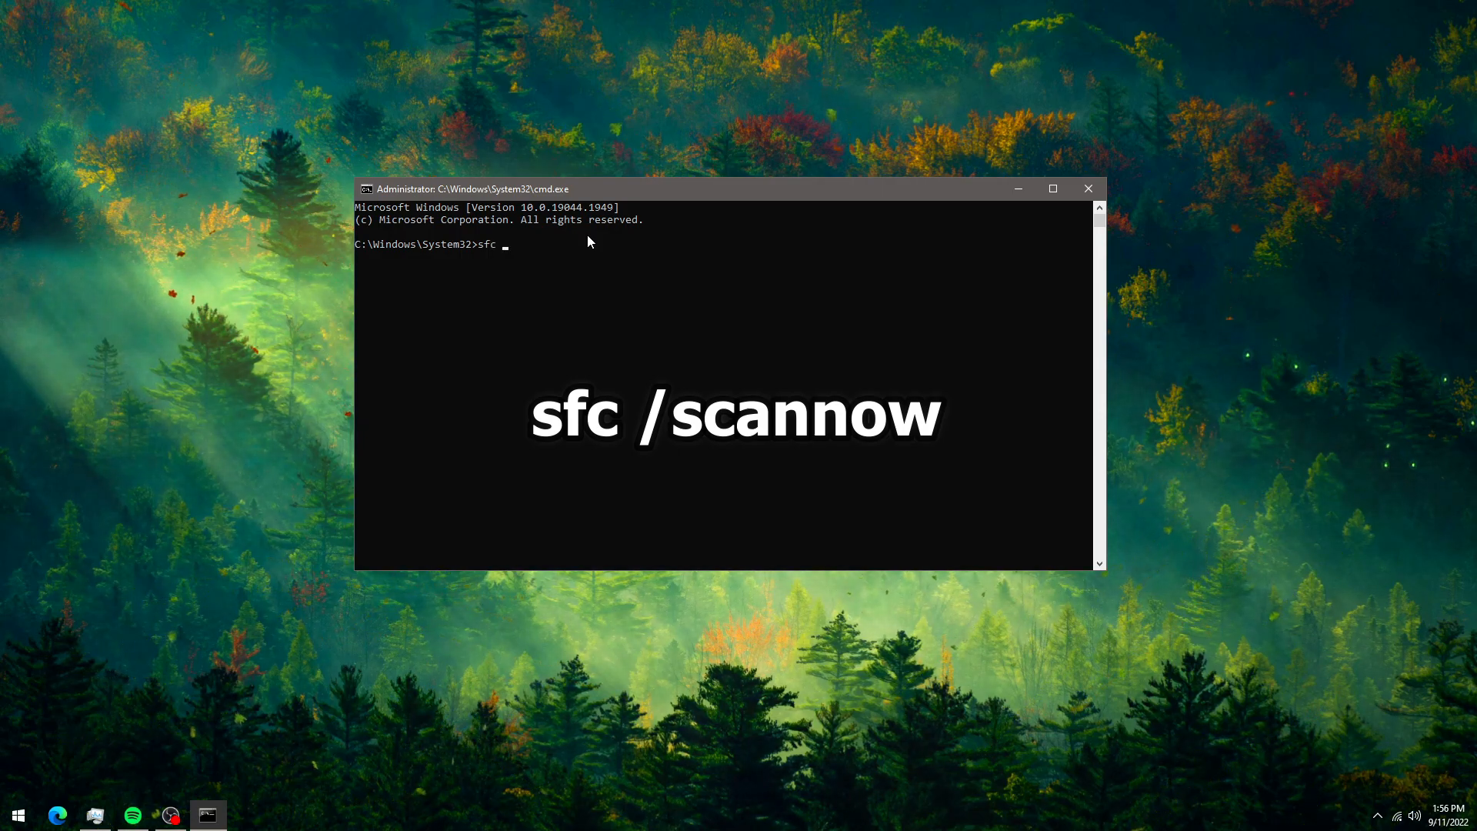
type("/scannow")
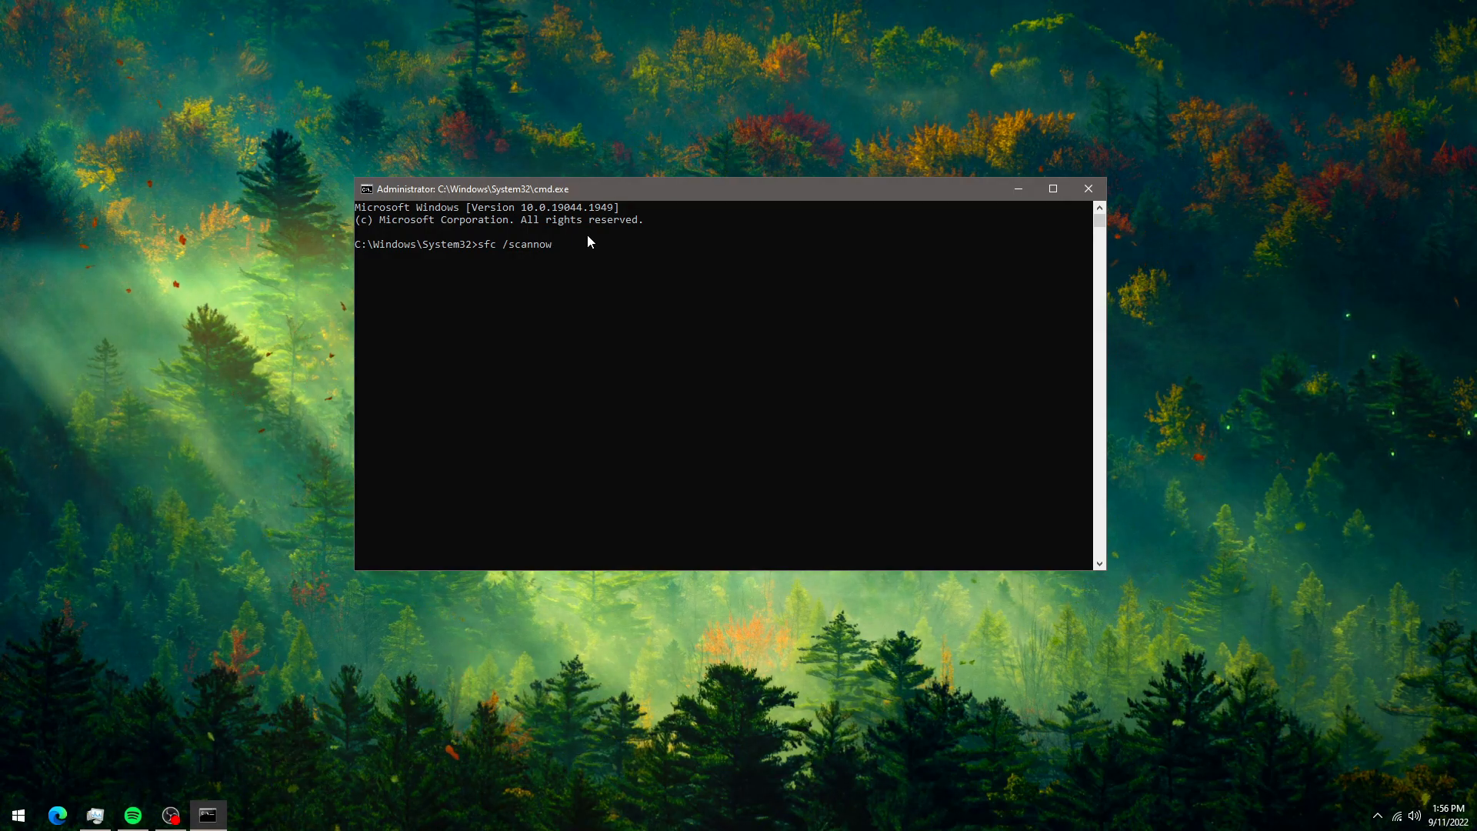
key("Return")
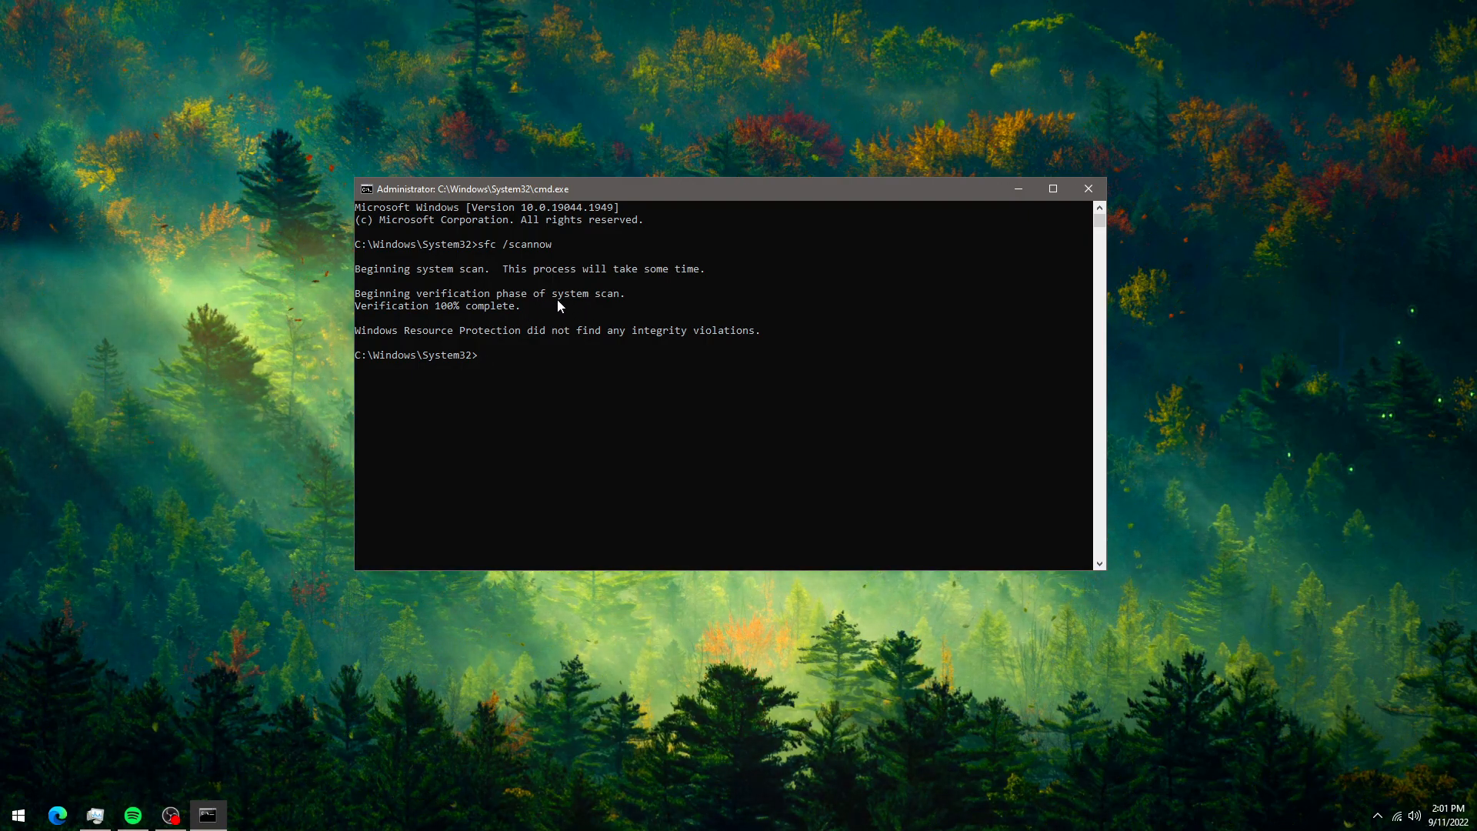
Examine the integrity result reported by the system file scan and close the Command Prompt window.
left_click_drag(528, 330, 659, 336)
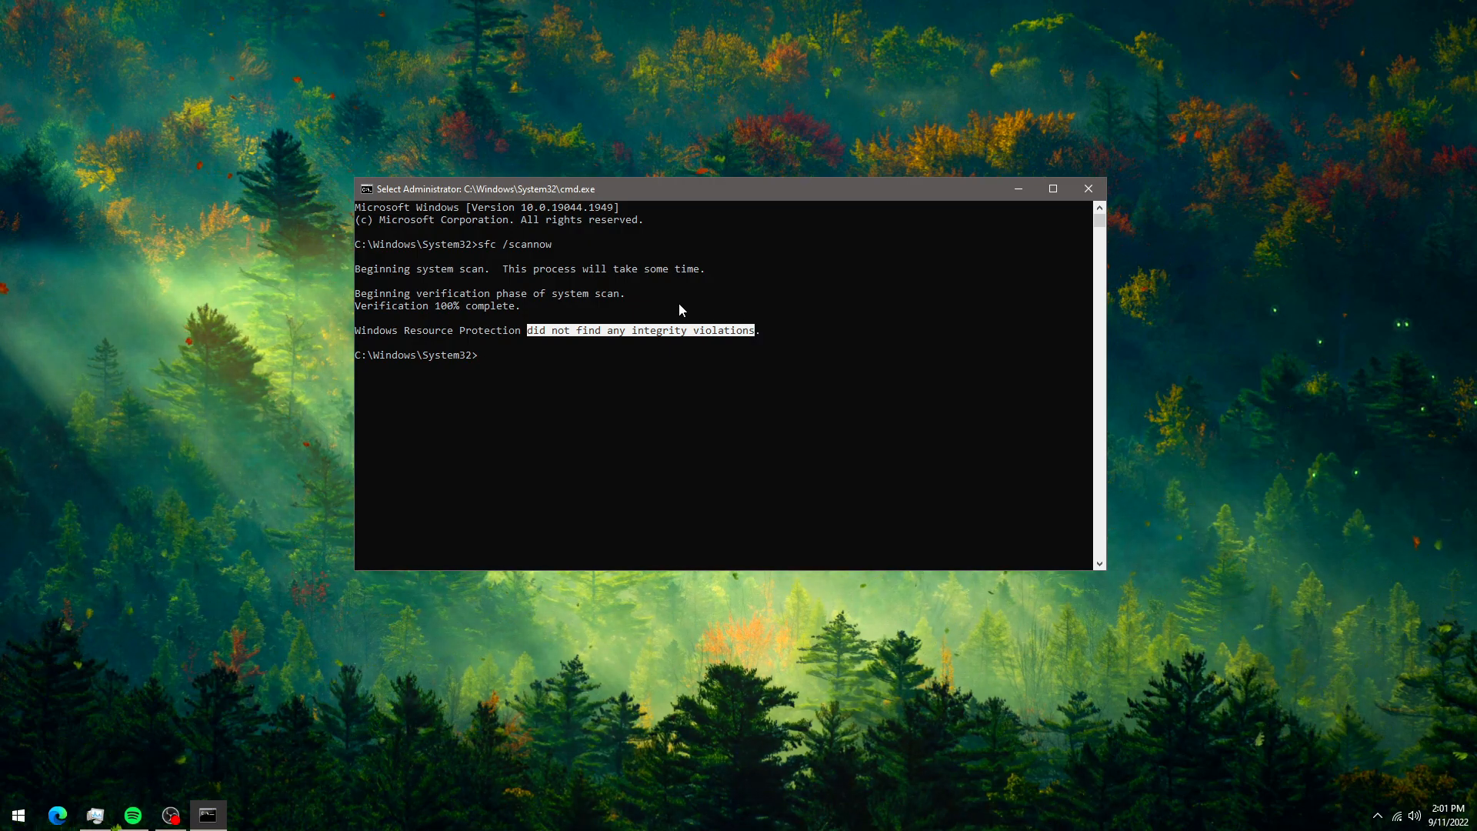
left_click(554, 306)
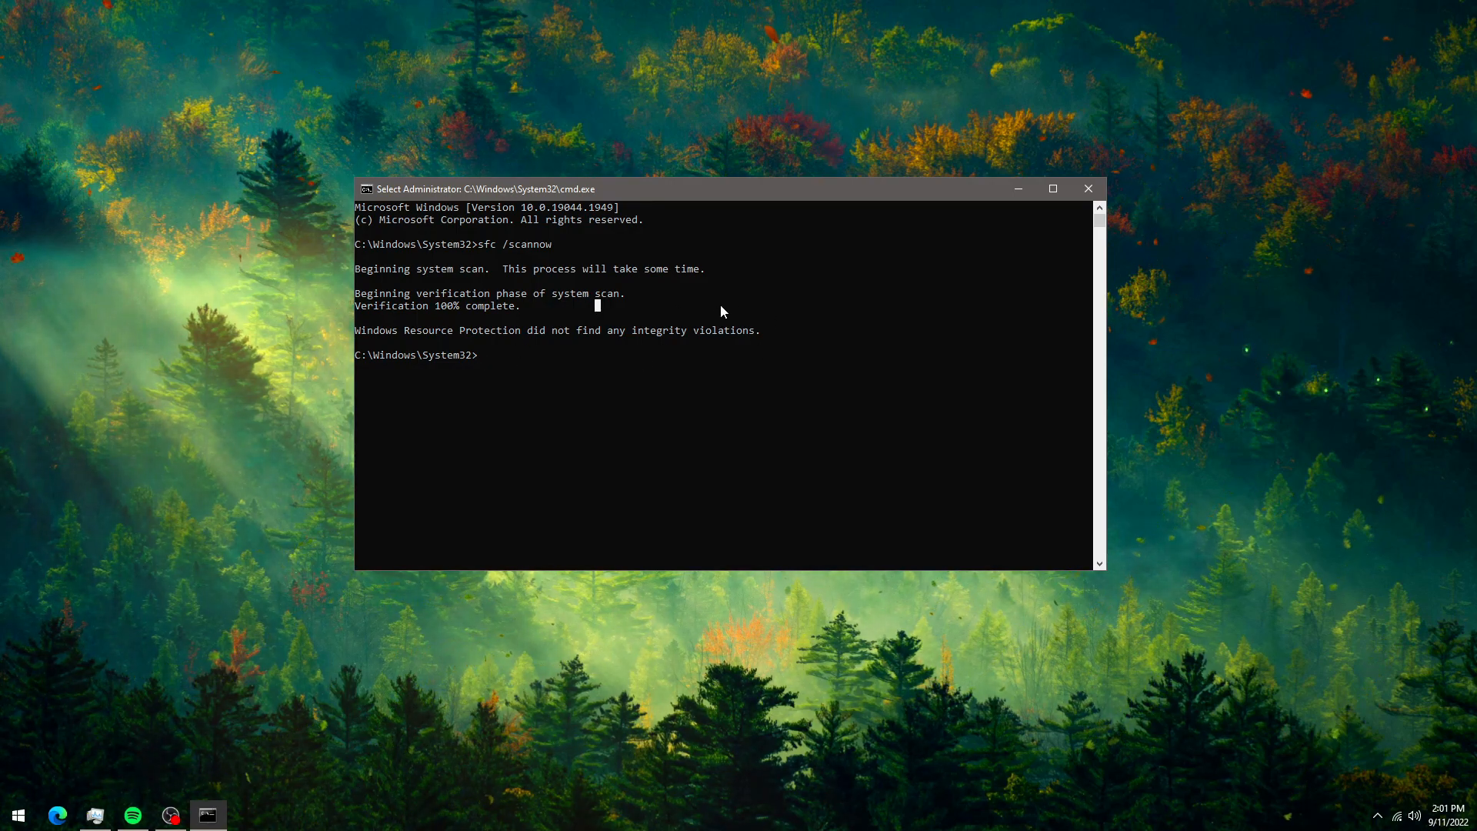
left_click(1088, 190)
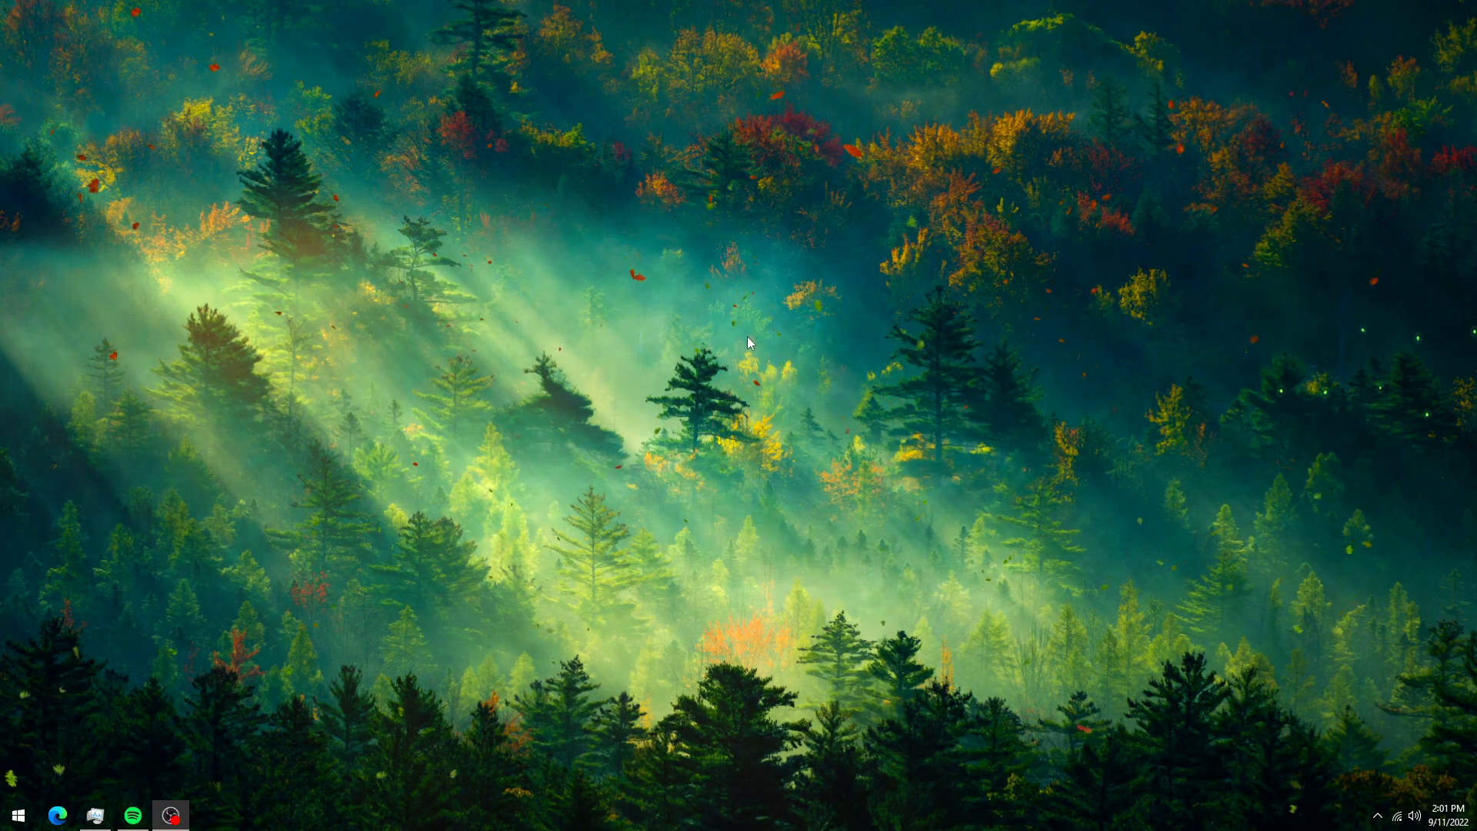